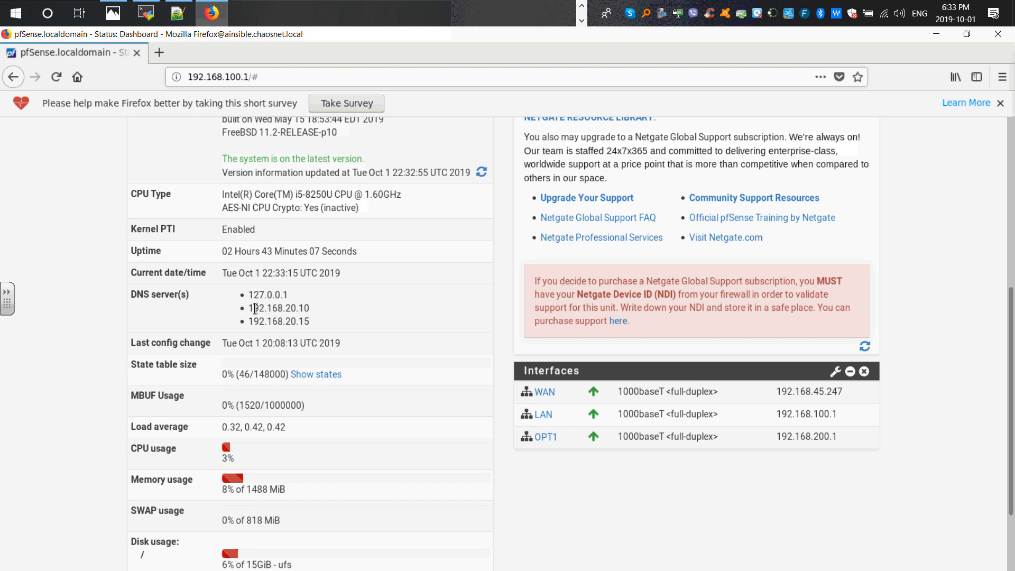
- Examine the DNS server entries and other details in the dashboard's System Information panel
{"action": "left_click_drag", "start_coordinate": [249, 308], "coordinate": [313, 324]}
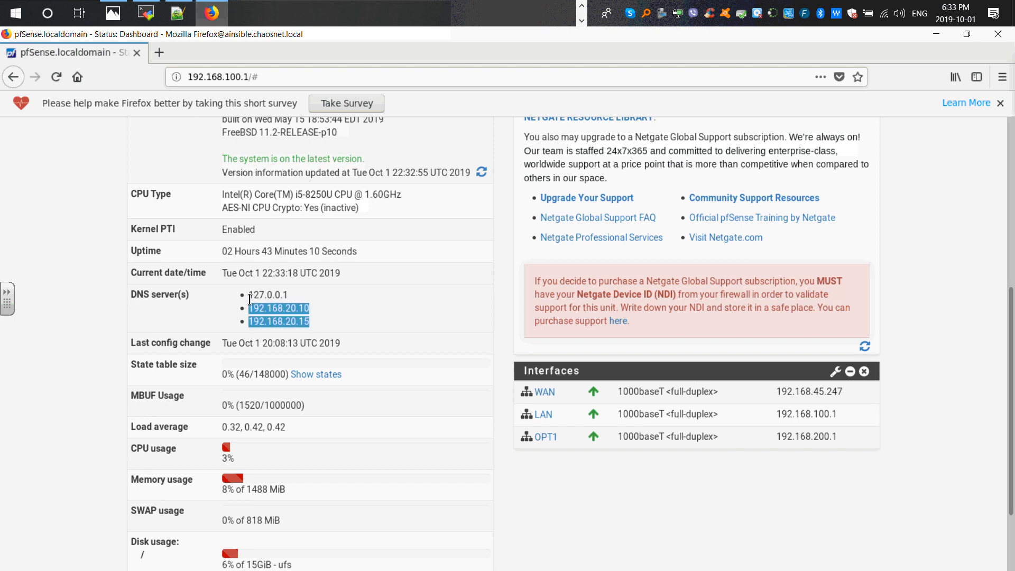
{"action": "left_click_drag", "start_coordinate": [249, 295], "coordinate": [289, 297]}
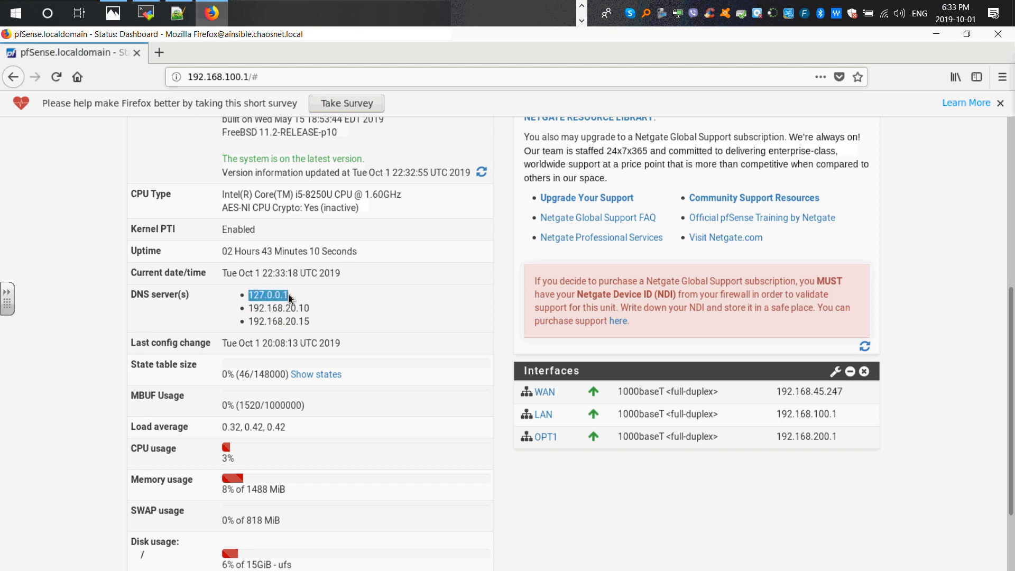
{"action": "scroll", "coordinate": [241, 336], "scroll_direction": "down", "scroll_amount": 2}
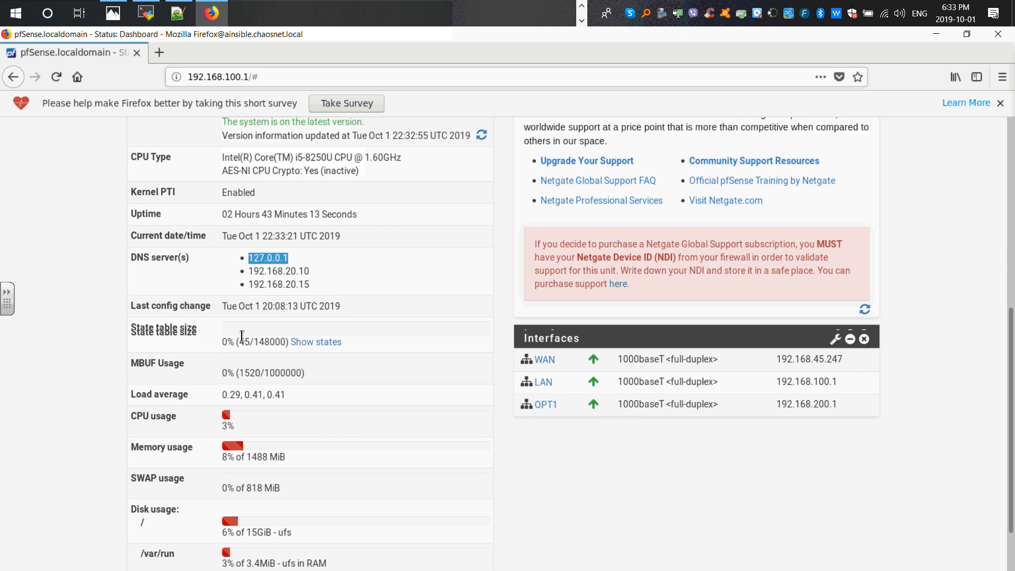
{"action": "scroll", "coordinate": [241, 337], "scroll_direction": "down", "scroll_amount": 2}
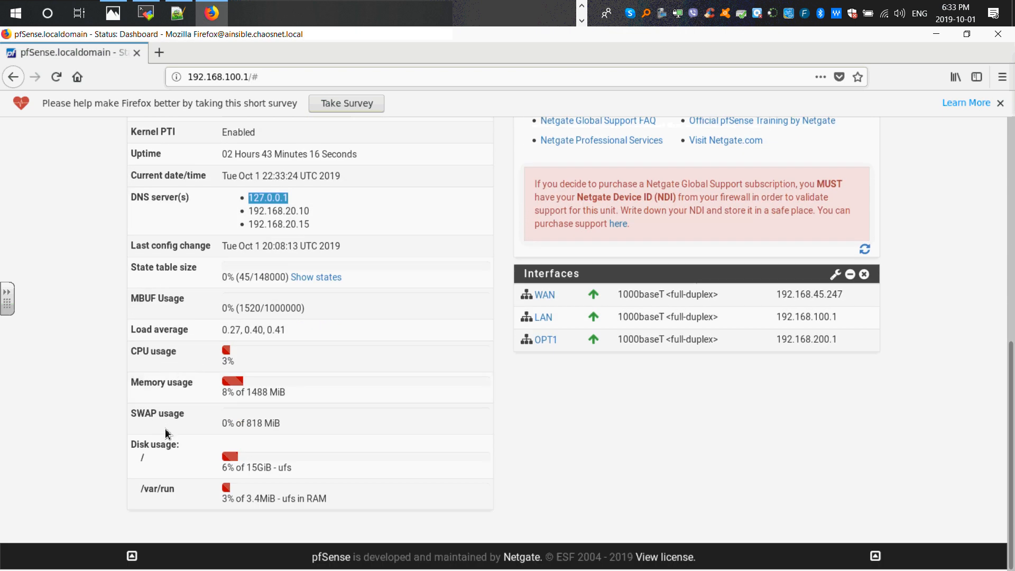
{"action": "scroll", "coordinate": [214, 346], "scroll_direction": "up", "scroll_amount": 4}
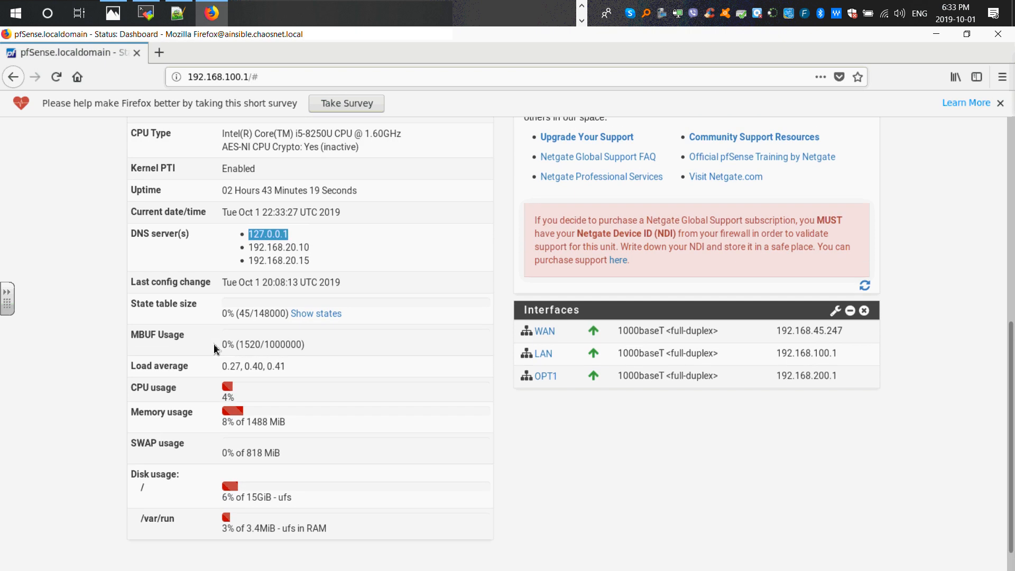
{"action": "scroll", "coordinate": [360, 292], "scroll_direction": "up", "scroll_amount": 4}
{"action": "scroll", "coordinate": [514, 188], "scroll_direction": "up", "scroll_amount": 1}
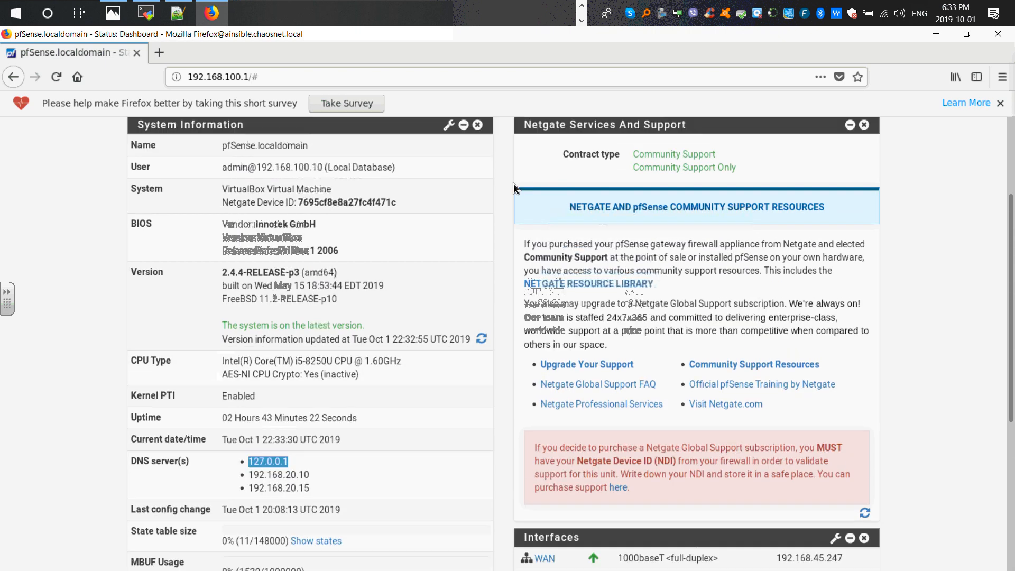
{"action": "scroll", "coordinate": [585, 163], "scroll_direction": "up", "scroll_amount": 2}
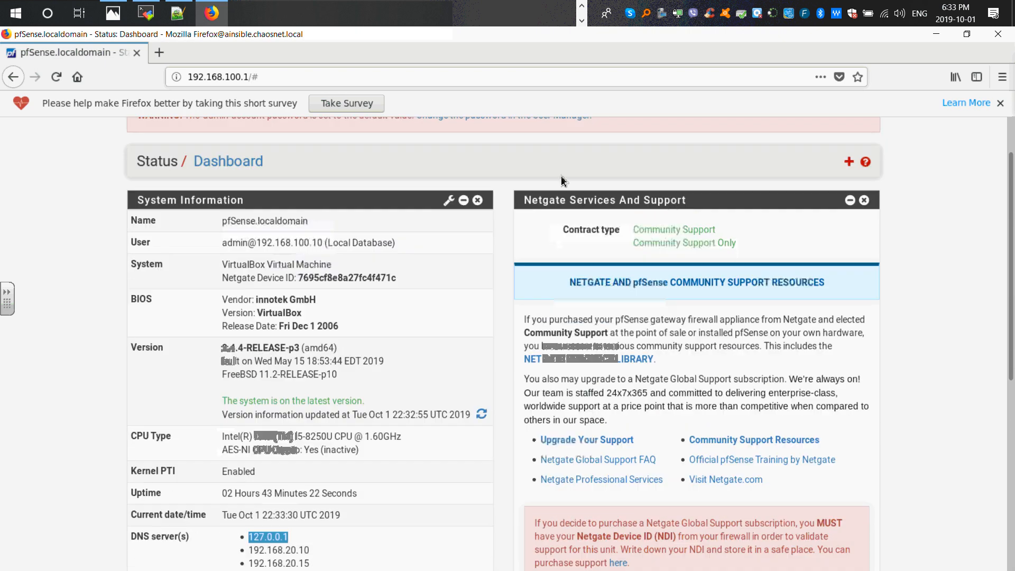
- Remove the Netgate Services And Support widget from the dashboard
{"action": "left_click", "coordinate": [864, 200]}
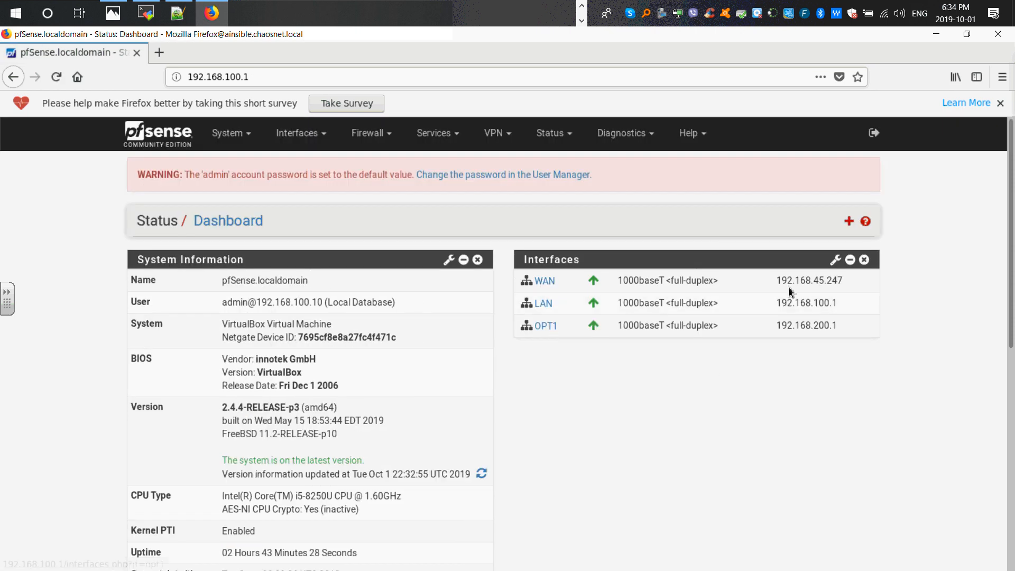
{"action": "mouse_move", "coordinate": [808, 291]}
- Launch the Setup Wizard and advance past the welcome and support pages to General Information
{"action": "left_click", "coordinate": [237, 142]}
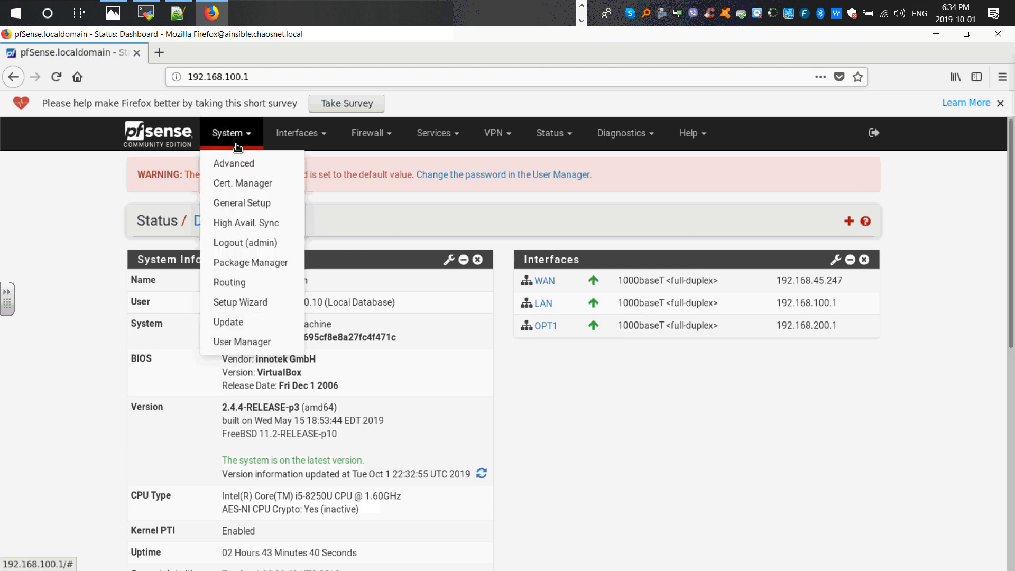
{"action": "left_click", "coordinate": [247, 300]}
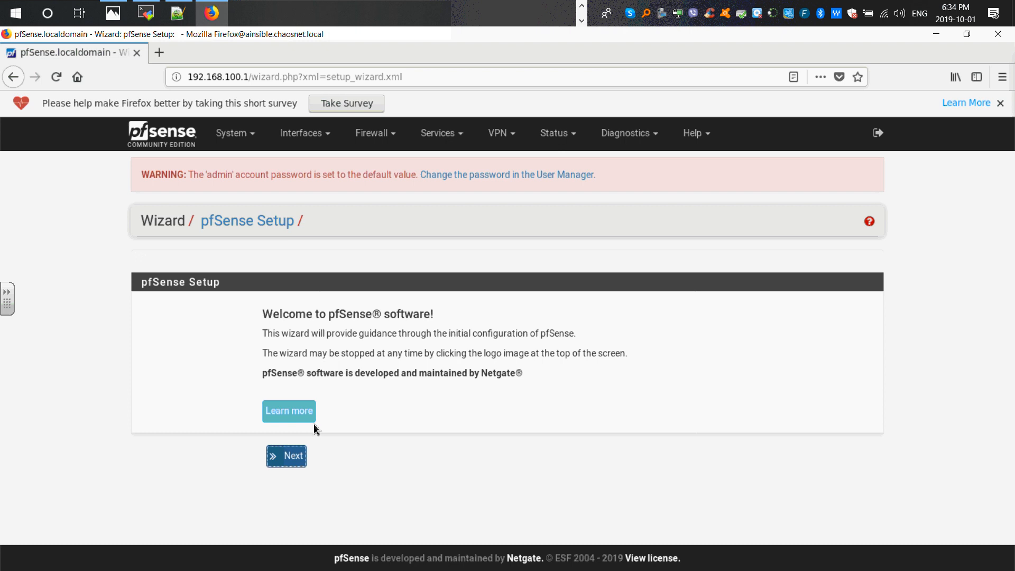
{"action": "left_click", "coordinate": [290, 461]}
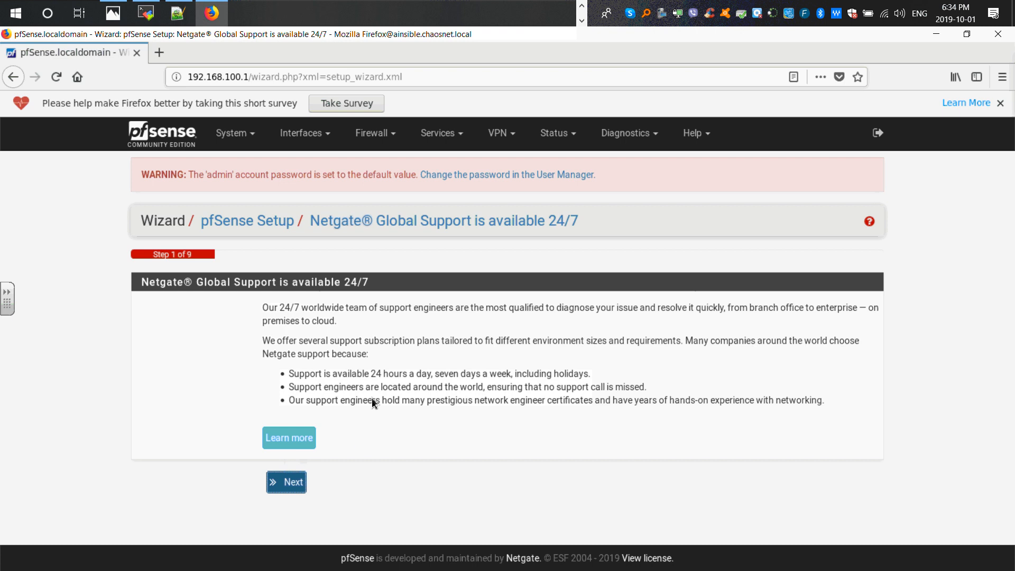
{"action": "left_click", "coordinate": [286, 482]}
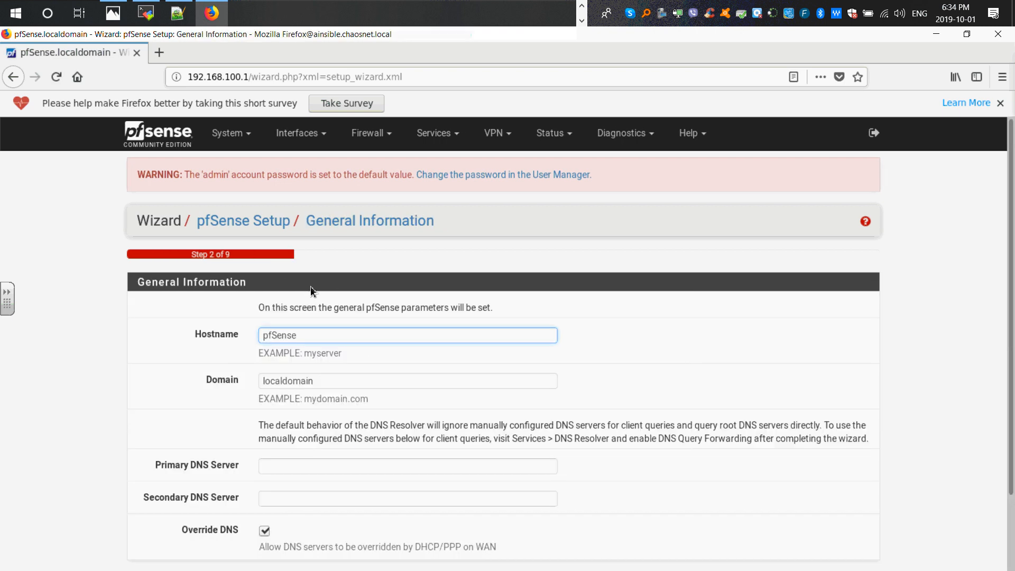
- Set the hostname to pfsense.chaosnet.local
{"action": "scroll", "coordinate": [318, 283], "scroll_direction": "down", "scroll_amount": 1}
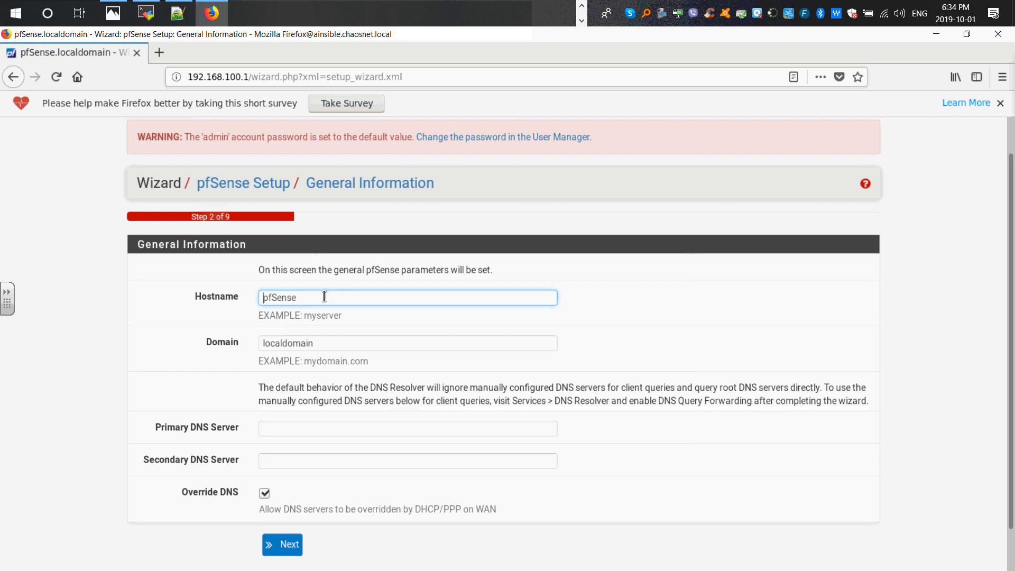
{"action": "left_click", "coordinate": [321, 297]}
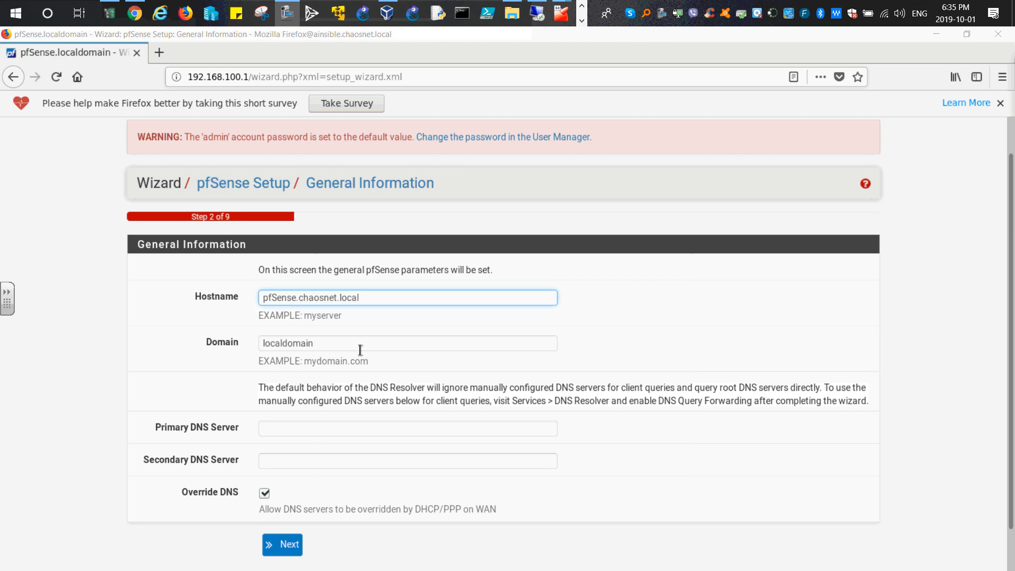
{"action": "left_click", "coordinate": [277, 300]}
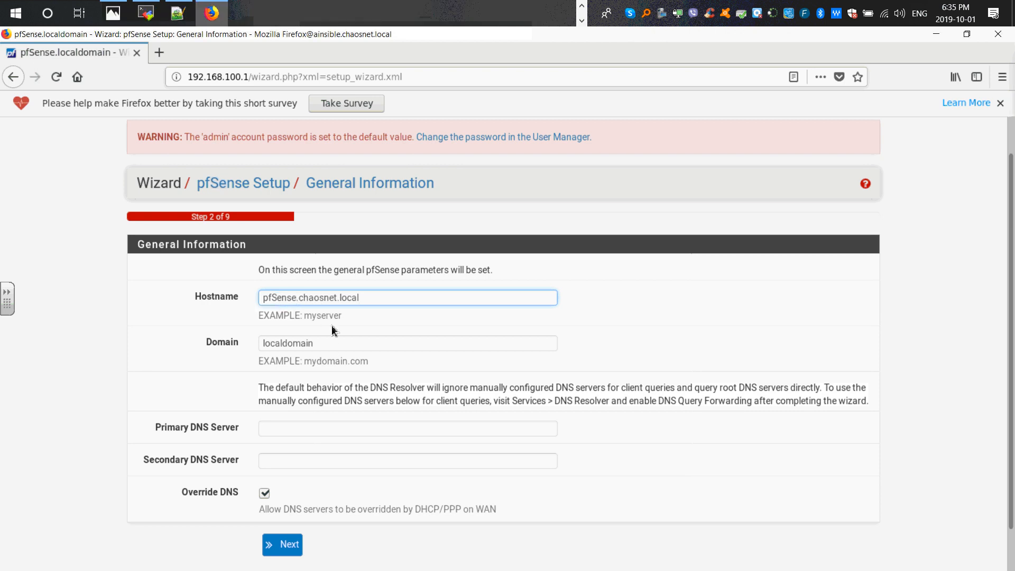
{"action": "key", "text": "BackSpace"}
{"action": "type", "text": "s"}
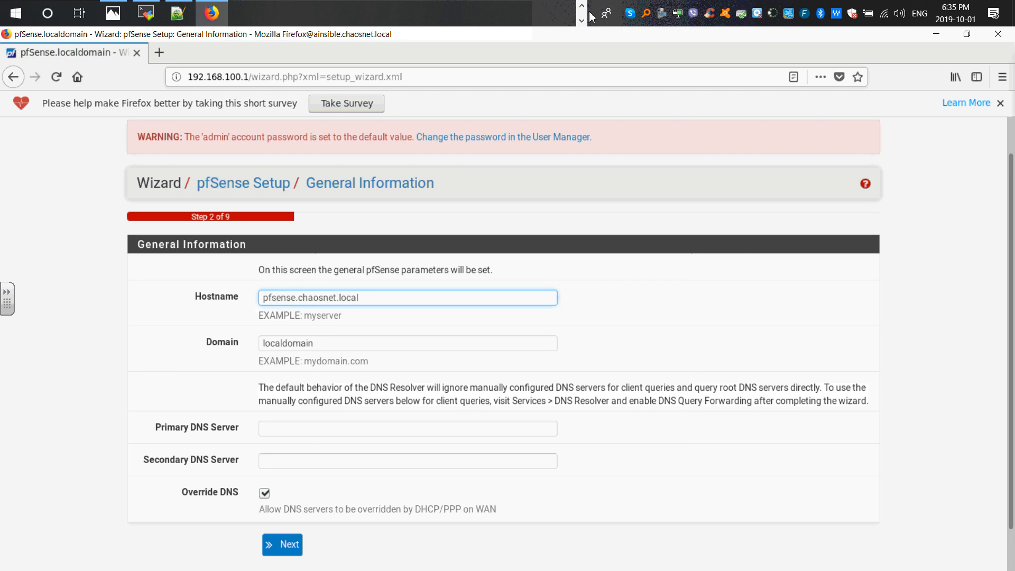
- Check the network diagram in the Photos app, then return to the browser
{"action": "left_click", "coordinate": [113, 13]}
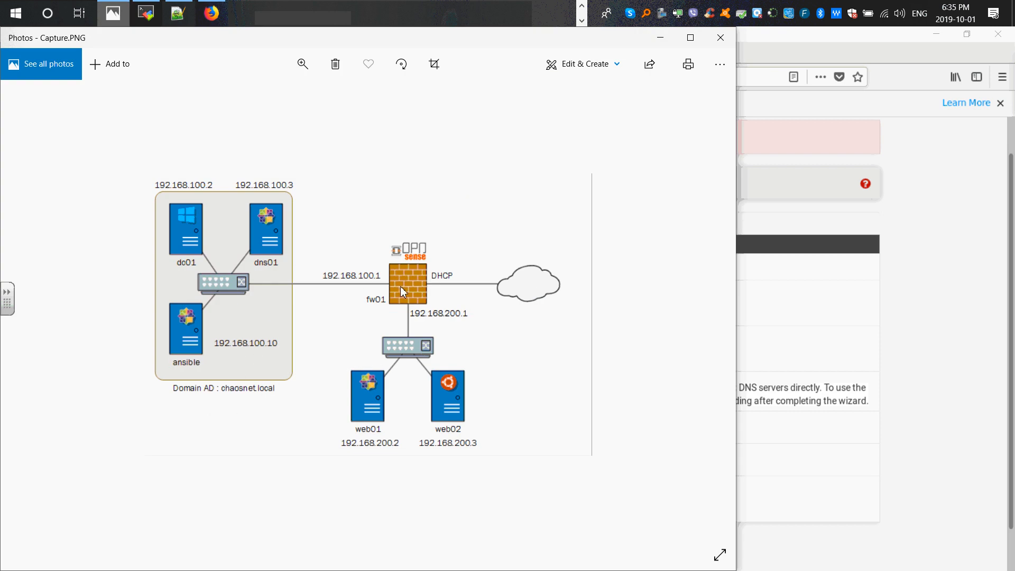
{"action": "left_click", "coordinate": [660, 38]}
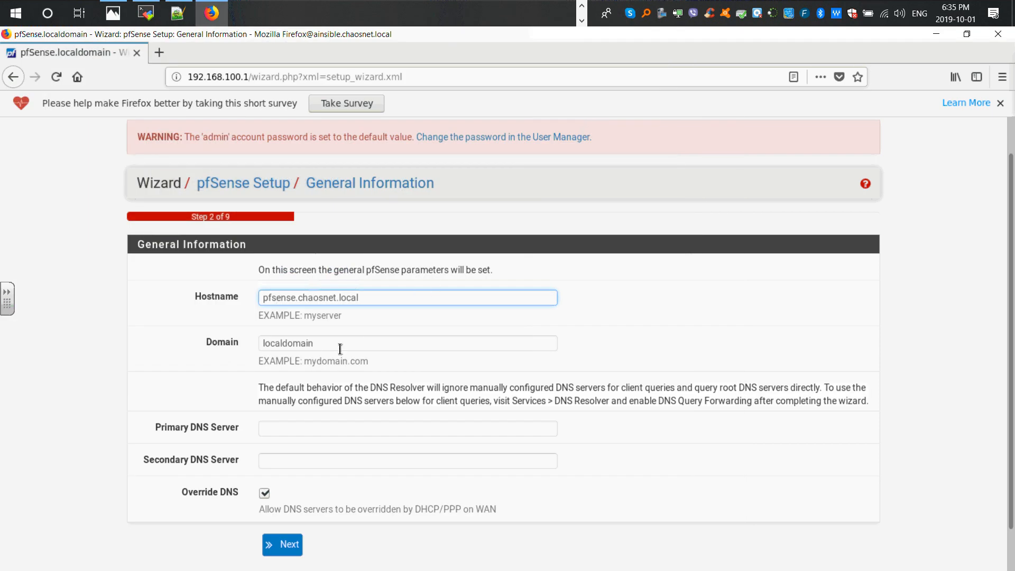
- Set the domain to chaosnet.local and try to advance the wizard
{"action": "left_click_drag", "start_coordinate": [339, 348], "coordinate": [240, 343]}
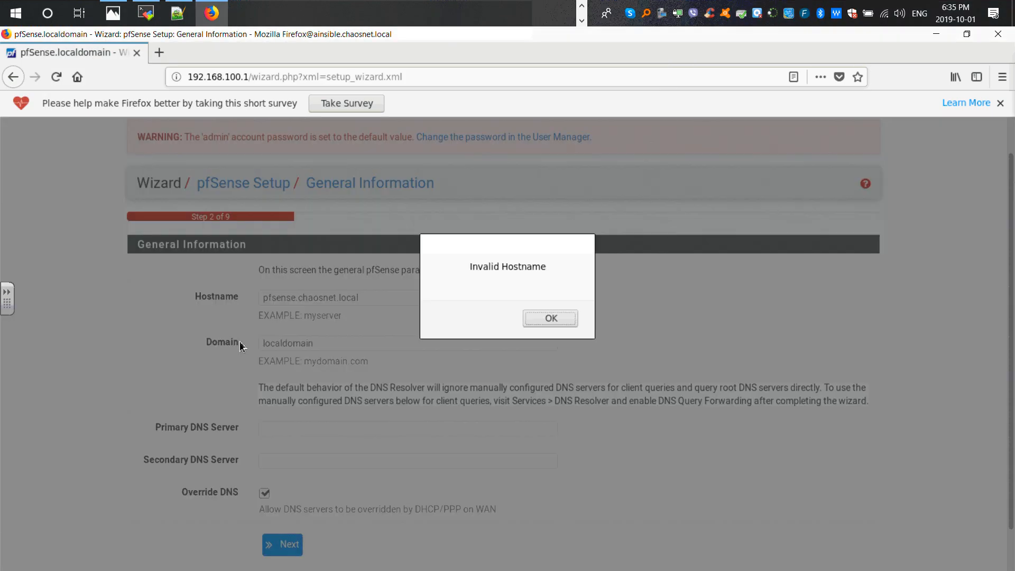
{"action": "left_click", "coordinate": [540, 324]}
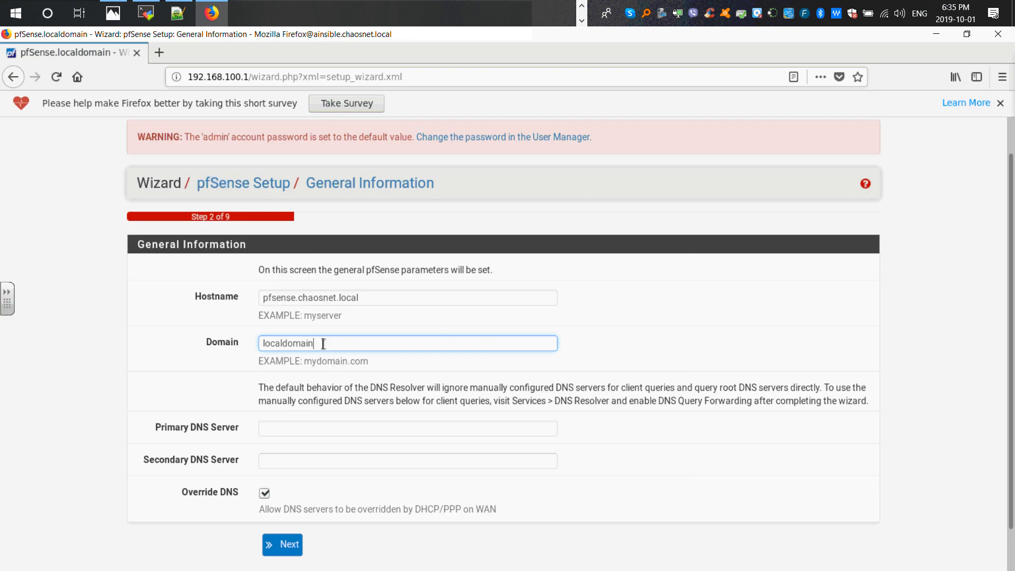
{"action": "left_click_drag", "start_coordinate": [322, 343], "coordinate": [244, 341]}
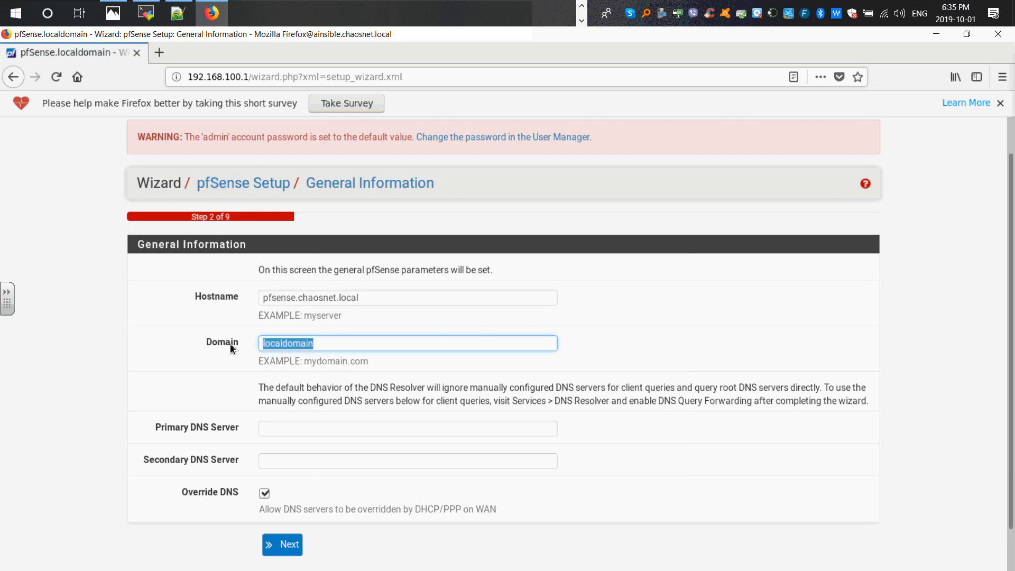
{"action": "type", "text": "chaosn"}
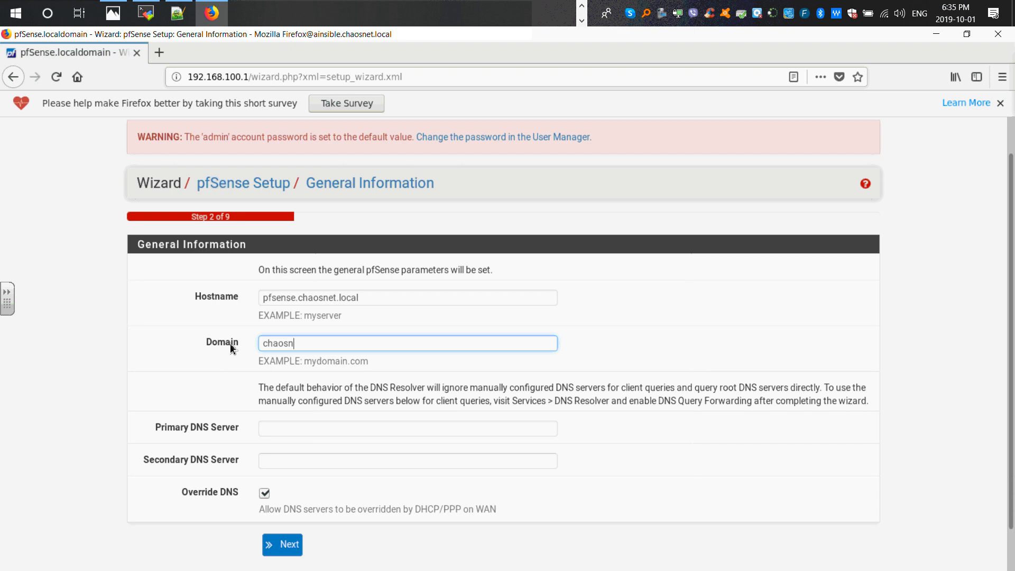
{"action": "type", "text": "et.local"}
{"action": "scroll", "coordinate": [264, 431], "scroll_direction": "down", "scroll_amount": 2}
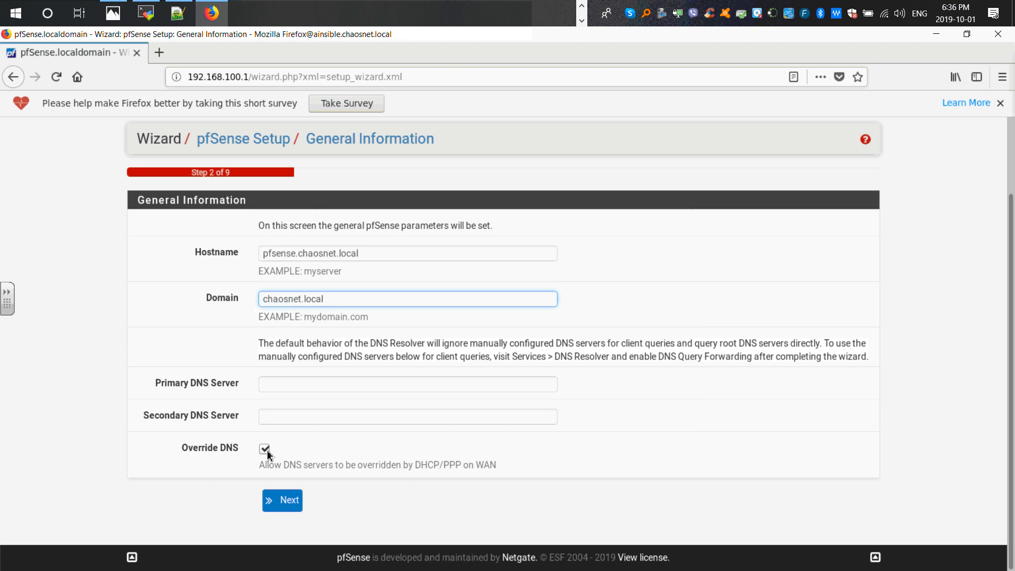
{"action": "left_click", "coordinate": [283, 505]}
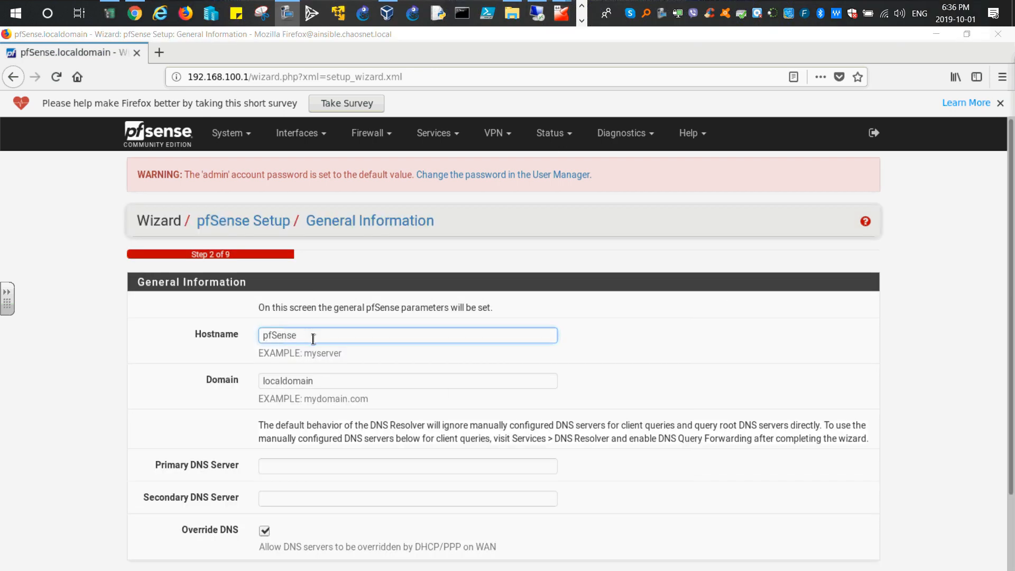
- Set the hostname to pfsense and the domain to chaosnet.local, then continue to the next wizard page
{"action": "left_click", "coordinate": [277, 336]}
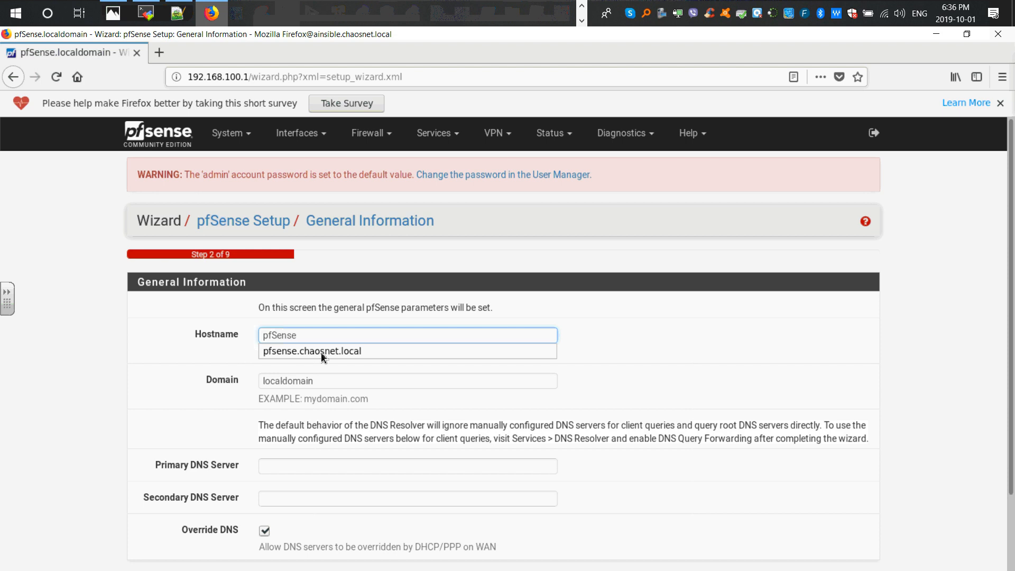
{"action": "key", "text": "BackSpace"}
{"action": "type", "text": "s"}
{"action": "left_click", "coordinate": [177, 346]}
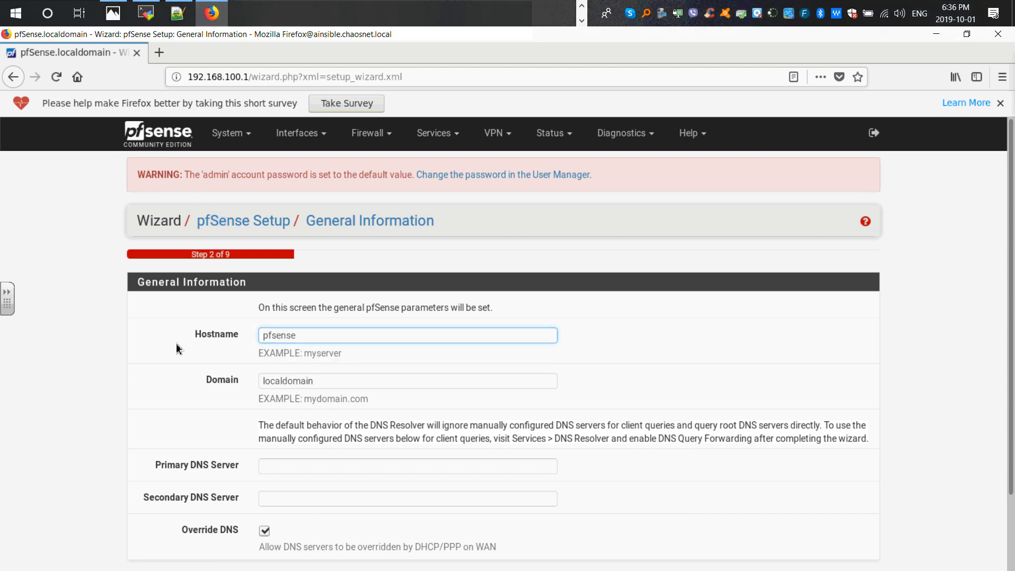
{"action": "left_click", "coordinate": [286, 381]}
{"action": "double_click", "coordinate": [286, 382]}
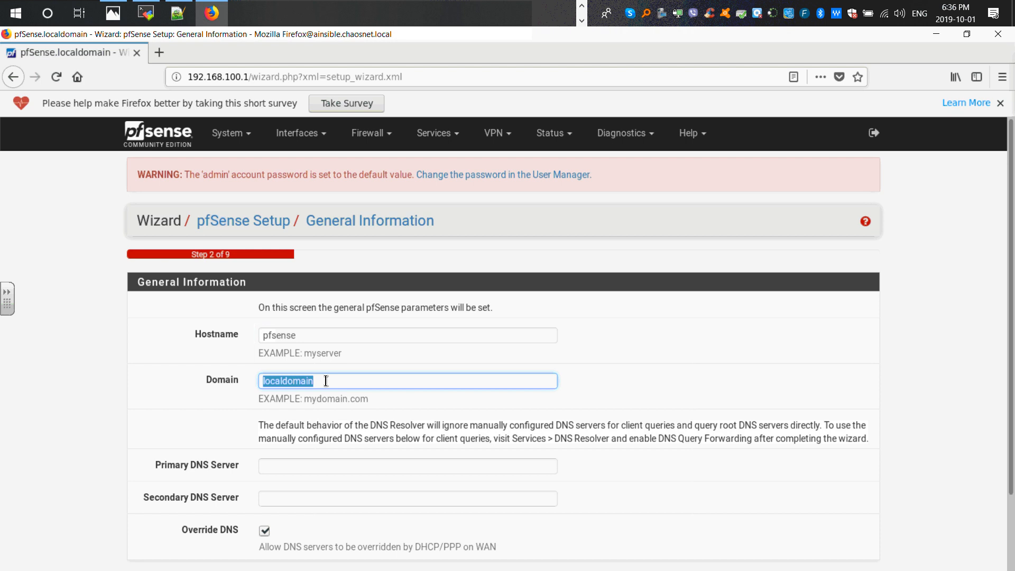
{"action": "type", "text": "chaosne"}
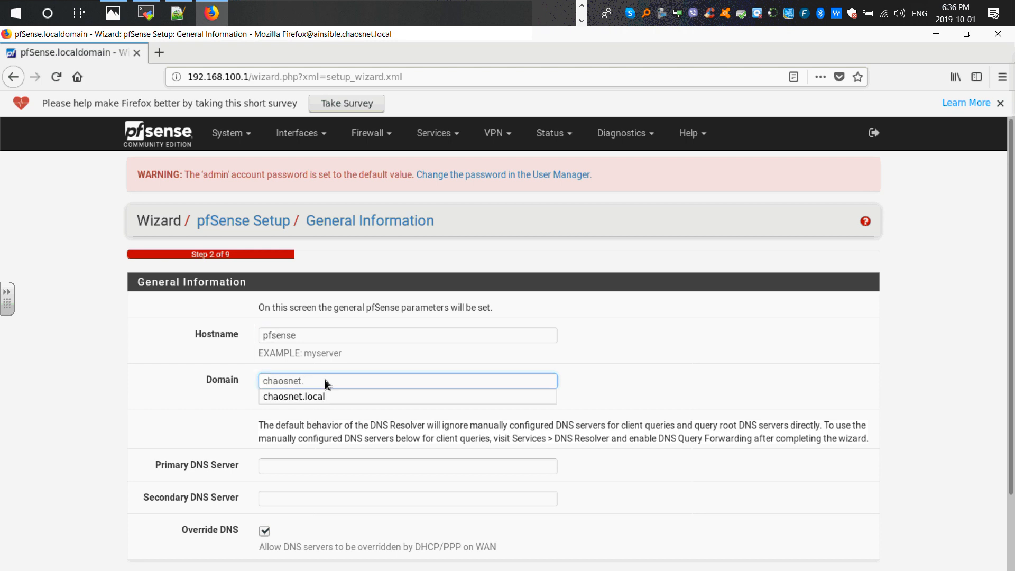
{"action": "type", "text": "t."}
{"action": "left_click", "coordinate": [324, 397]}
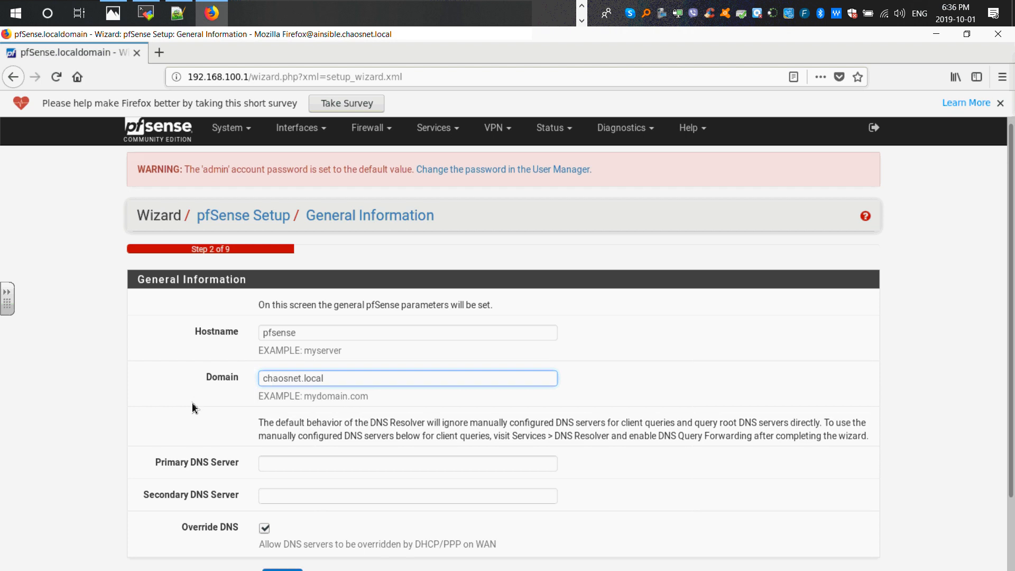
{"action": "scroll", "coordinate": [192, 401], "scroll_direction": "down", "scroll_amount": 3}
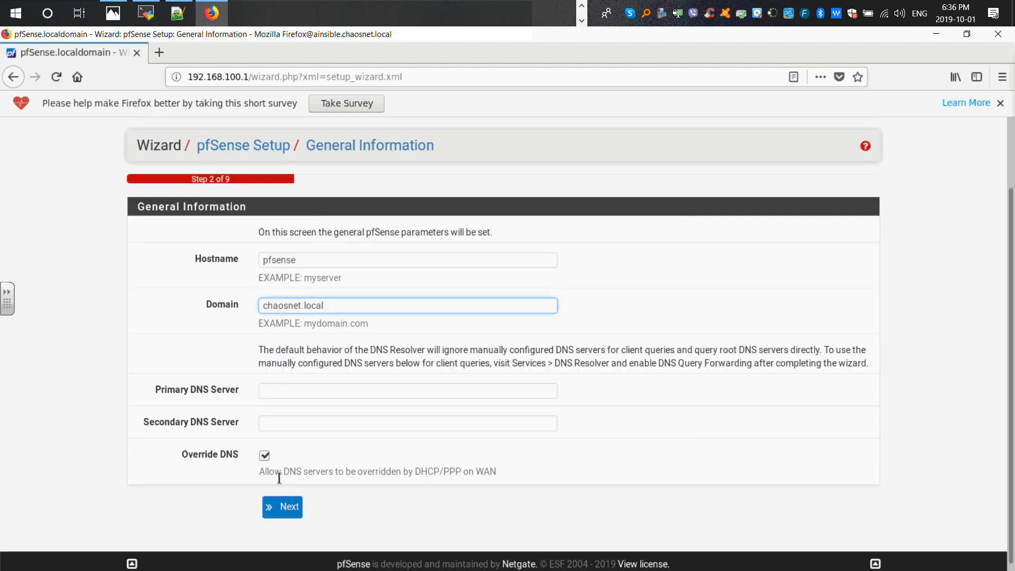
{"action": "left_click", "coordinate": [293, 501]}
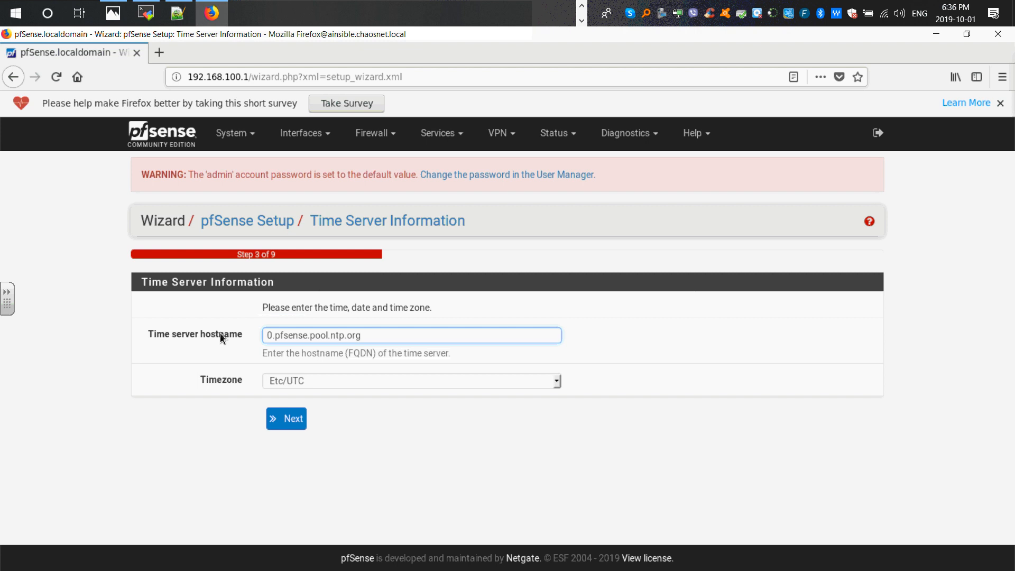
- Set the timezone to America/Toronto and continue to the WAN interface configuration
{"action": "left_click", "coordinate": [559, 385]}
{"action": "left_click", "coordinate": [558, 385]}
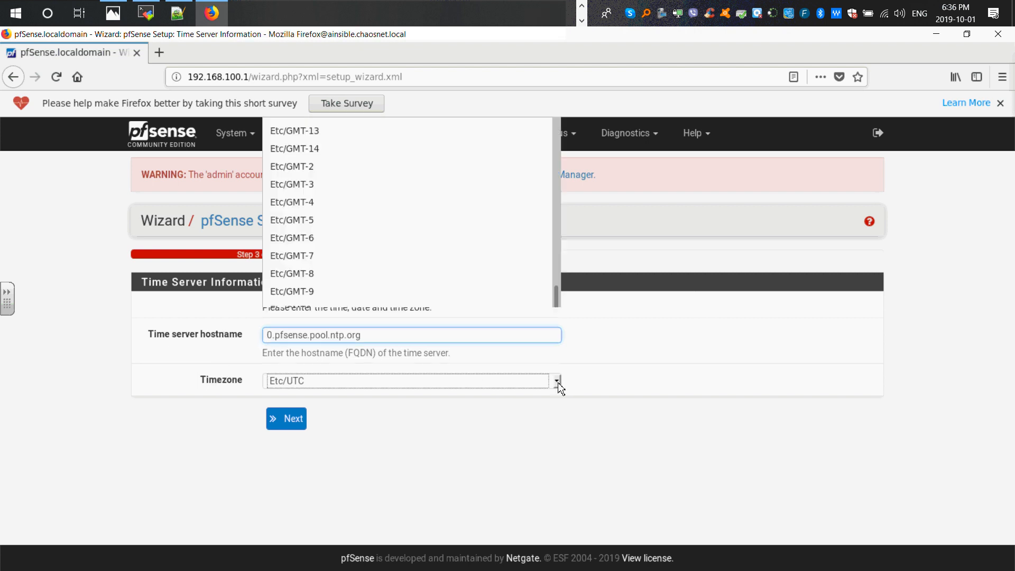
{"action": "left_click_drag", "start_coordinate": [555, 301], "coordinate": [531, 230]}
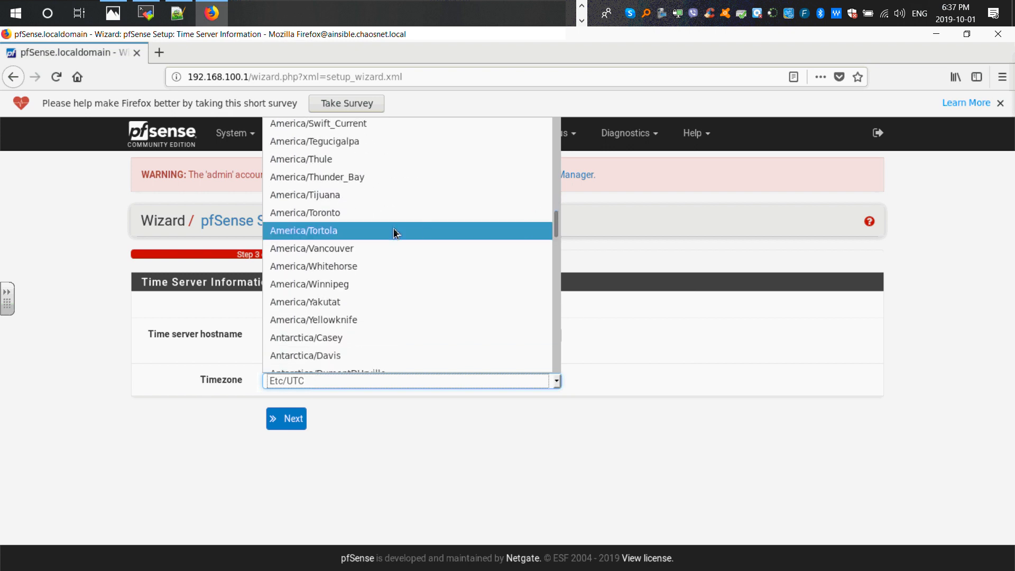
{"action": "left_click", "coordinate": [325, 217]}
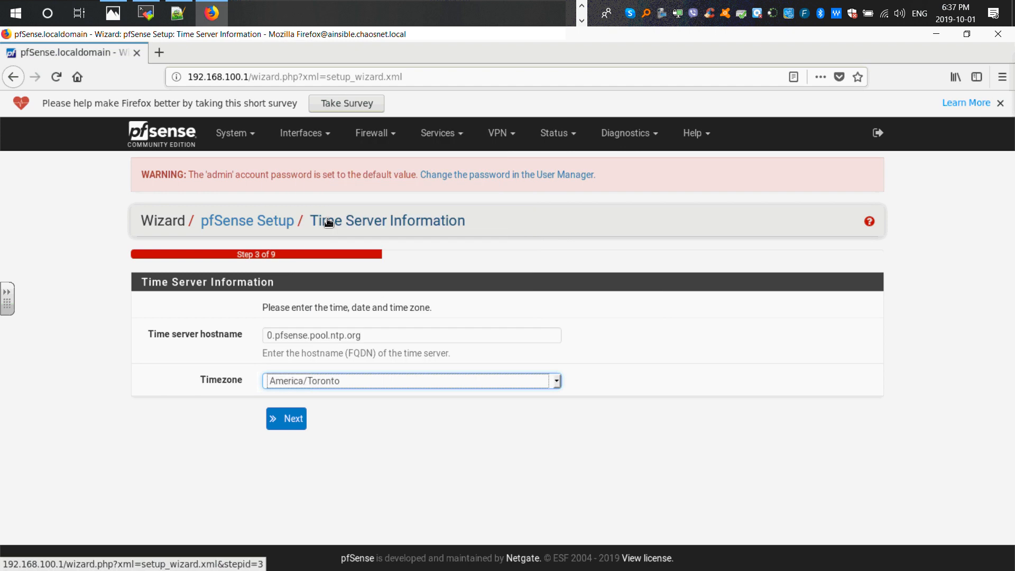
{"action": "left_click", "coordinate": [295, 419]}
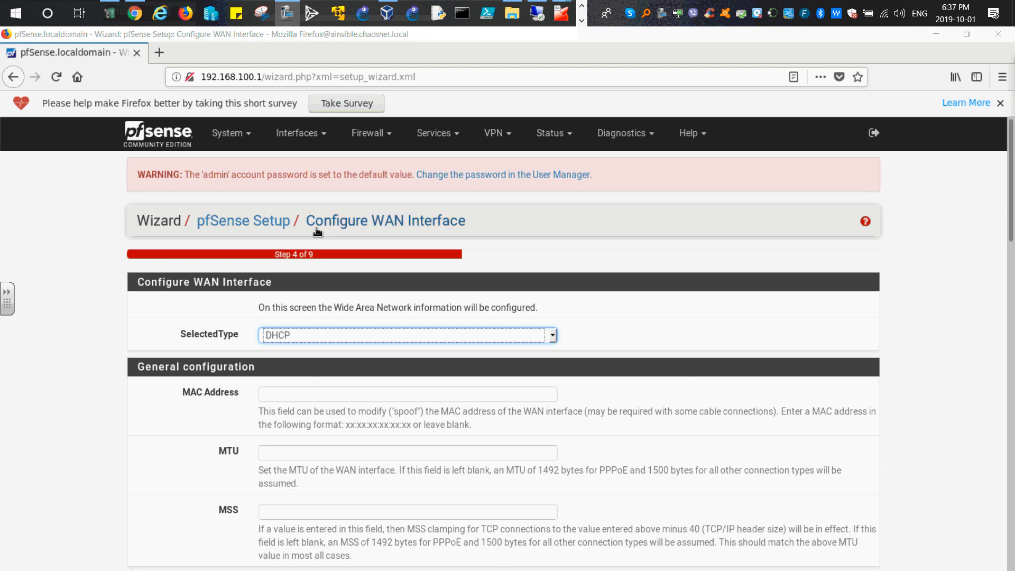
- Review the WAN interface settings with DHCP type and compare them with the network diagram in the Photos app
{"action": "left_click", "coordinate": [134, 222]}
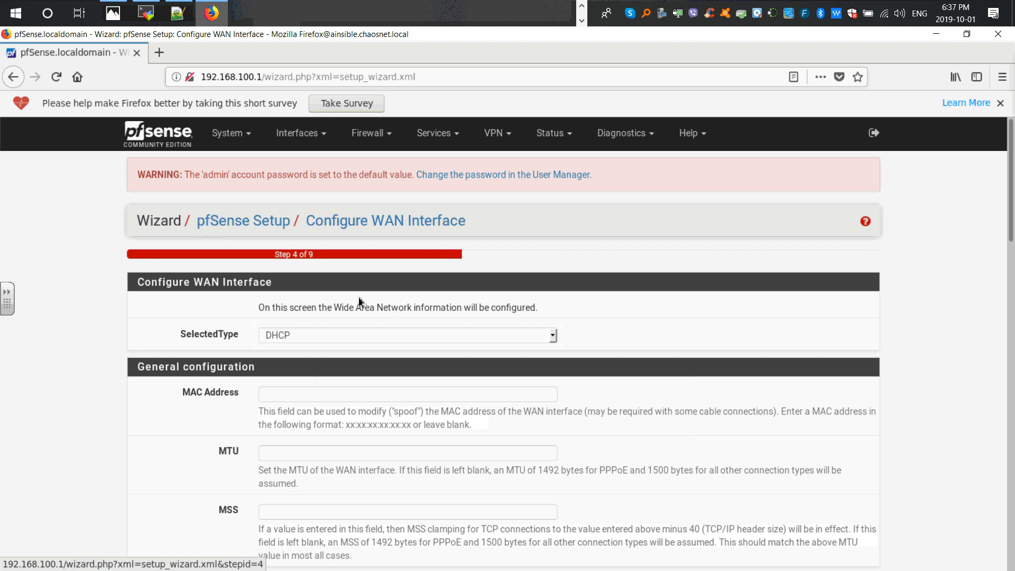
{"action": "scroll", "coordinate": [308, 325], "scroll_direction": "down", "scroll_amount": 1}
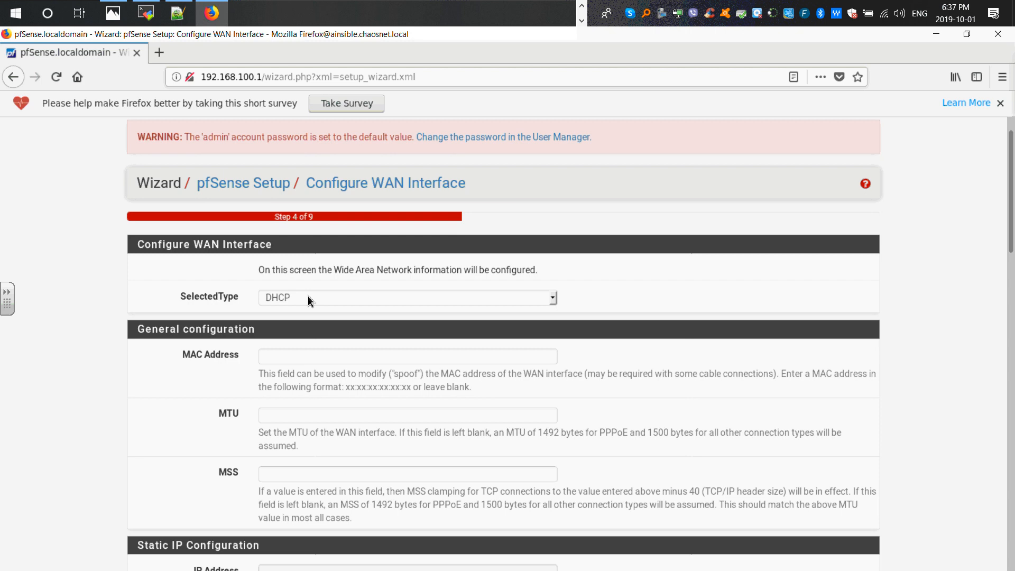
{"action": "scroll", "coordinate": [305, 300], "scroll_direction": "down", "scroll_amount": 6}
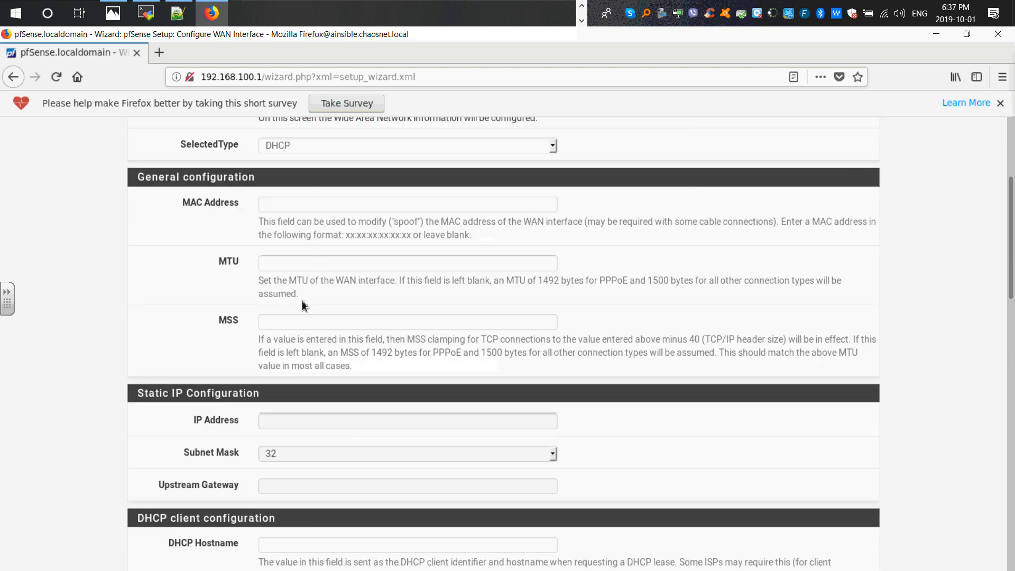
{"action": "scroll", "coordinate": [301, 303], "scroll_direction": "down", "scroll_amount": 11}
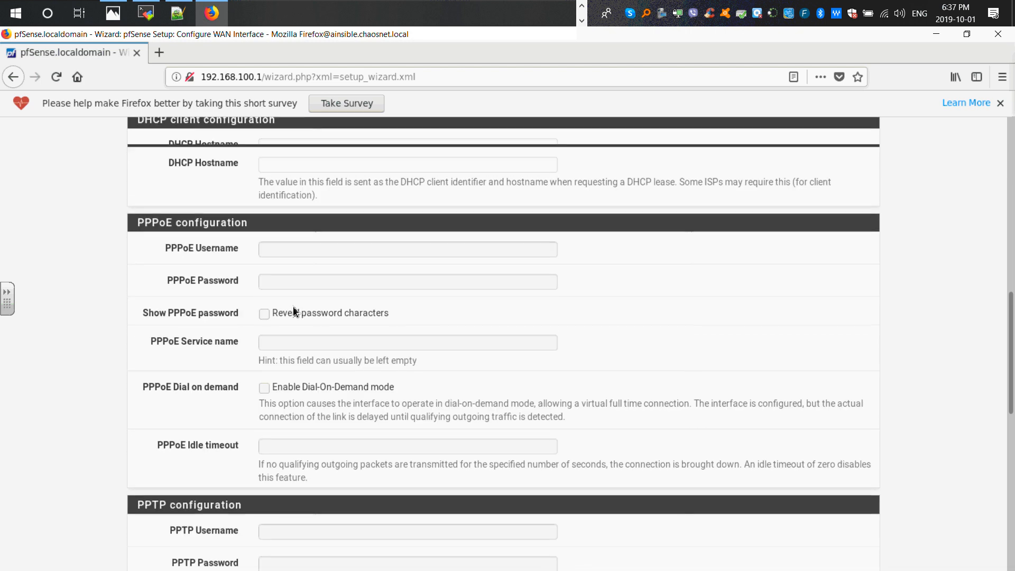
{"action": "scroll", "coordinate": [290, 310], "scroll_direction": "down", "scroll_amount": 10}
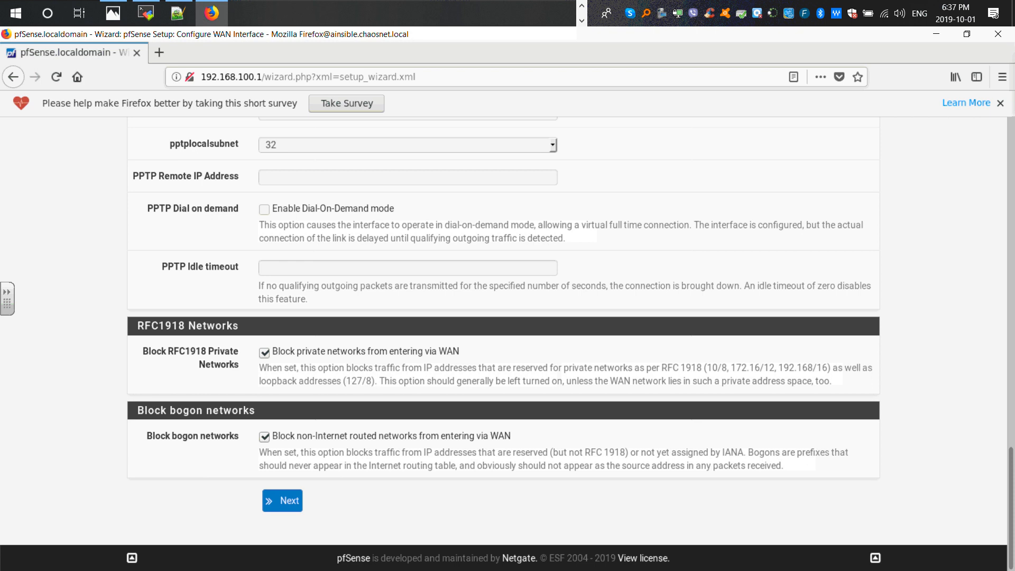
{"action": "left_click", "coordinate": [114, 16]}
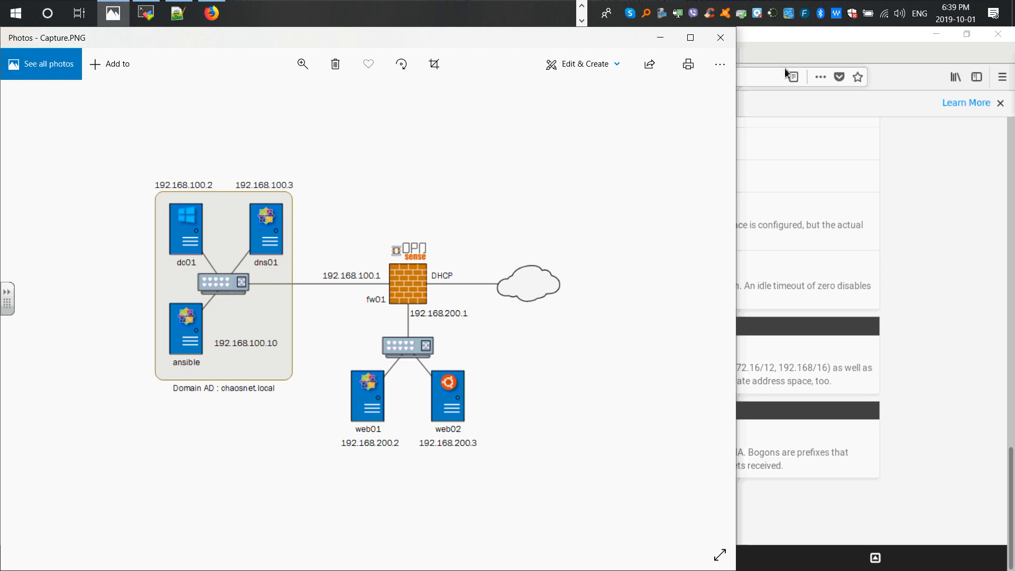
{"action": "left_click", "coordinate": [794, 37]}
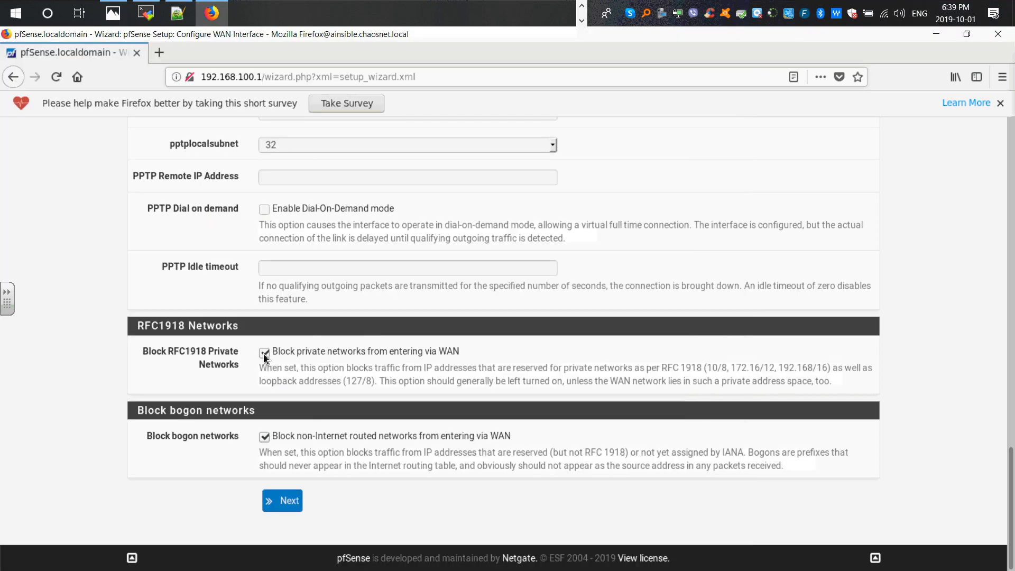
- Uncheck Block bogon networks on the WAN page, continue, and keep the LAN address 192.168.100.1 with a /24 mask
{"action": "left_click", "coordinate": [264, 437]}
{"action": "left_click", "coordinate": [283, 500]}
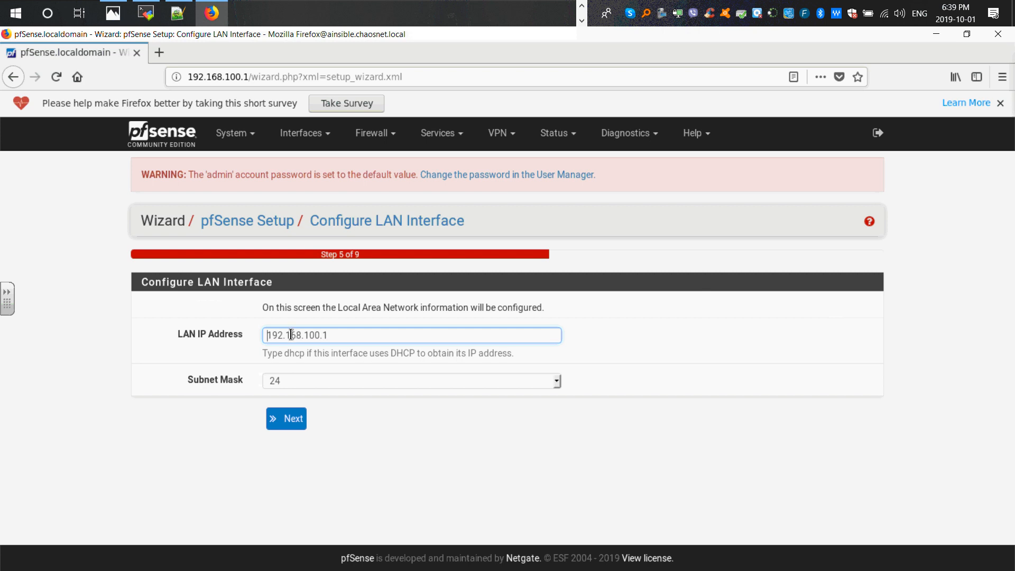
{"action": "left_click", "coordinate": [276, 415]}
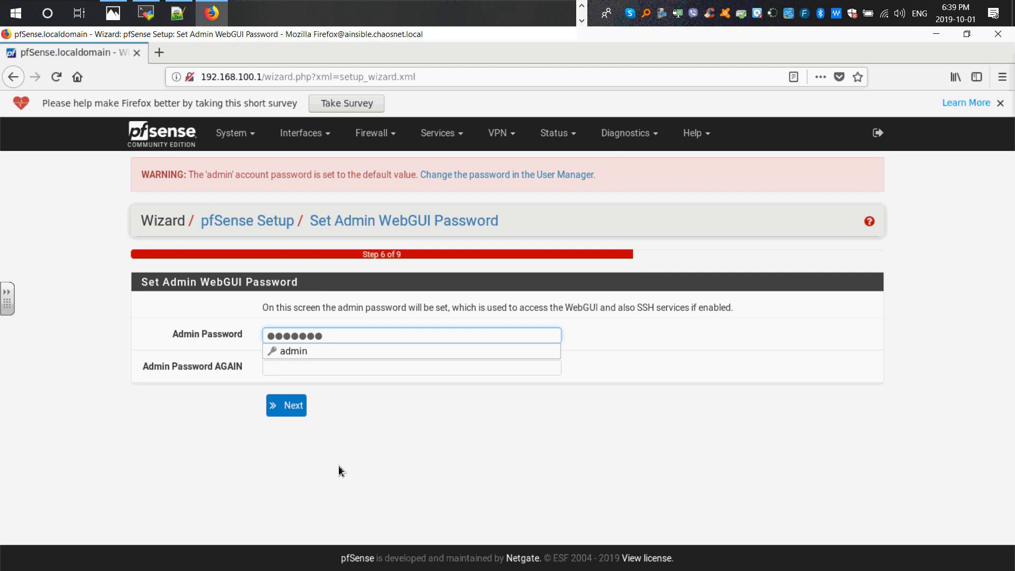
- Set a new admin WebGUI password in both password fields, continue, and save it in the browser
{"action": "left_click_drag", "start_coordinate": [333, 337], "coordinate": [249, 337]}
{"action": "type", "text": "●●●●"}
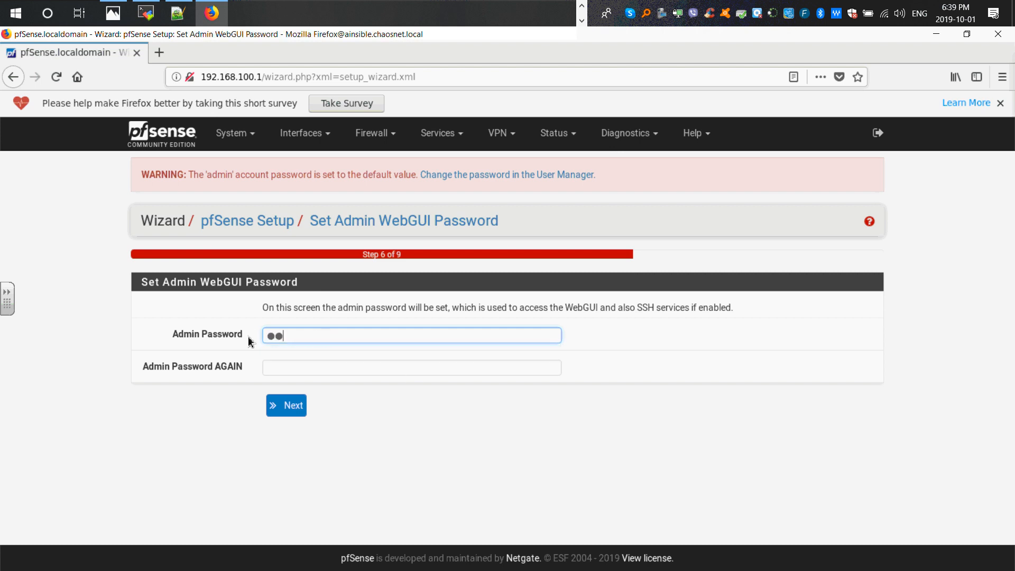
{"action": "type", "text": "●●●●"}
{"action": "key", "text": "Tab"}
{"action": "type", "text": "●●●●●●●●"}
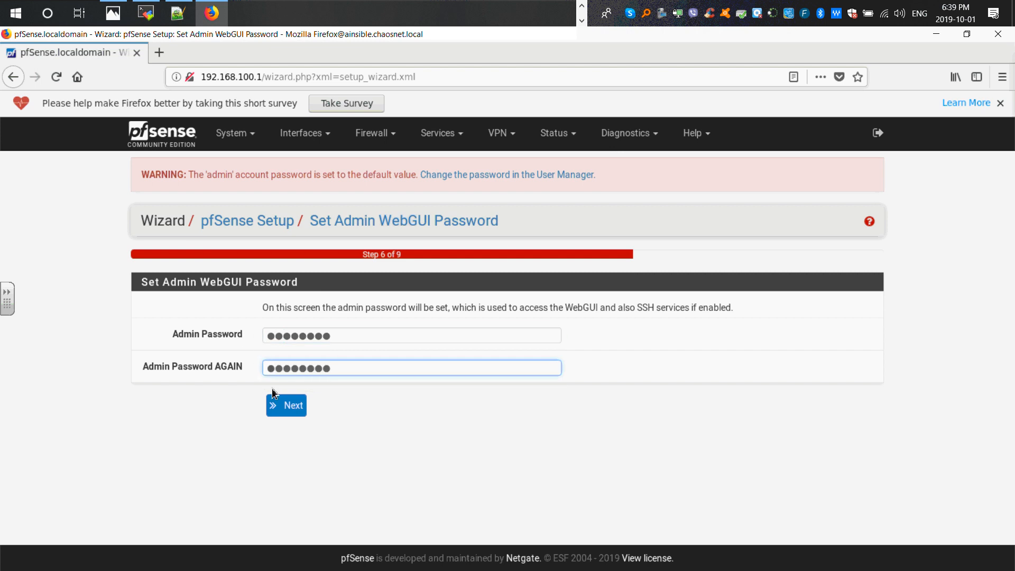
{"action": "left_click", "coordinate": [277, 406]}
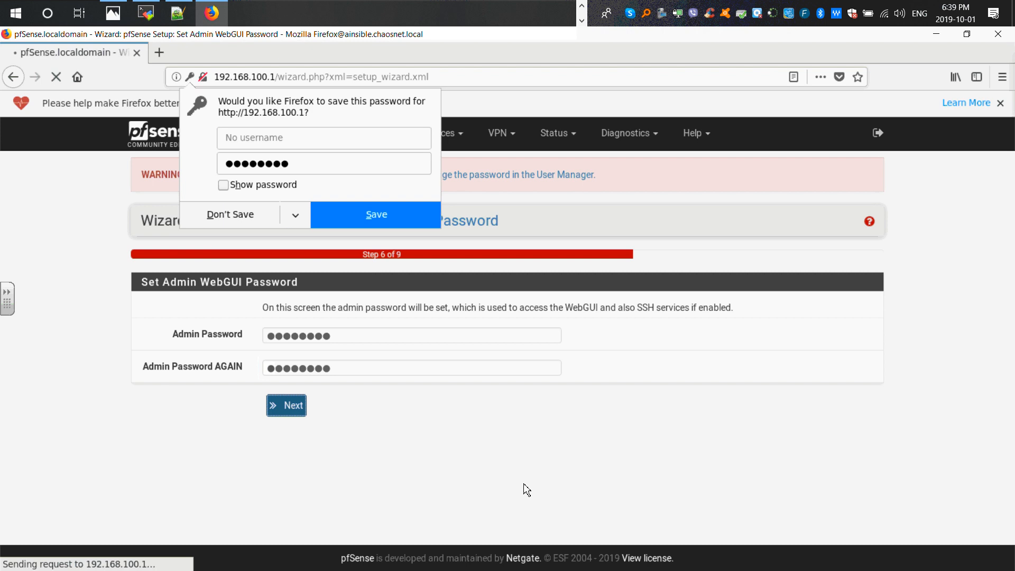
{"action": "left_click", "coordinate": [358, 219]}
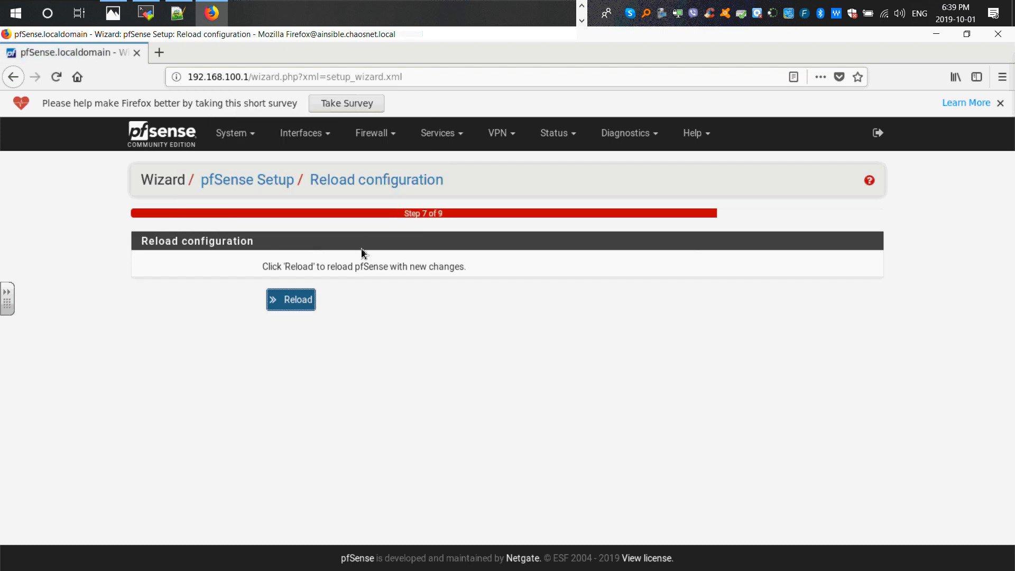
- Reload the configuration, then sign in to pfSense as admin with the new password
{"action": "left_click", "coordinate": [311, 301]}
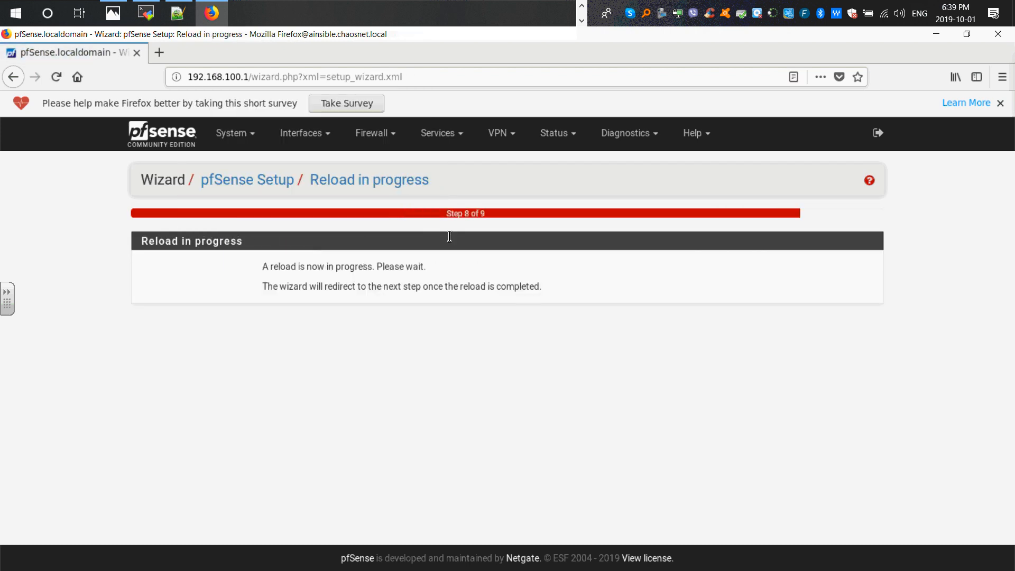
{"action": "left_click", "coordinate": [880, 136]}
{"action": "left_click_drag", "start_coordinate": [514, 344], "coordinate": [413, 353]}
{"action": "type", "text": "••••"}
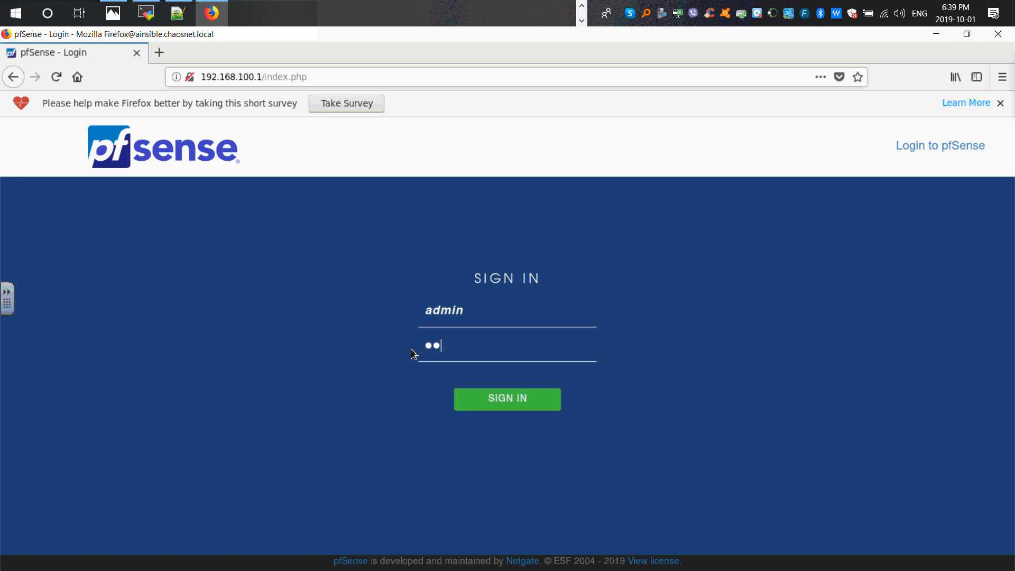
{"action": "type", "text": "••••"}
{"action": "key", "text": "Return"}
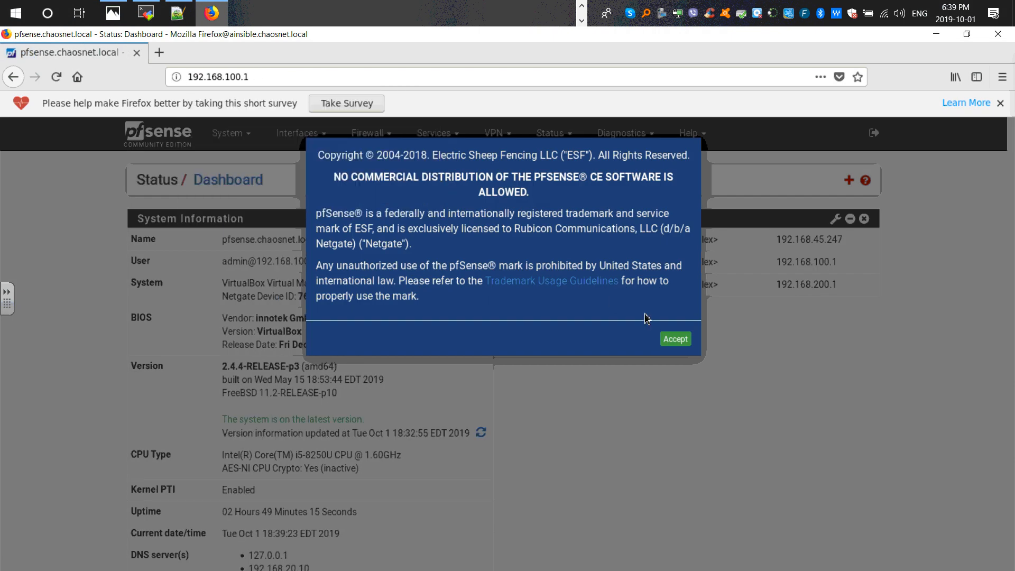
{"action": "left_click", "coordinate": [675, 339]}
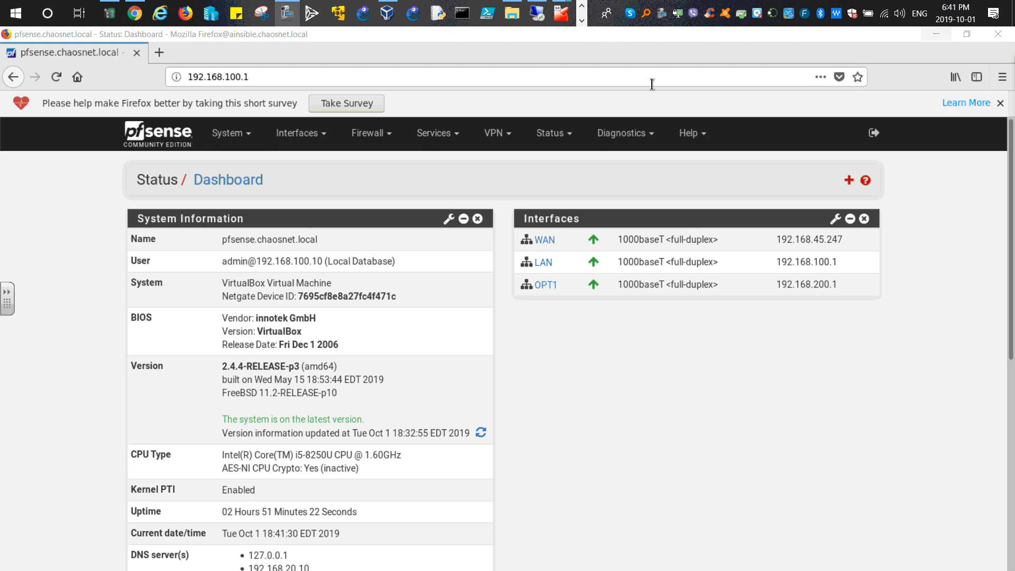
- Switch to the ainsible terminal session in MobaXterm and clear the terminal screen
{"action": "left_click", "coordinate": [937, 36]}
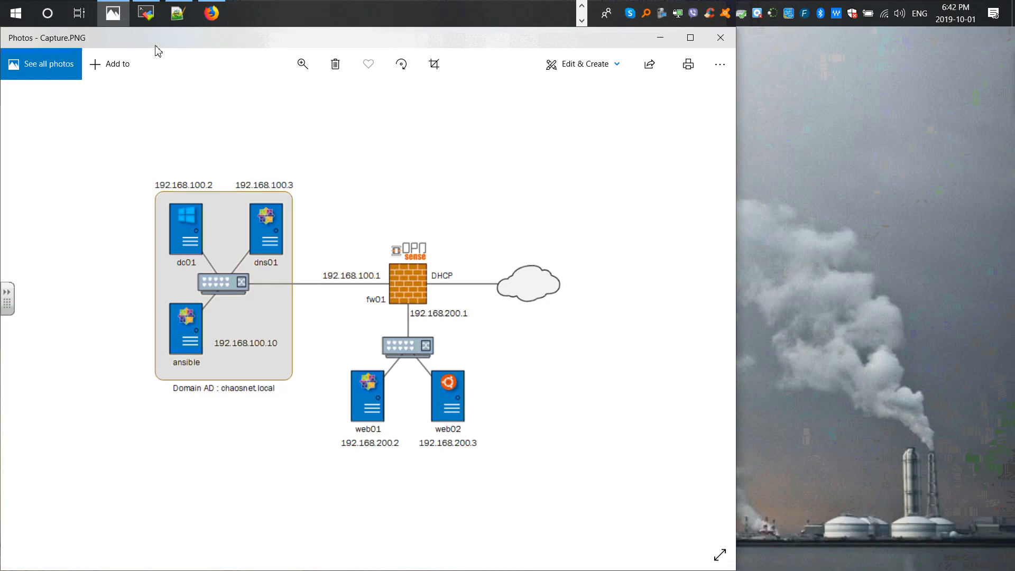
{"action": "left_click", "coordinate": [660, 38]}
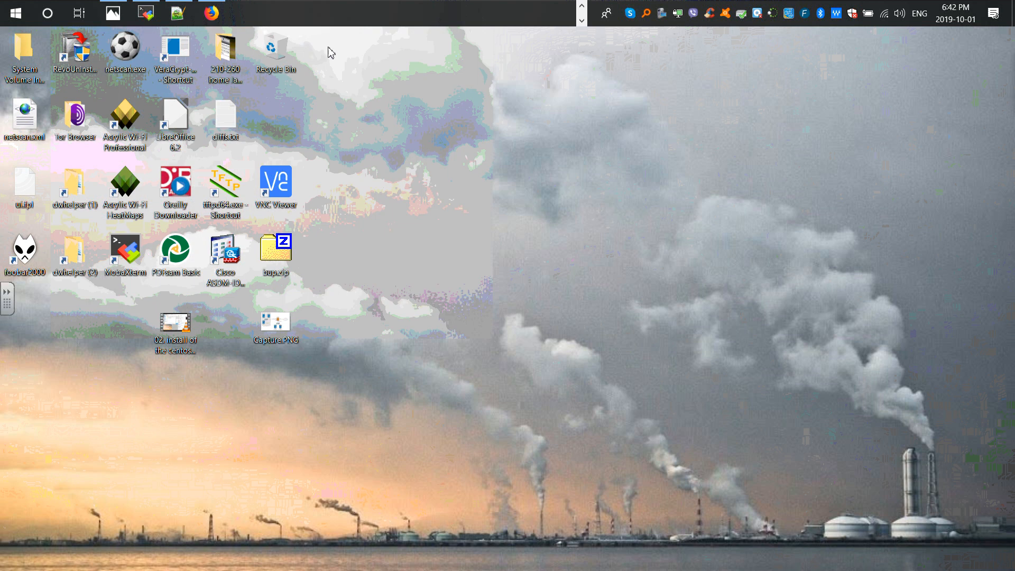
{"action": "left_click", "coordinate": [581, 7]}
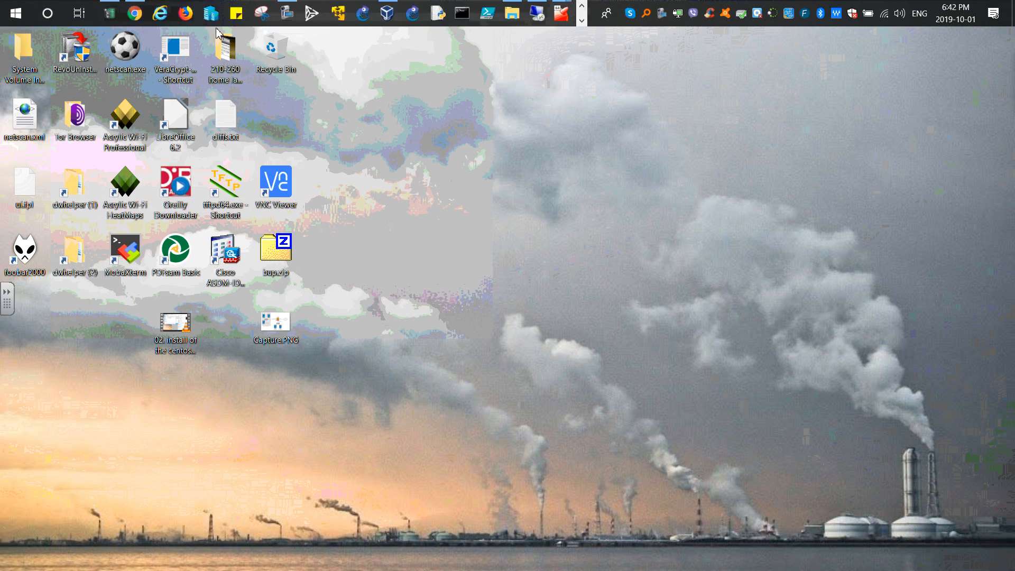
{"action": "mouse_move", "coordinate": [564, 19]}
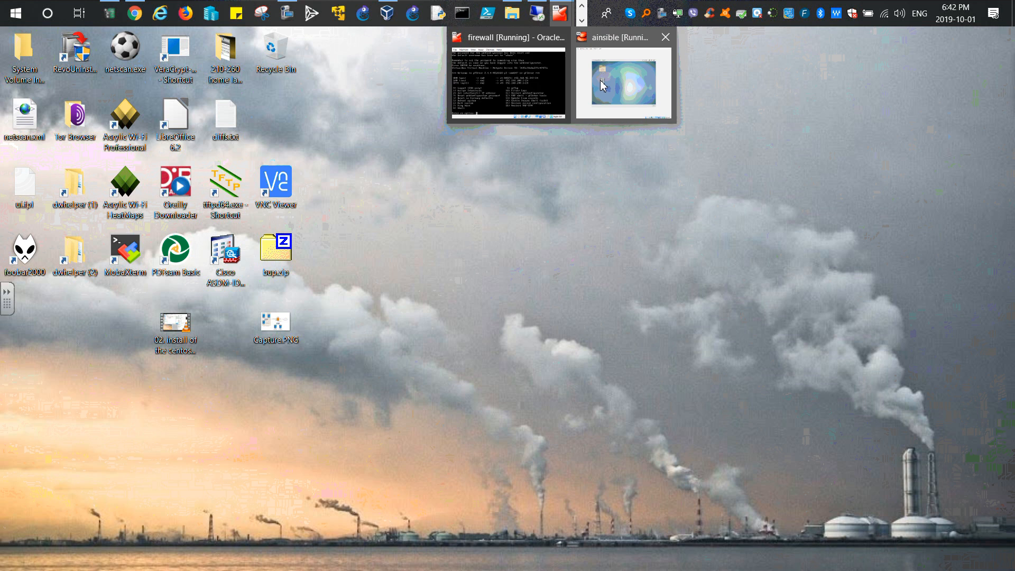
{"action": "left_click", "coordinate": [598, 83]}
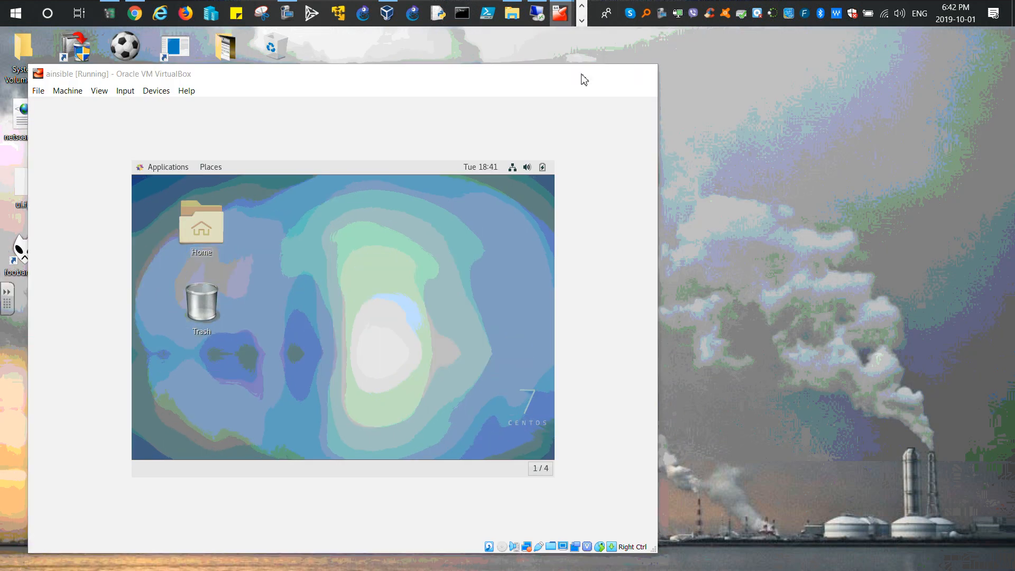
{"action": "left_click", "coordinate": [580, 73]}
{"action": "left_click", "coordinate": [582, 21]}
{"action": "left_click", "coordinate": [144, 16]}
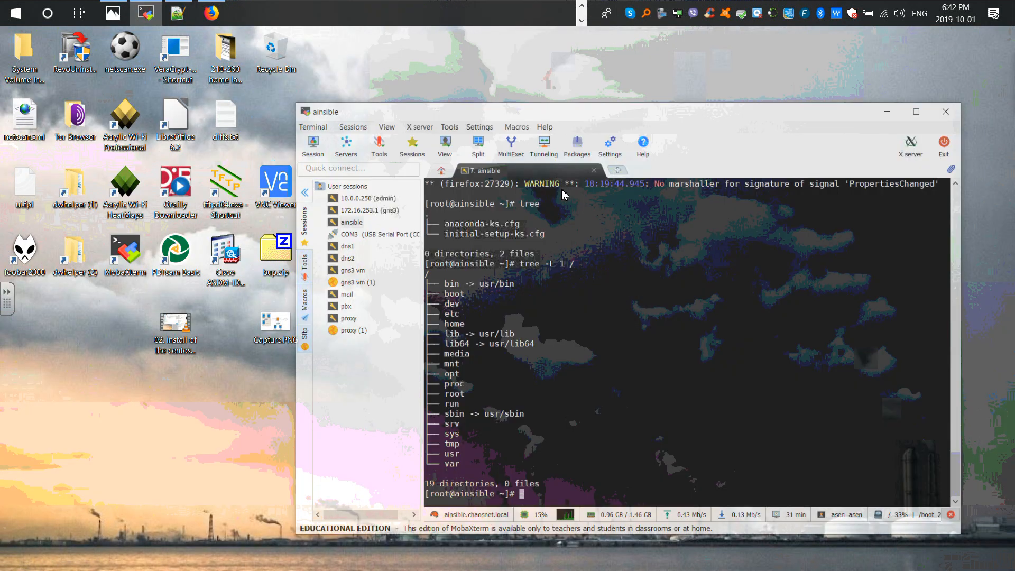
{"action": "key", "text": "ctrl+l"}
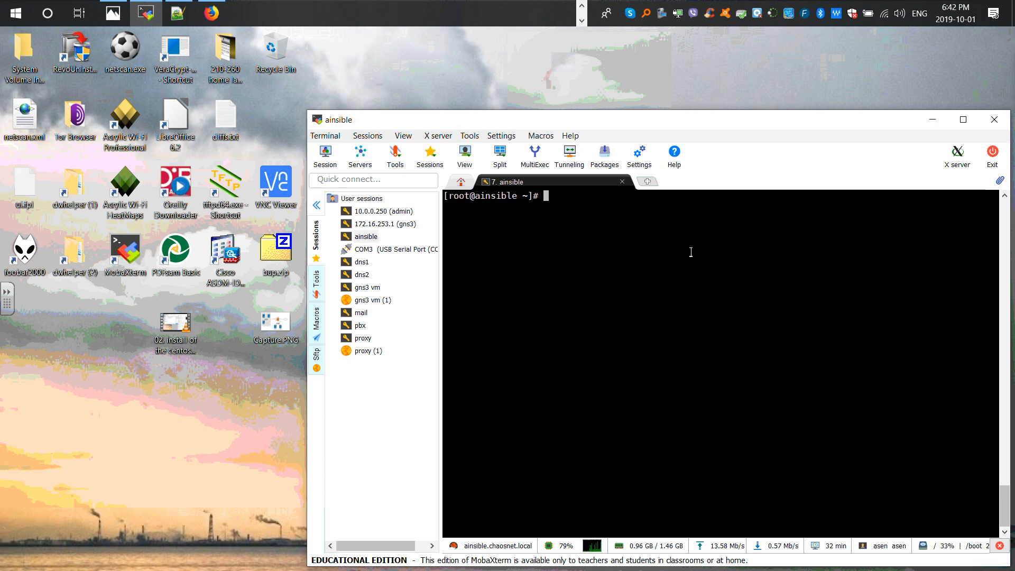
- Ping google.com from the ainsible host and stop the ping
{"action": "type", "text": "ping google."}
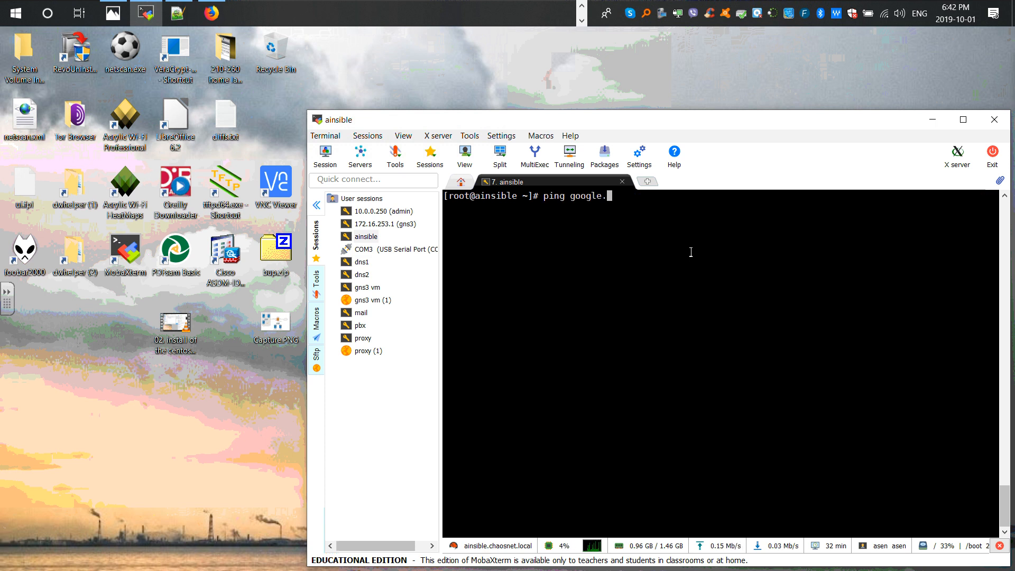
{"action": "type", "text": "com"}
{"action": "key", "text": "Return"}
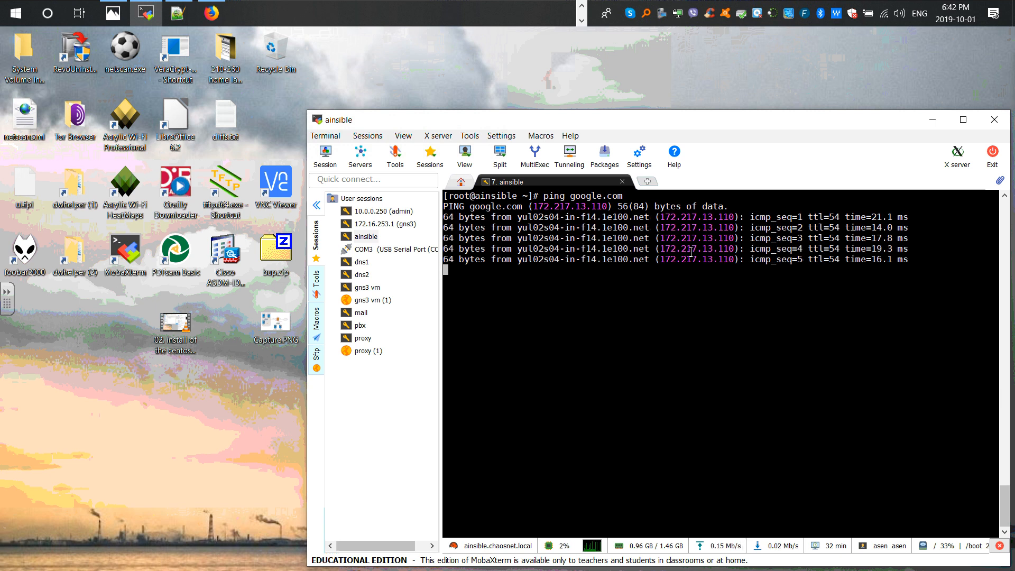
{"action": "key", "text": "ctrl+c"}
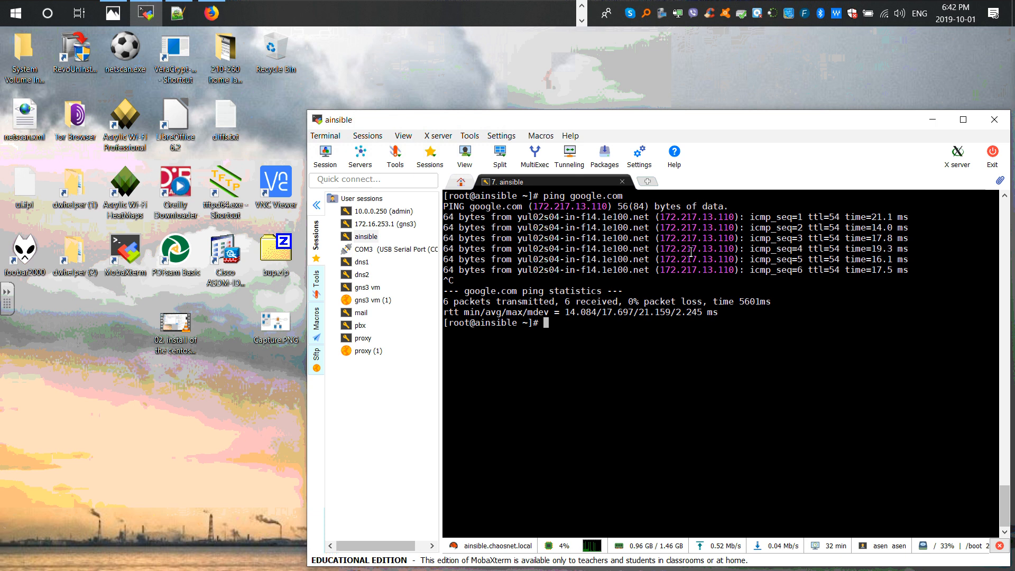
- Rerun the ping to google.com limited to 5 packets with the -c 5 option
{"action": "key", "text": "Up"}
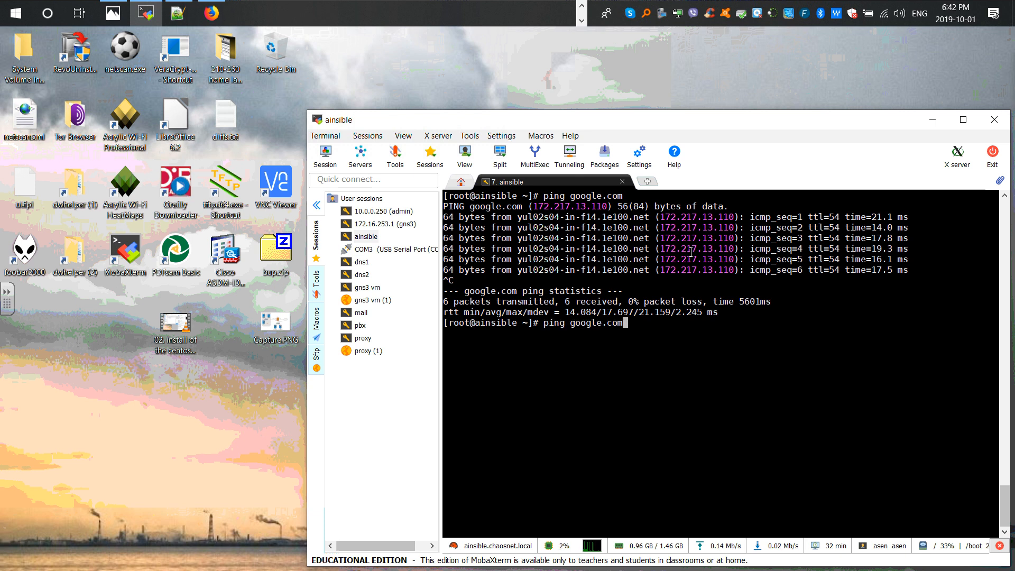
{"action": "key", "text": "Left"}
{"action": "key", "text": "Left"}
{"action": "key", "text": "Left"}
{"action": "key", "text": "Left"}
{"action": "key", "text": "Left"}
{"action": "key", "text": "Left"}
{"action": "key", "text": "Left"}
{"action": "key", "text": "Left"}
{"action": "key", "text": "Left"}
{"action": "key", "text": "Left"}
{"action": "type", "text": "-c 5"}
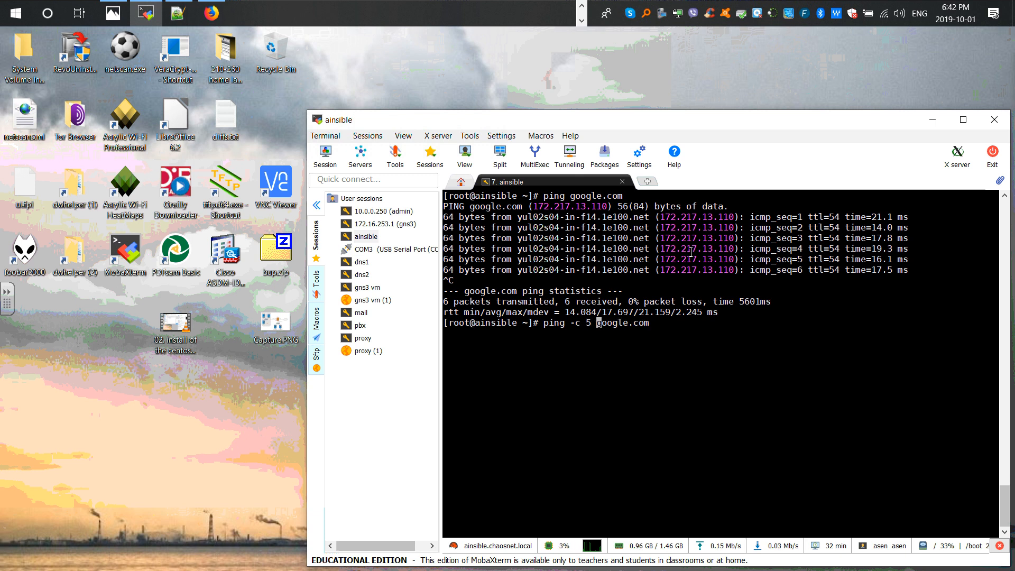
{"action": "key", "text": "Return"}
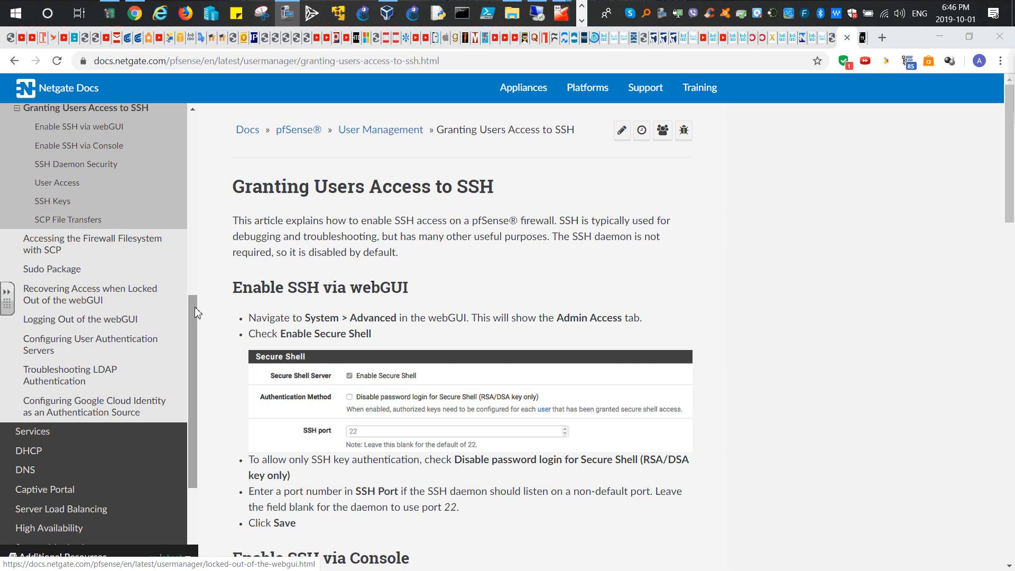
- Read the Netgate documentation section on enabling SSH via the webGUI
{"action": "left_click_drag", "start_coordinate": [194, 308], "coordinate": [209, 259]}
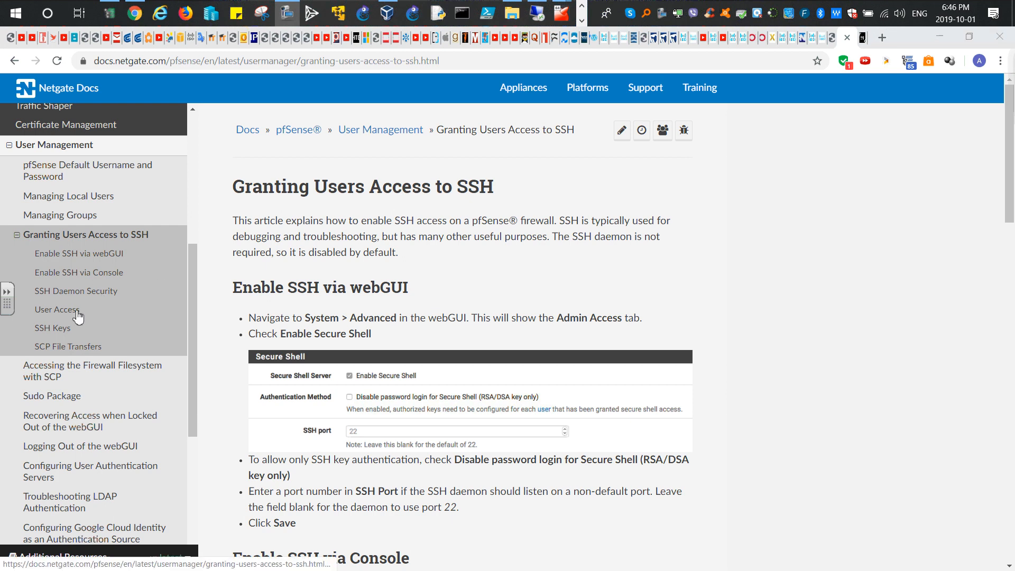
{"action": "left_click_drag", "start_coordinate": [244, 192], "coordinate": [496, 191]}
{"action": "scroll", "coordinate": [418, 259], "scroll_direction": "down", "scroll_amount": 2}
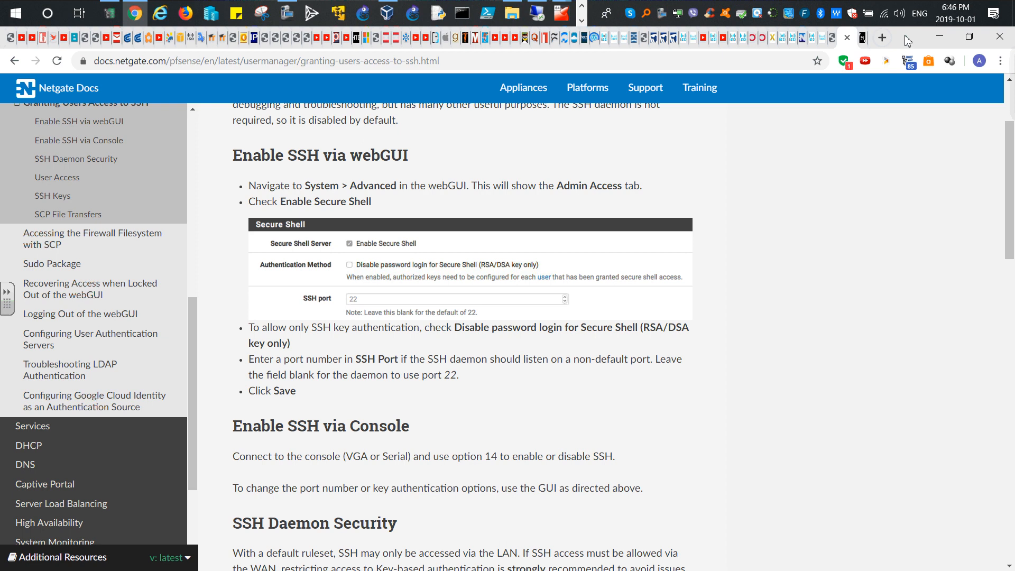
{"action": "left_click_drag", "start_coordinate": [906, 37], "coordinate": [1014, 35]}
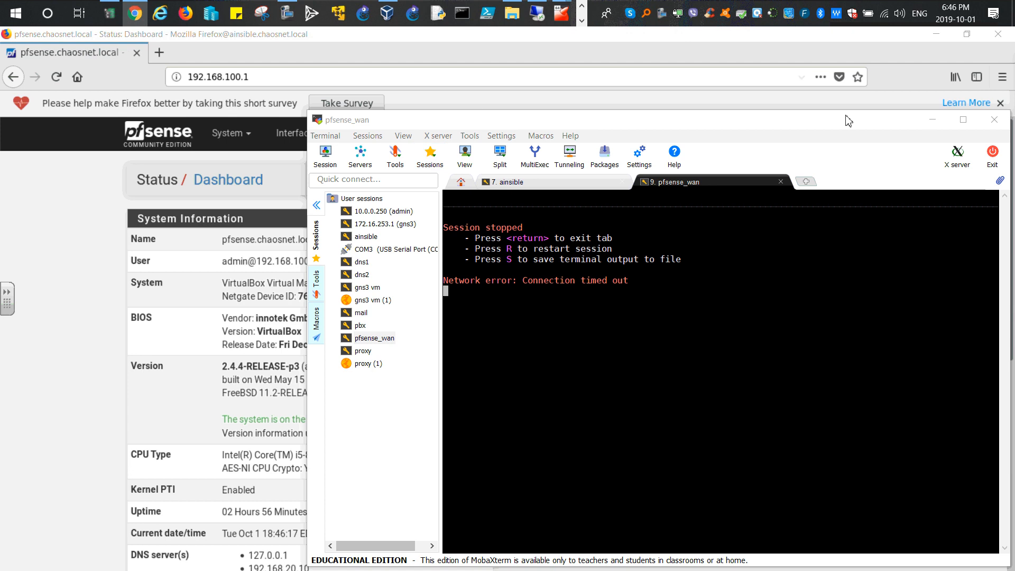
- Open the System Advanced Admin Access settings page in the pfSense webGUI
{"action": "left_click", "coordinate": [931, 122]}
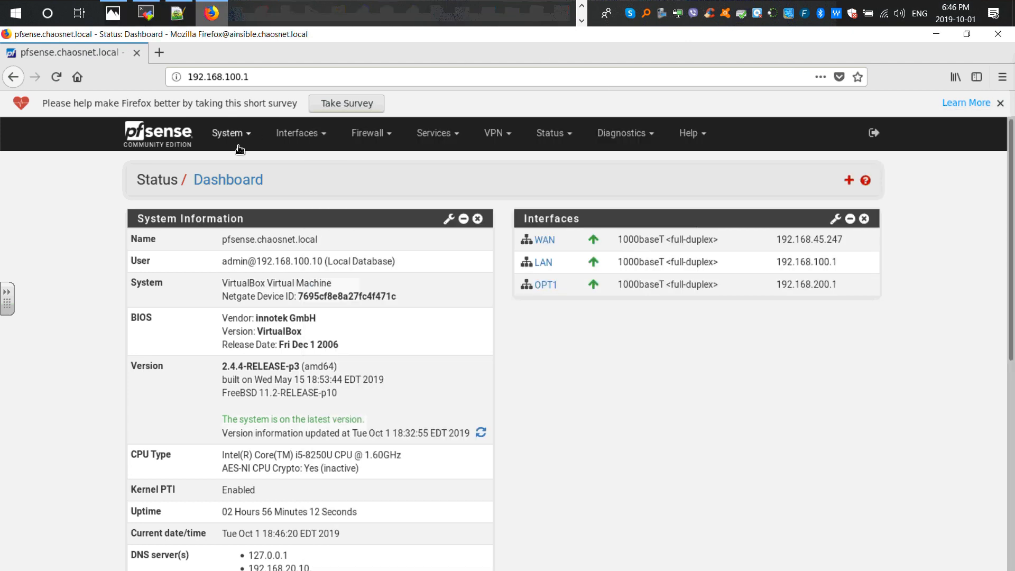
{"action": "left_click", "coordinate": [229, 139]}
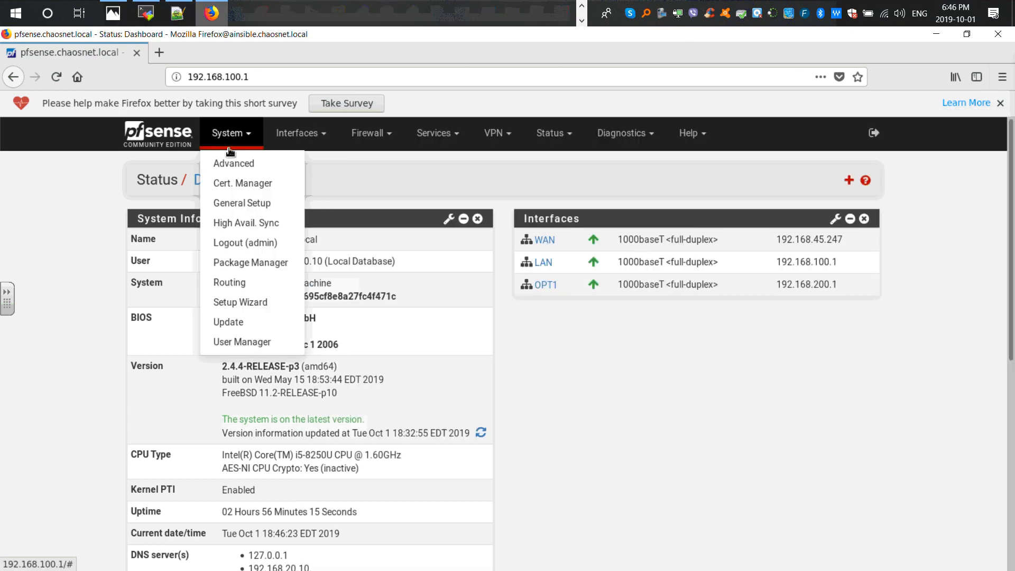
{"action": "left_click", "coordinate": [227, 165]}
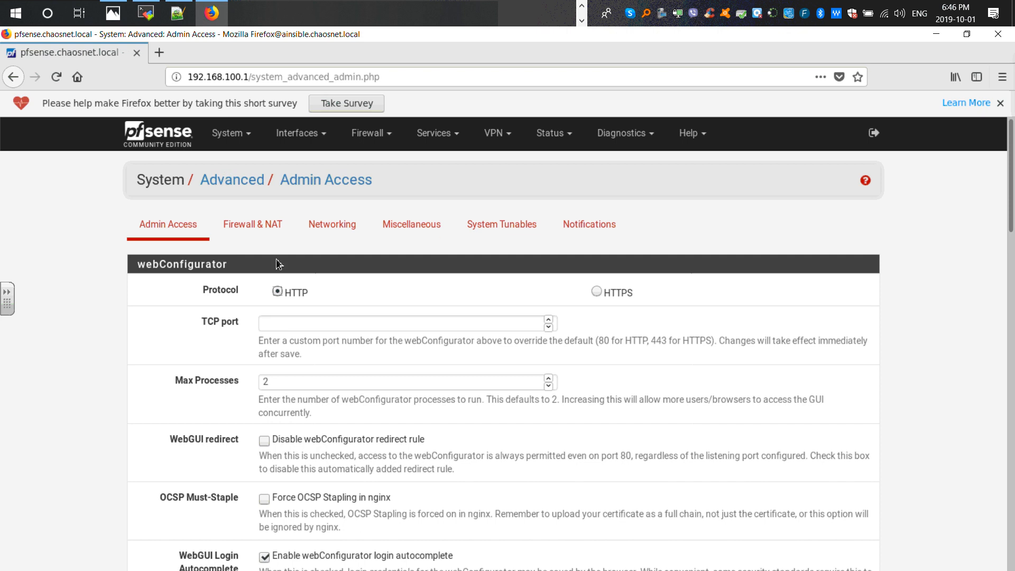
- Scroll and search the Admin Access page to locate the Secure Shell section
{"action": "scroll", "coordinate": [212, 267], "scroll_direction": "down", "scroll_amount": 3}
{"action": "scroll", "coordinate": [147, 279], "scroll_direction": "down", "scroll_amount": 9}
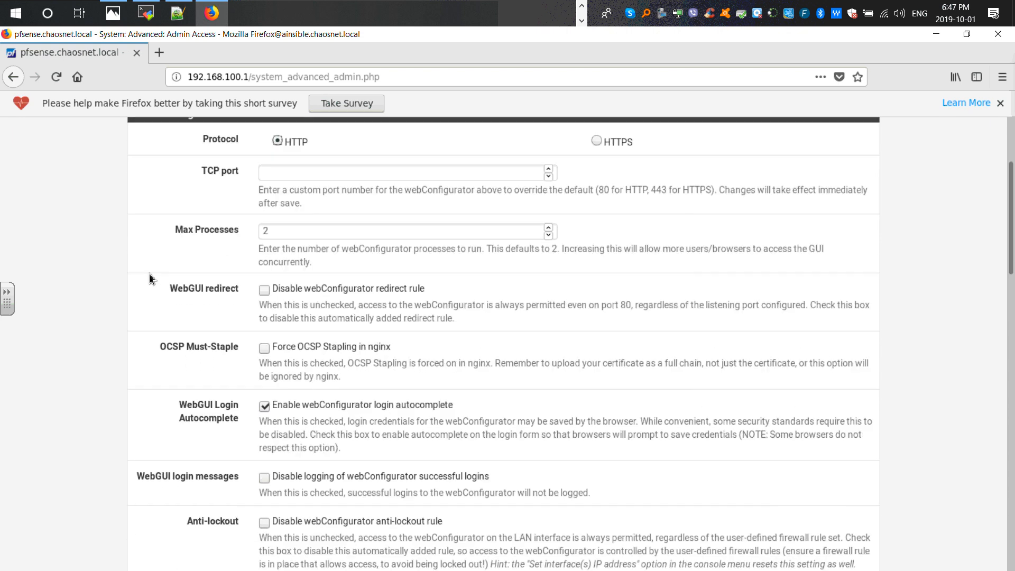
{"action": "scroll", "coordinate": [152, 271], "scroll_direction": "down", "scroll_amount": 5}
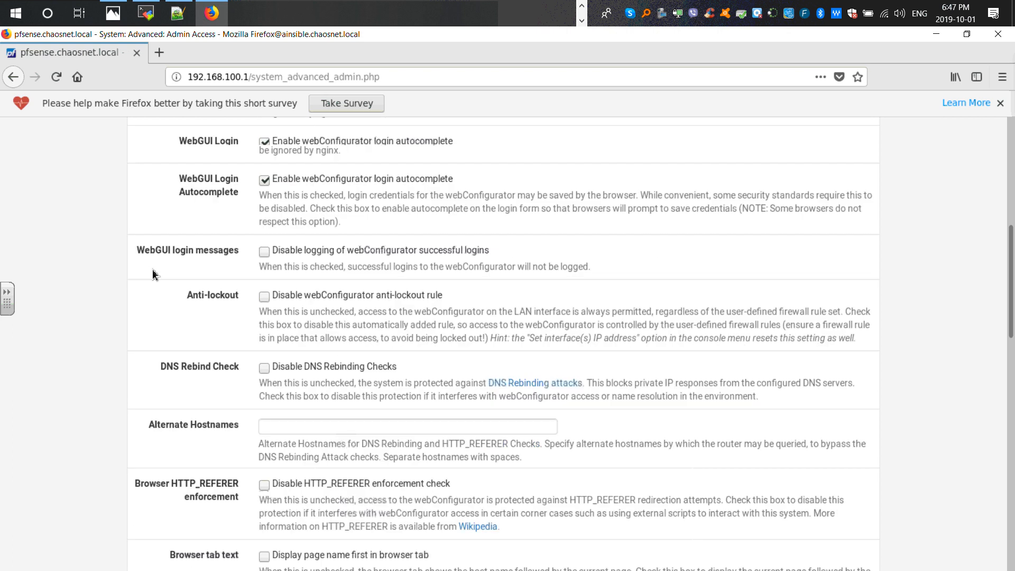
{"action": "scroll", "coordinate": [154, 272], "scroll_direction": "down", "scroll_amount": 10}
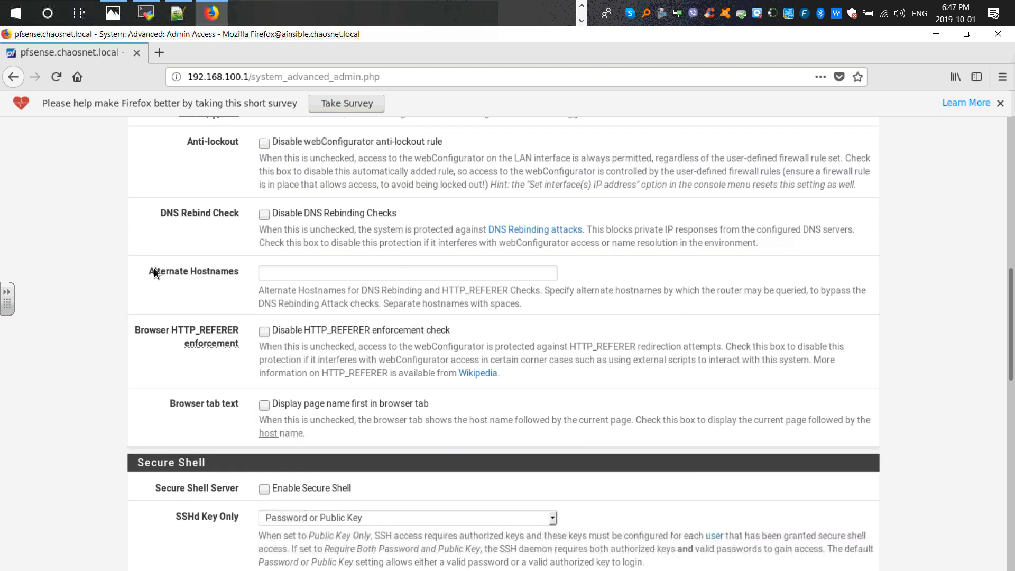
{"action": "scroll", "coordinate": [154, 272], "scroll_direction": "down", "scroll_amount": 10}
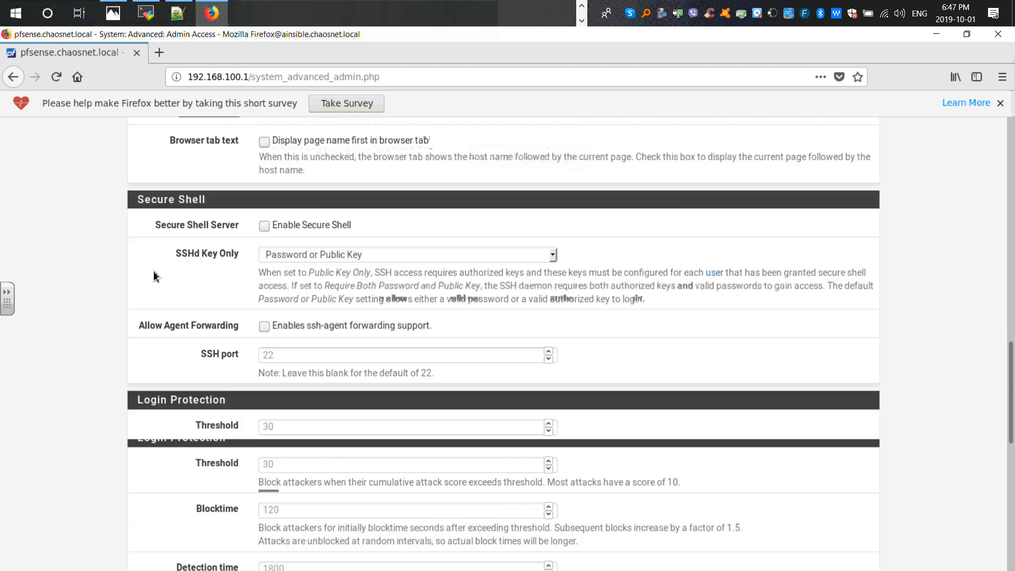
{"action": "scroll", "coordinate": [153, 271], "scroll_direction": "down", "scroll_amount": 7}
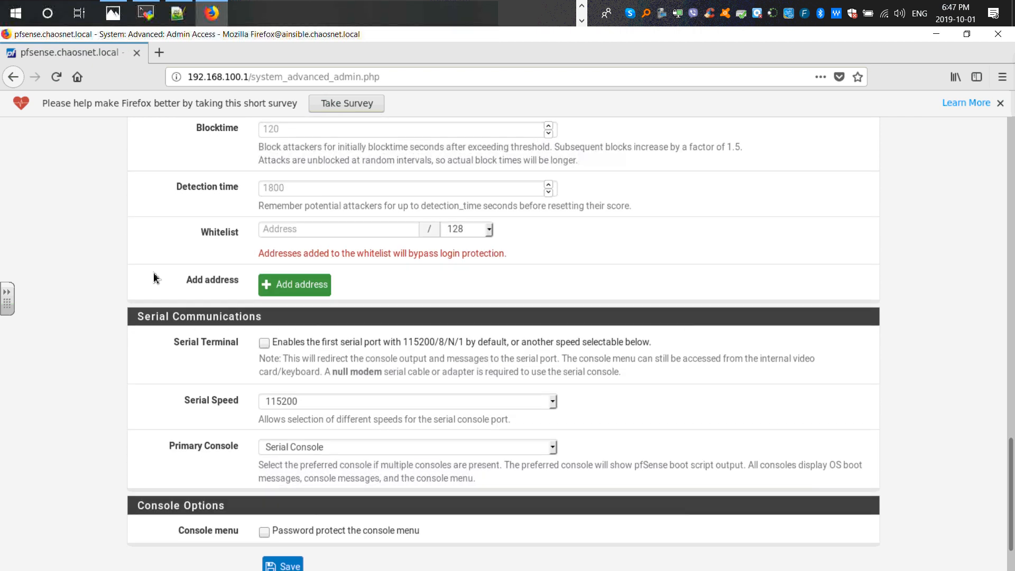
{"action": "scroll", "coordinate": [154, 272], "scroll_direction": "down", "scroll_amount": 3}
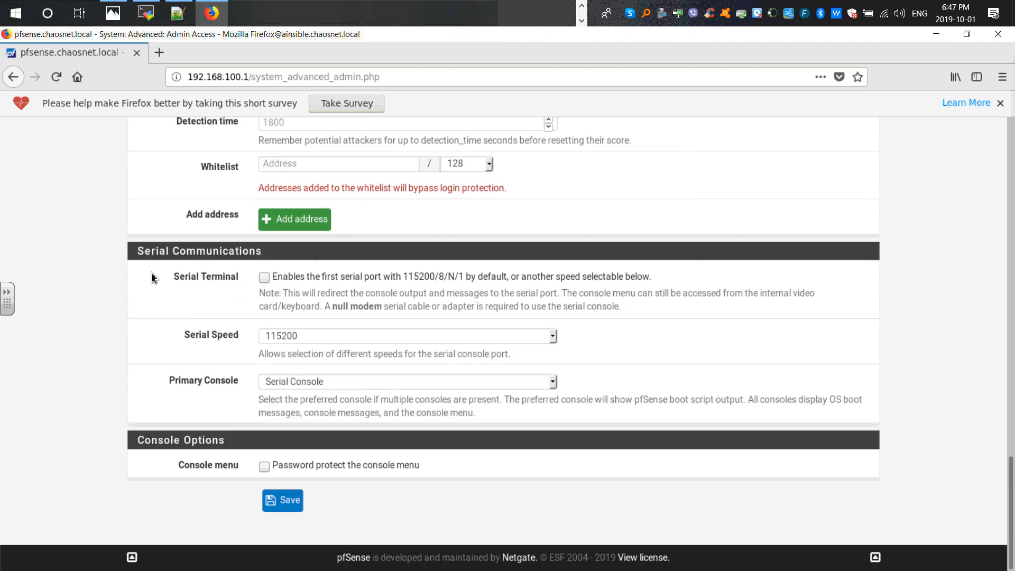
{"action": "key", "text": "ctrl+f"}
{"action": "type", "text": "admin"}
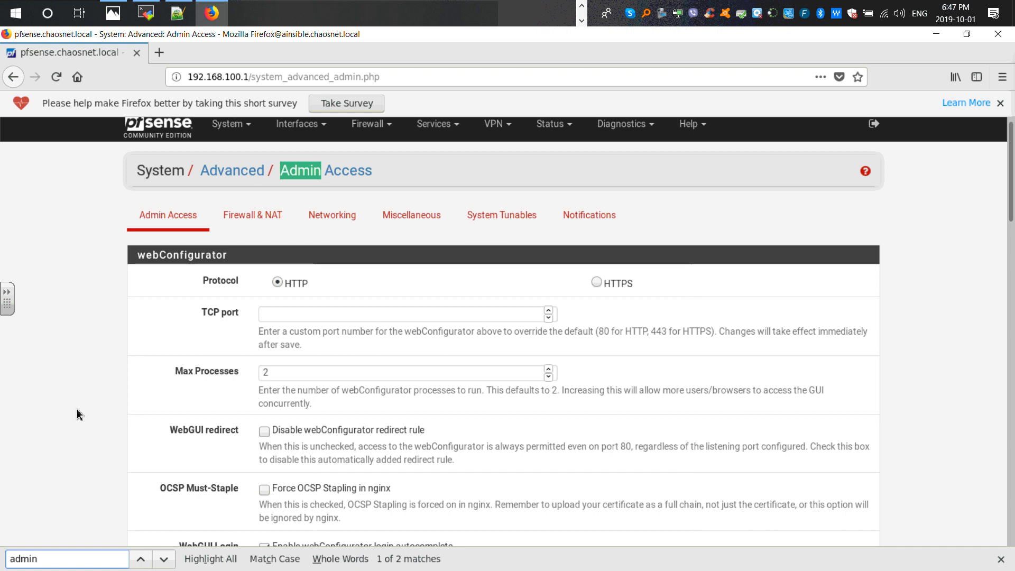
{"action": "left_click", "coordinate": [64, 373]}
{"action": "key", "text": "ctrl+f"}
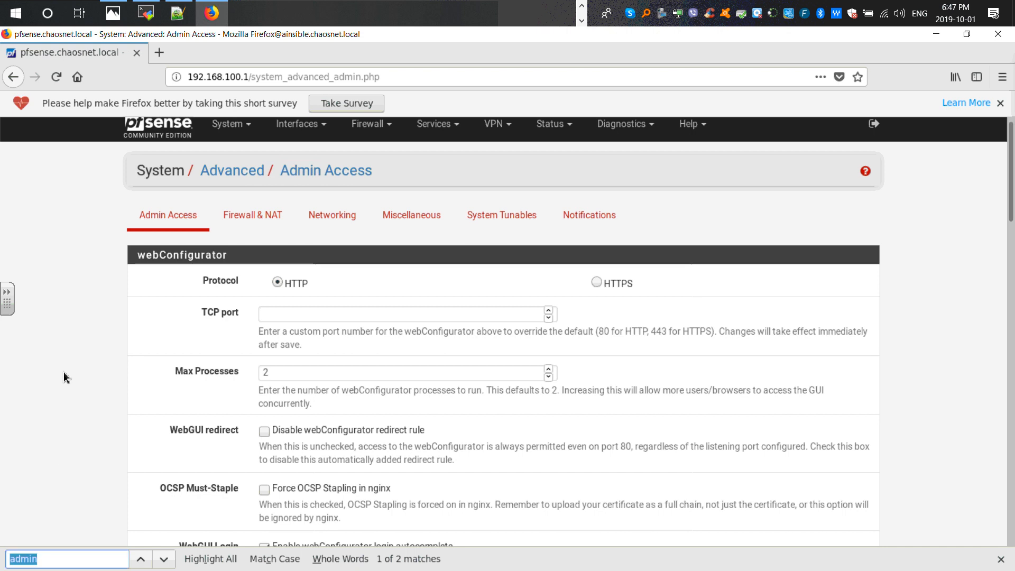
{"action": "type", "text": "enab"}
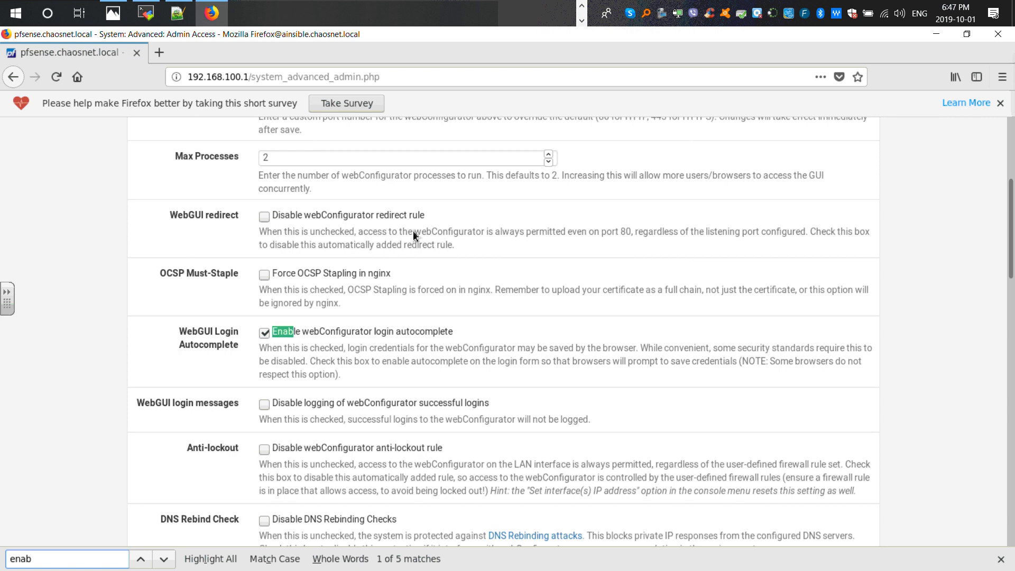
{"action": "left_click", "coordinate": [142, 561]}
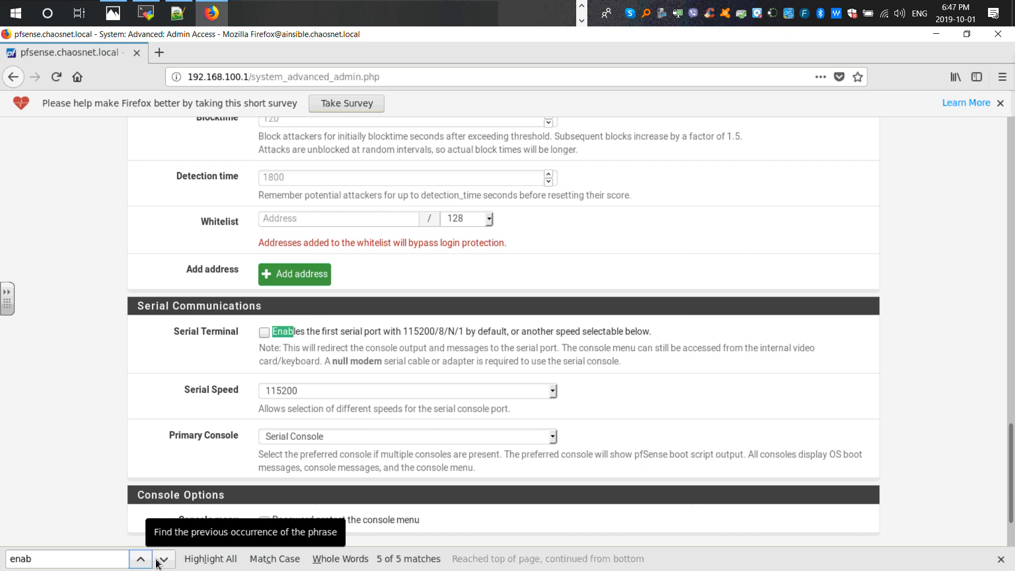
{"action": "left_click", "coordinate": [140, 561]}
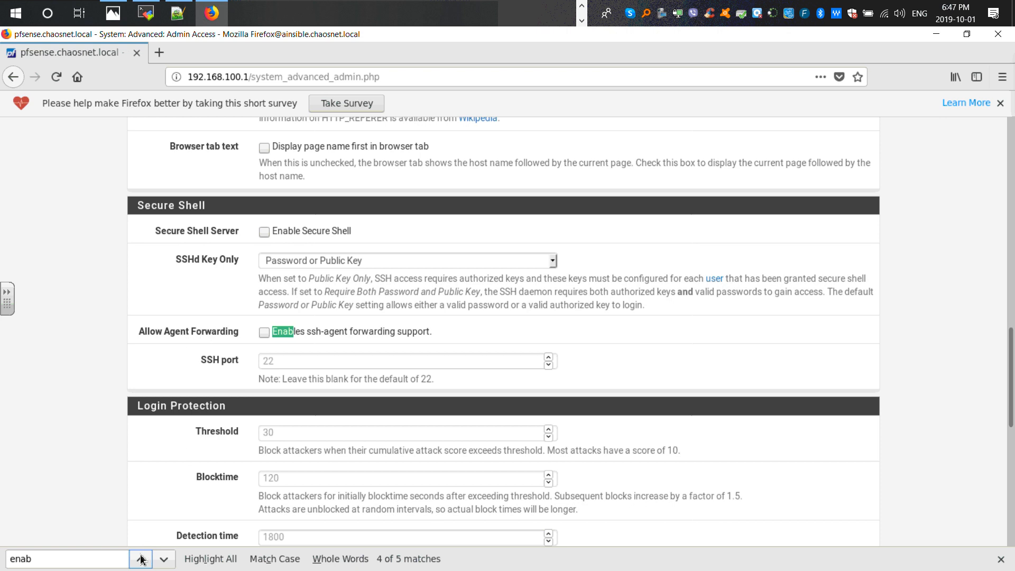
- Enable Secure Shell, keep SSHd Key Only at Password or Public Key, and save the settings
{"action": "left_click", "coordinate": [264, 234]}
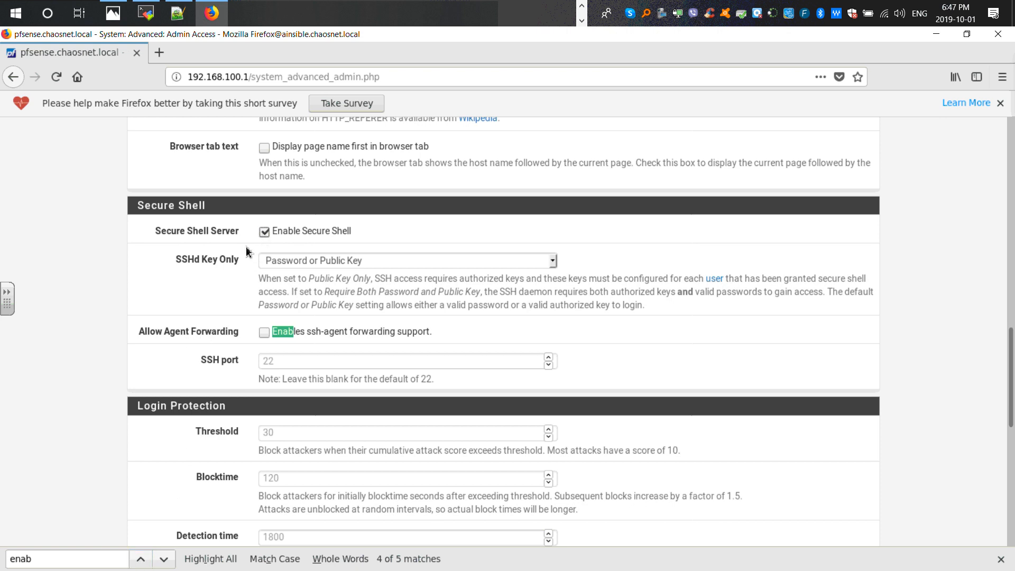
{"action": "left_click", "coordinate": [553, 260]}
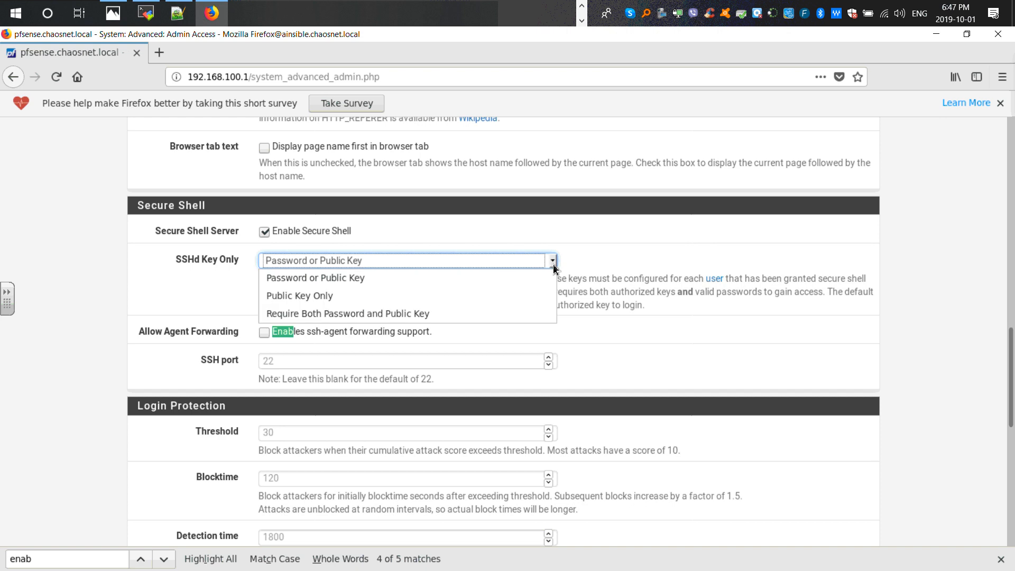
{"action": "left_click", "coordinate": [553, 265]}
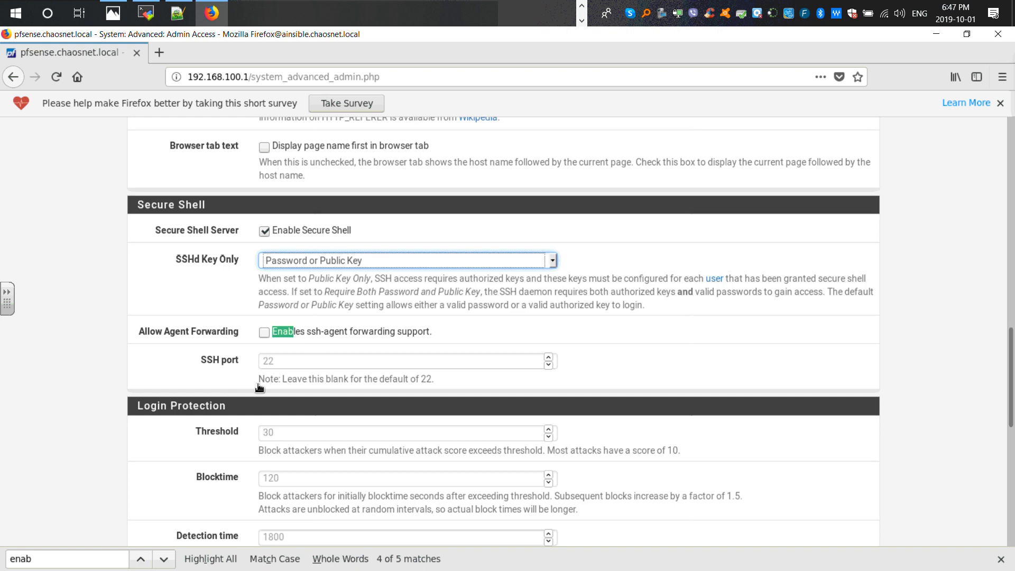
{"action": "scroll", "coordinate": [259, 388], "scroll_direction": "down", "scroll_amount": 8}
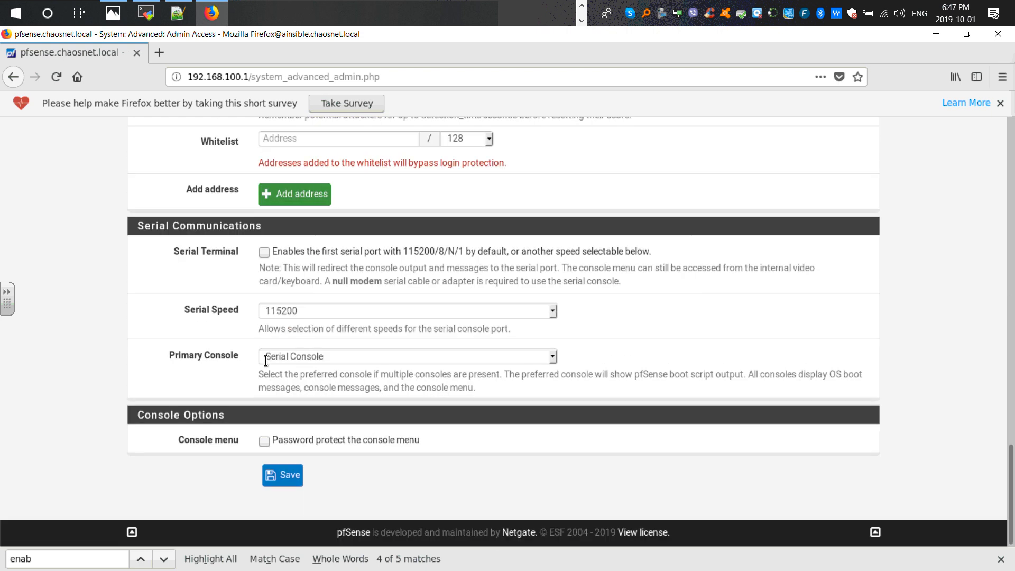
{"action": "left_click", "coordinate": [290, 474]}
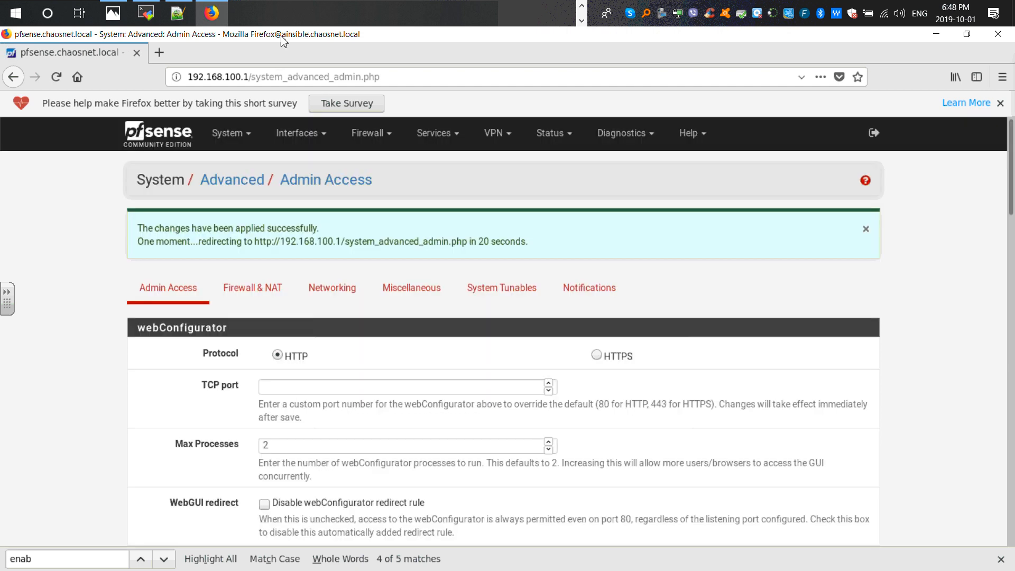
- Close the stopped pfsense_wan session tab in MobaXterm
{"action": "left_click", "coordinate": [146, 13]}
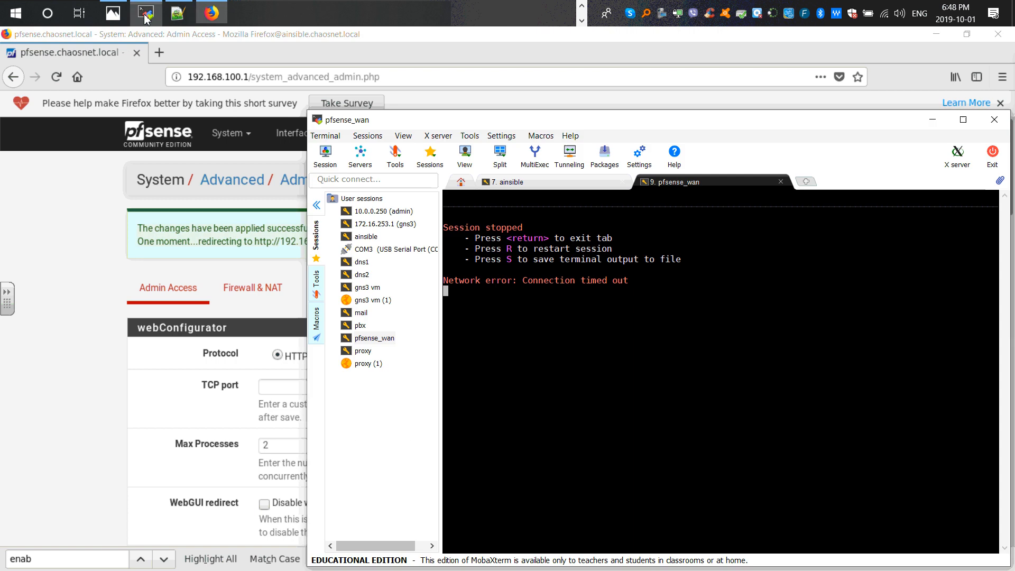
{"action": "double_click", "coordinate": [503, 303]}
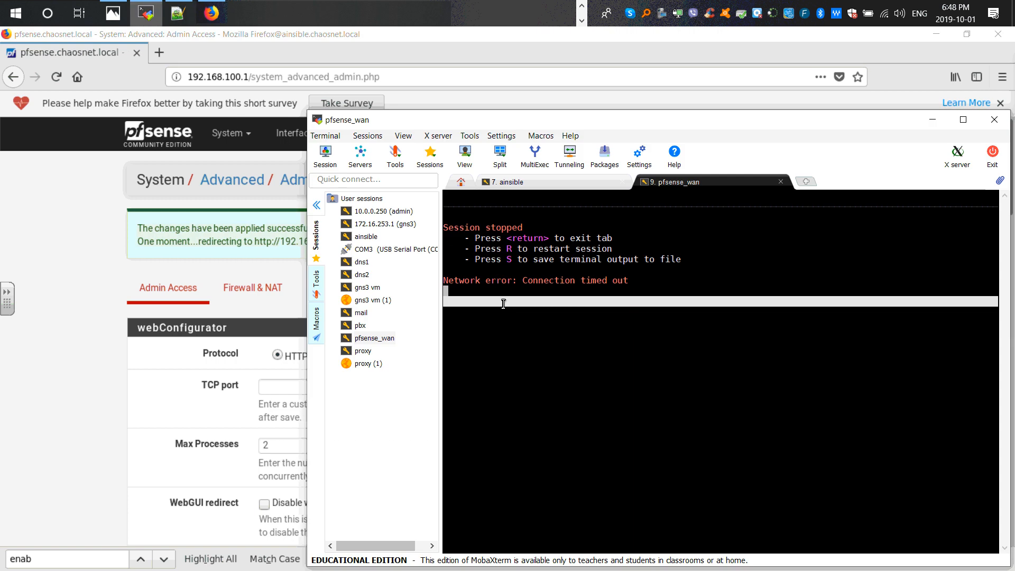
{"action": "key", "text": "Return"}
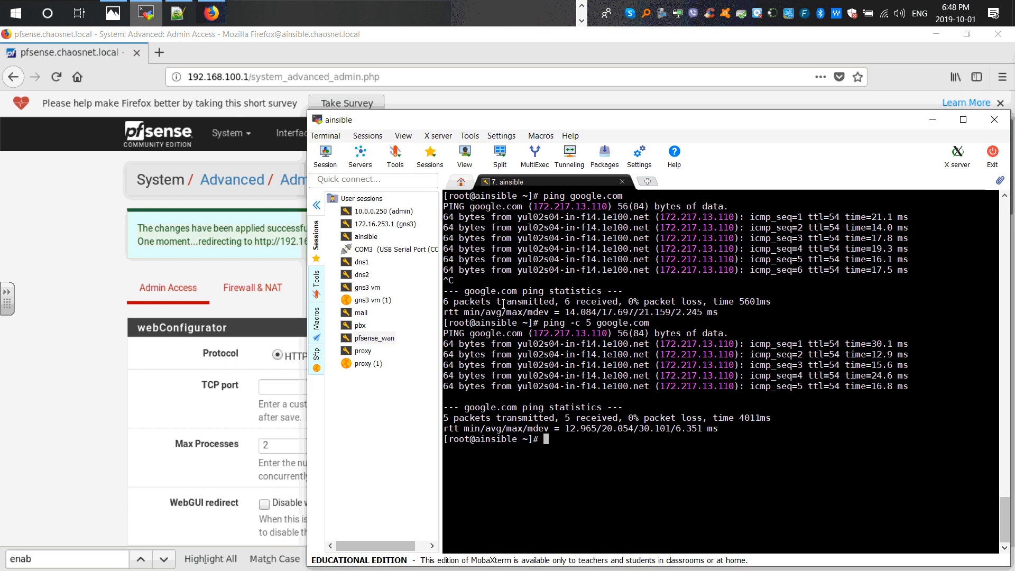
- Review the pfsense_wan session's SSH host, username and port, close the settings, and start the session
{"action": "right_click", "coordinate": [371, 338]}
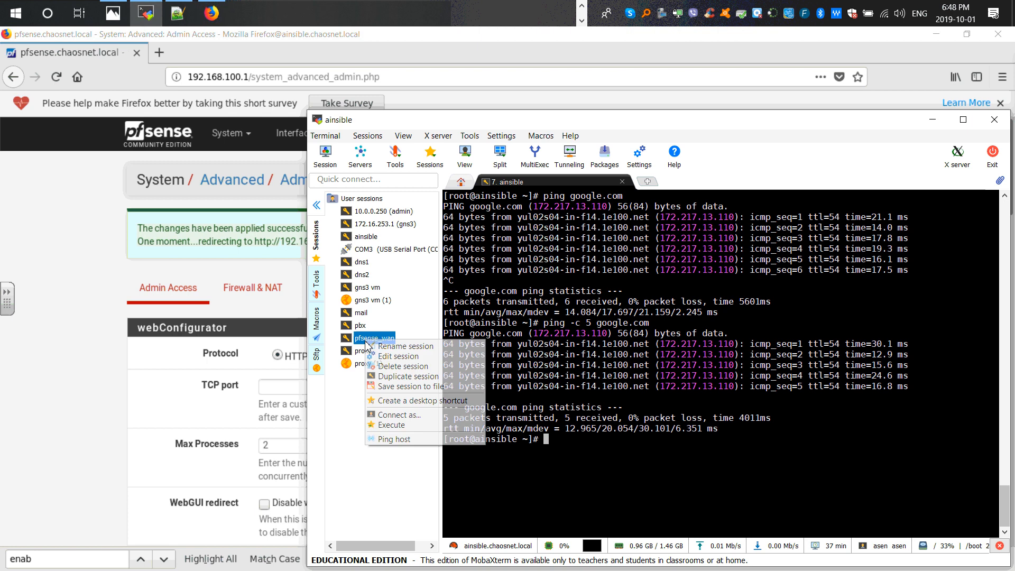
{"action": "left_click", "coordinate": [392, 356]}
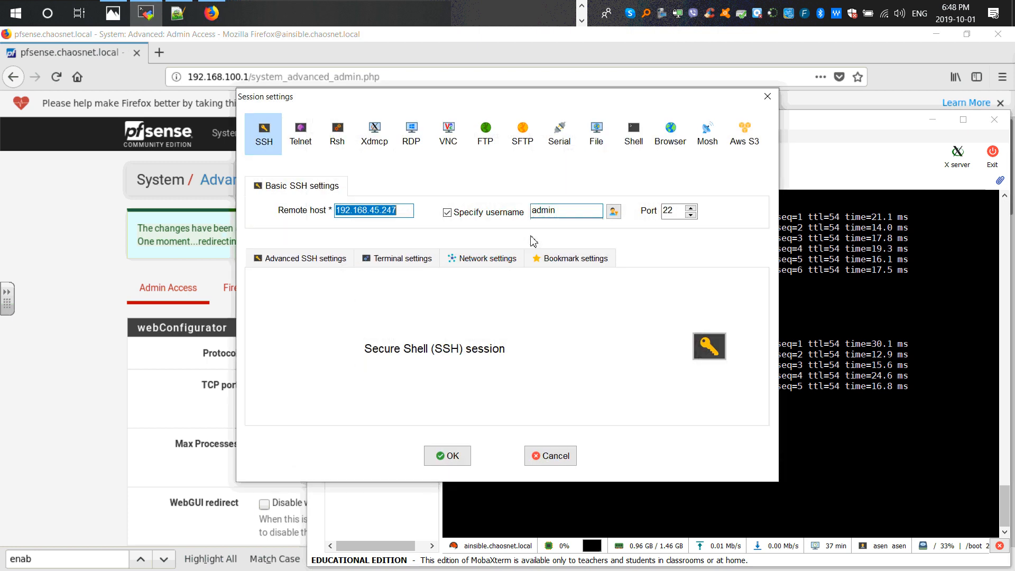
{"action": "left_click_drag", "start_coordinate": [409, 214], "coordinate": [337, 215]}
{"action": "left_click", "coordinate": [768, 96]}
{"action": "double_click", "coordinate": [381, 338]}
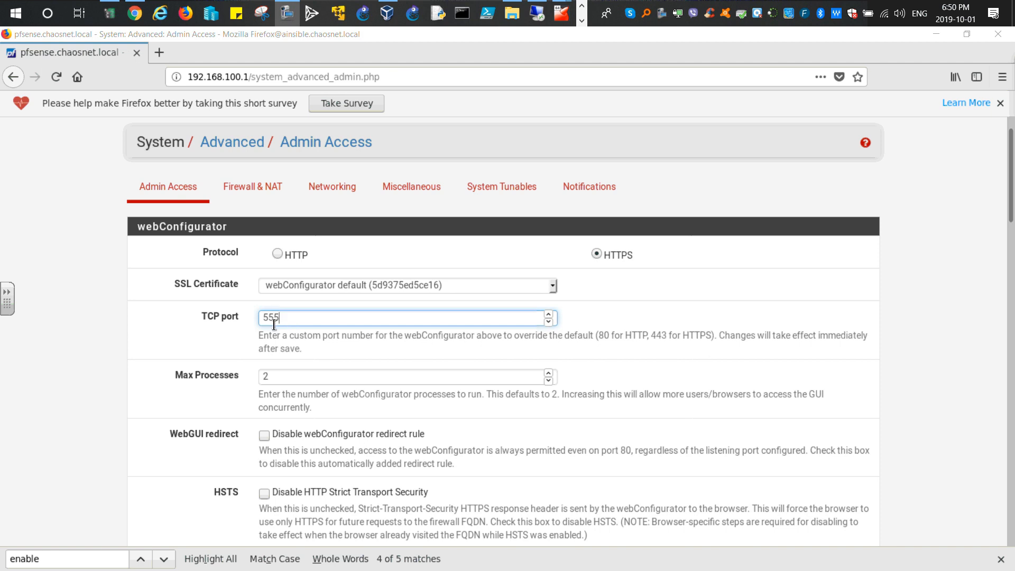
- Open the 00.txt note in the T13 folder to preview its saved commands
{"action": "left_click", "coordinate": [932, 38]}
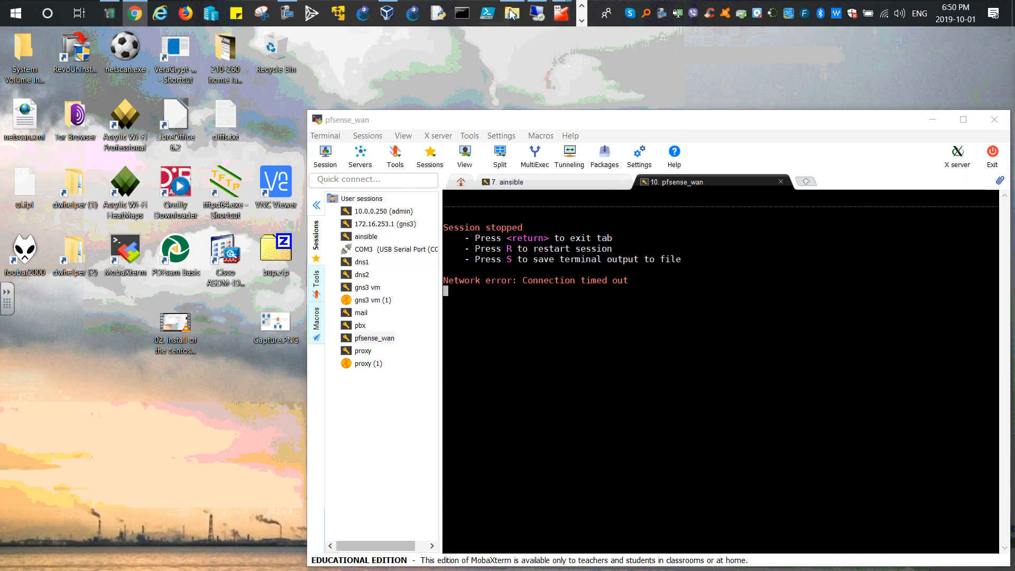
{"action": "left_click", "coordinate": [511, 14]}
{"action": "left_click", "coordinate": [393, 127]}
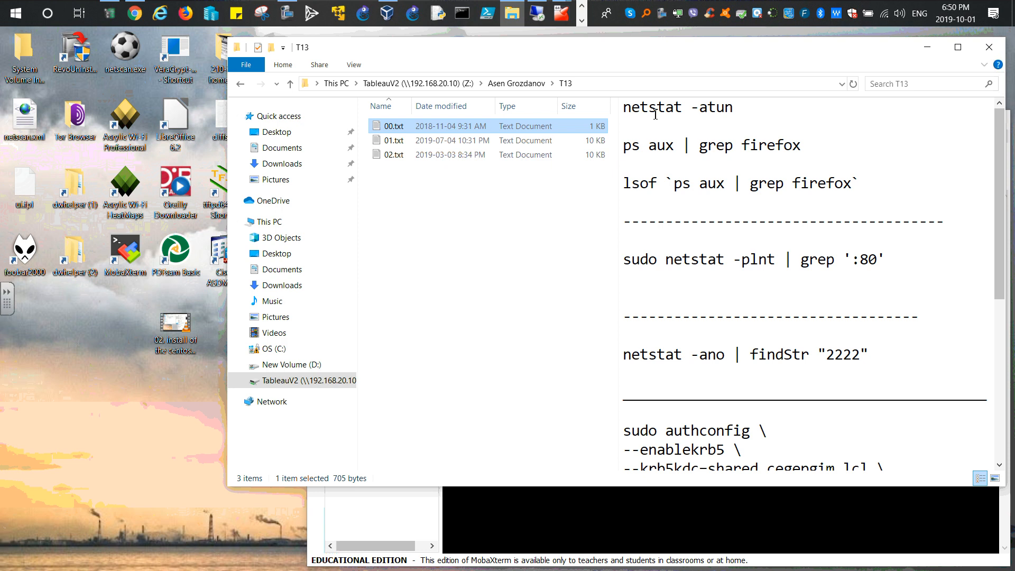
{"action": "left_click", "coordinate": [630, 112]}
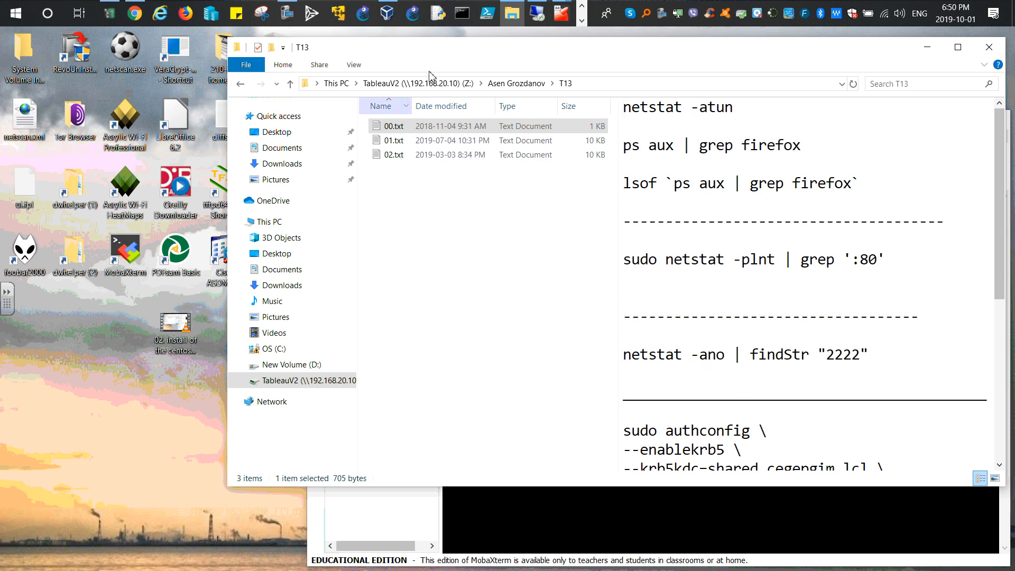
- Open a Command Prompt running as administrator
{"action": "left_click", "coordinate": [458, 25]}
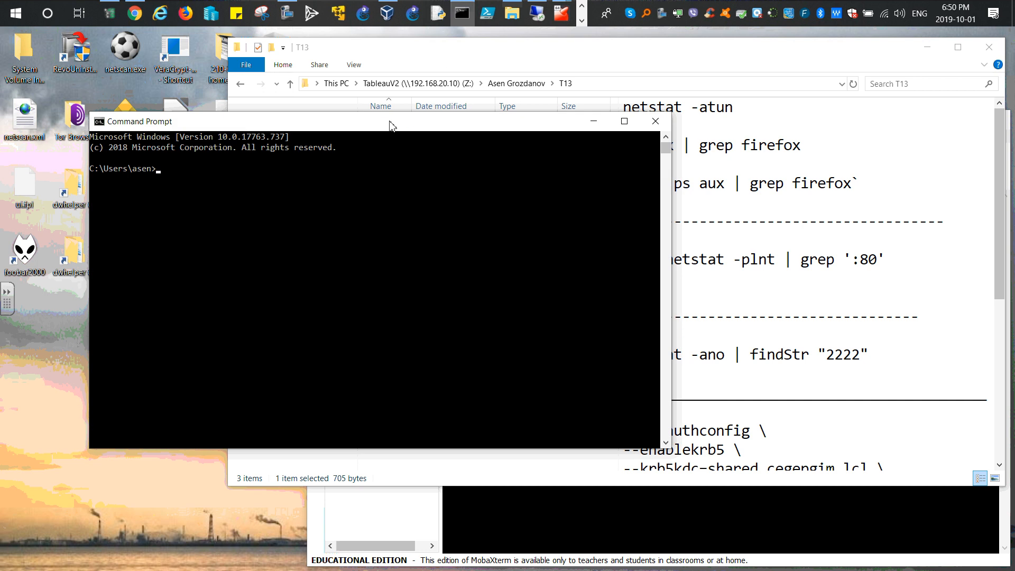
{"action": "left_click", "coordinate": [661, 126]}
{"action": "right_click", "coordinate": [463, 13]}
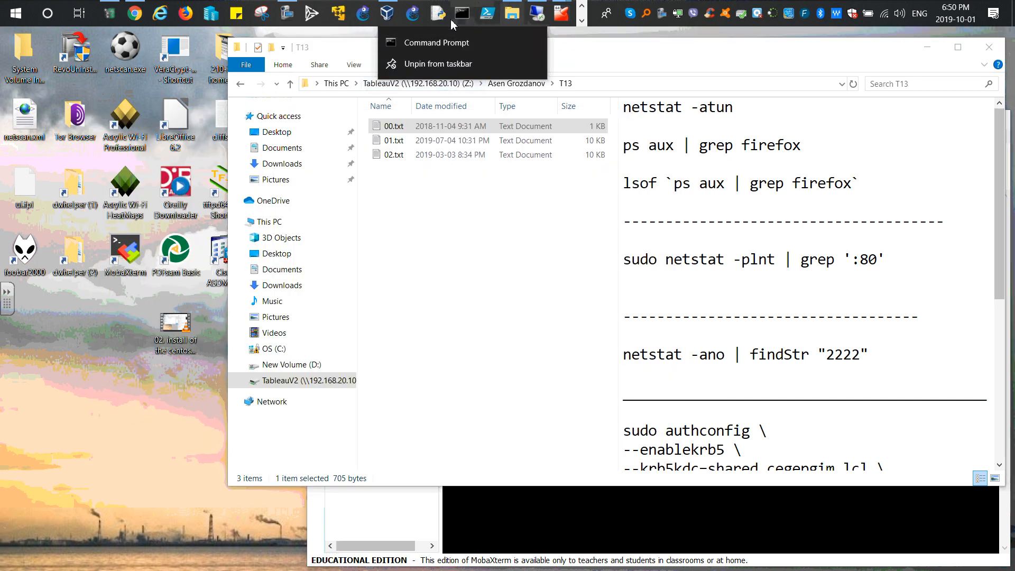
{"action": "left_click", "coordinate": [175, 322]}
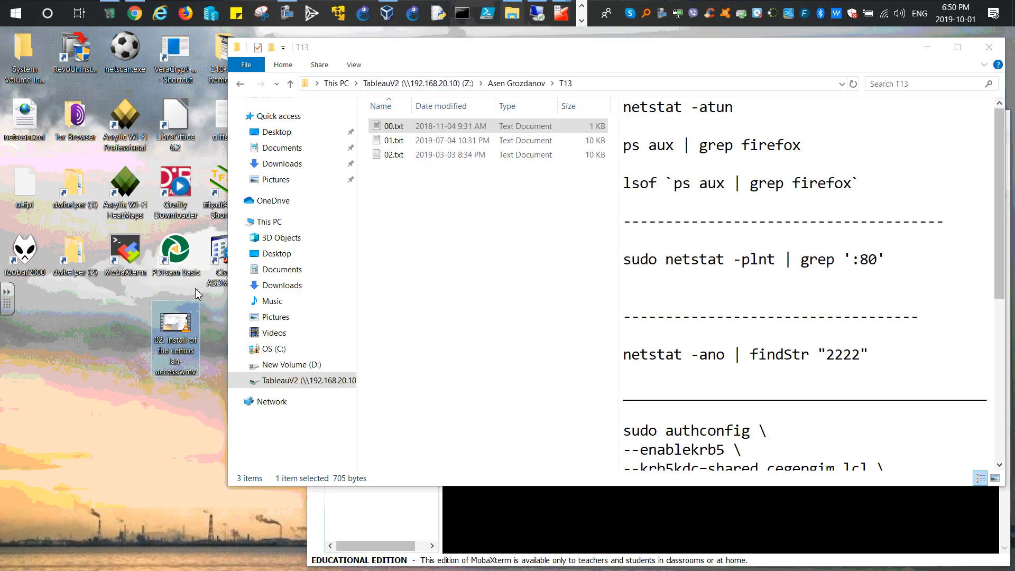
{"action": "left_click", "coordinate": [462, 14]}
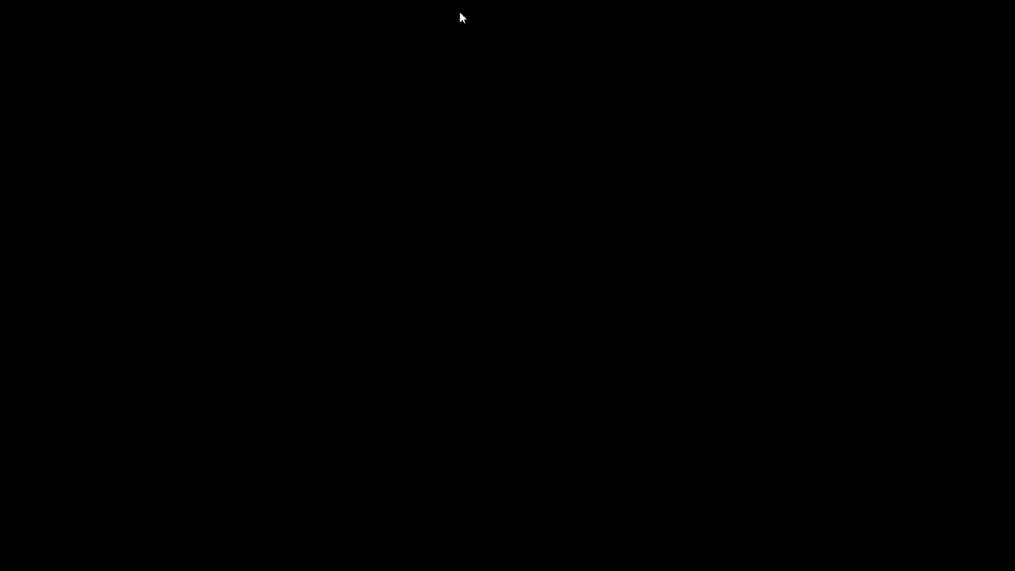
{"action": "left_click", "coordinate": [438, 364]}
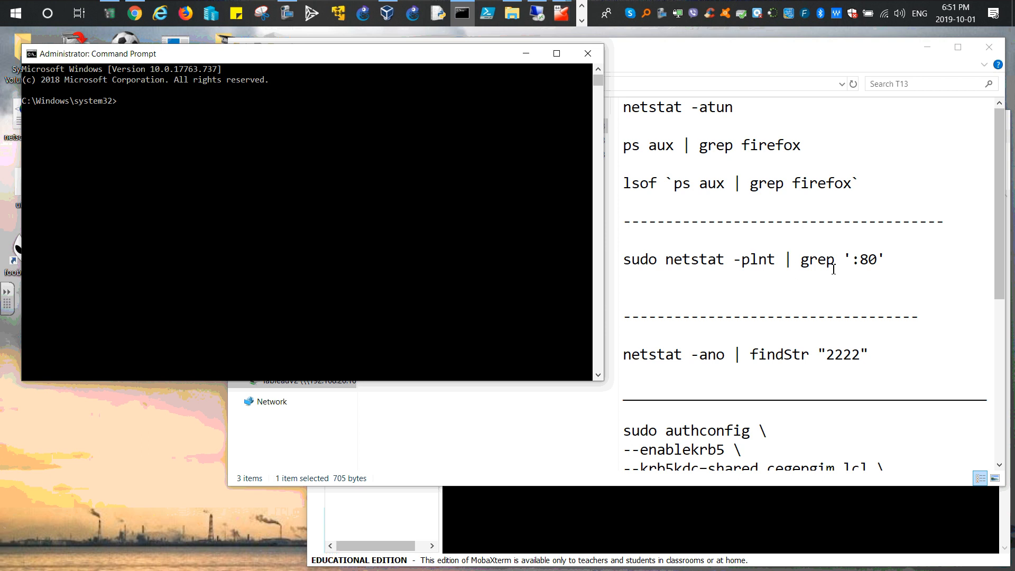
- Copy the netstat -ano | findStr "2222" command from the note and paste it into the Command Prompt
{"action": "left_click", "coordinate": [626, 355]}
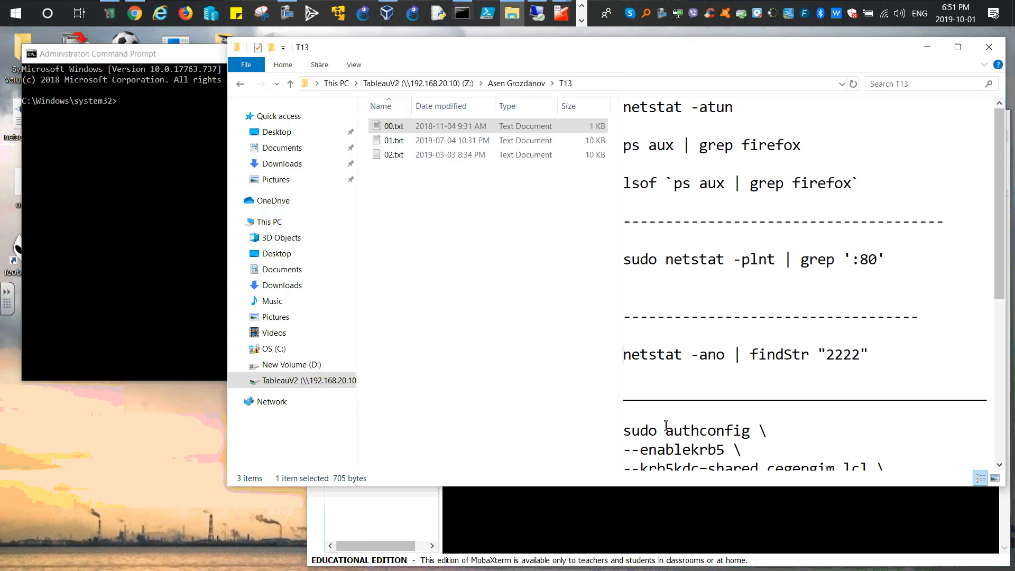
{"action": "key", "text": "shift+Right"}
{"action": "key", "text": "shift+Right"}
{"action": "key", "text": "shift+Right"}
{"action": "key", "text": "shift+Right"}
{"action": "key", "text": "shift+Right"}
{"action": "key", "text": "shift+Right"}
{"action": "key", "text": "shift+Right"}
{"action": "key", "text": "shift+Right"}
{"action": "key", "text": "shift+Right"}
{"action": "key", "text": "shift+Right"}
{"action": "key", "text": "shift+Right"}
{"action": "key", "text": "shift+Right"}
{"action": "key", "text": "shift+Right"}
{"action": "key", "text": "shift+Right"}
{"action": "key", "text": "shift+Right"}
{"action": "key", "text": "shift+Right"}
{"action": "key", "text": "shift+Right"}
{"action": "key", "text": "shift+Right"}
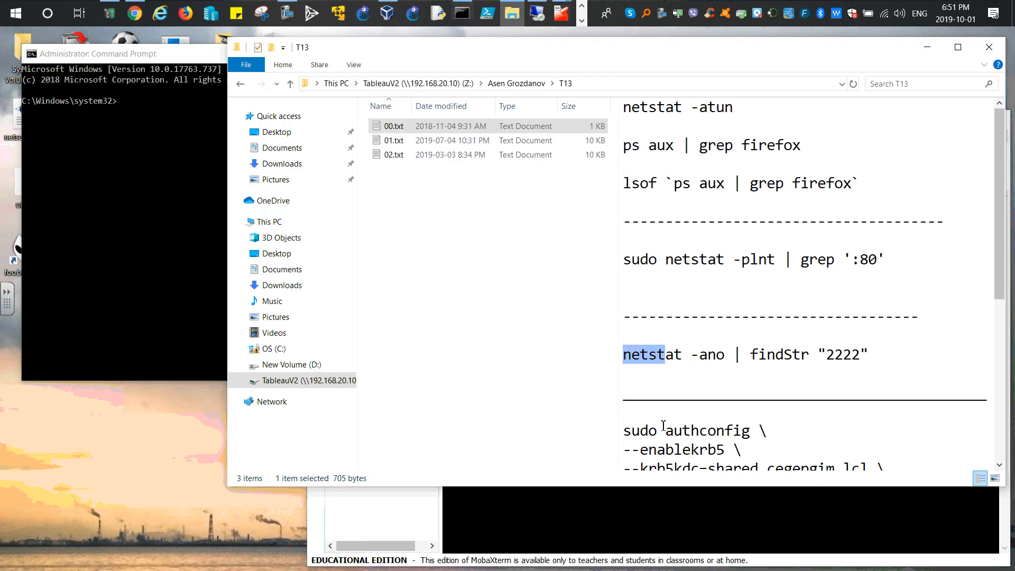
{"action": "key", "text": "shift+Right"}
{"action": "key", "text": "shift+Right"}
{"action": "key", "text": "shift+Right"}
{"action": "key", "text": "shift+Right"}
{"action": "key", "text": "shift+Right"}
{"action": "key", "text": "shift+Right"}
{"action": "key", "text": "shift+Right"}
{"action": "key", "text": "shift+Right"}
{"action": "key", "text": "shift+Right"}
{"action": "key", "text": "shift+Right"}
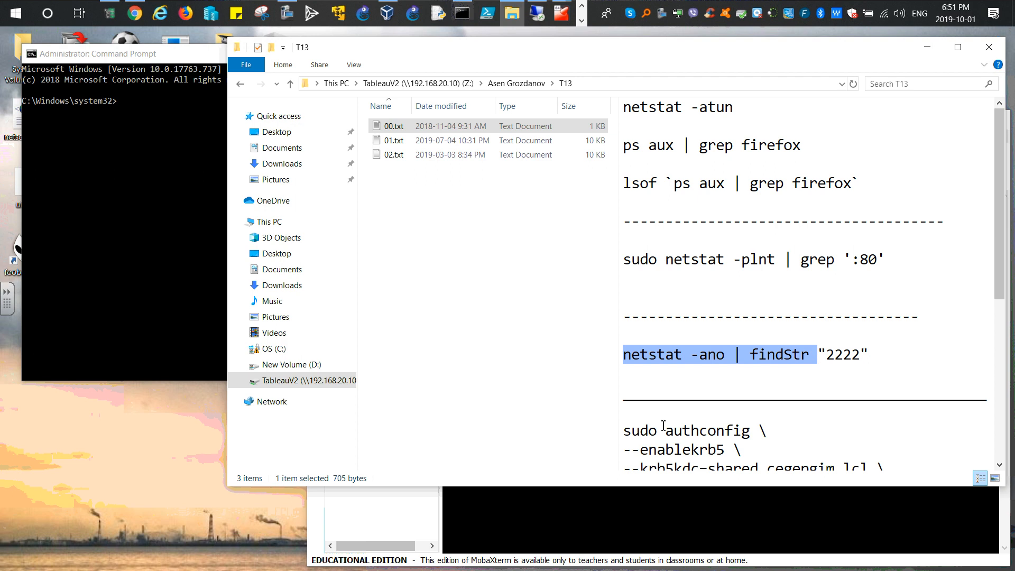
{"action": "key", "text": "shift+Right"}
{"action": "key", "text": "ctrl+c"}
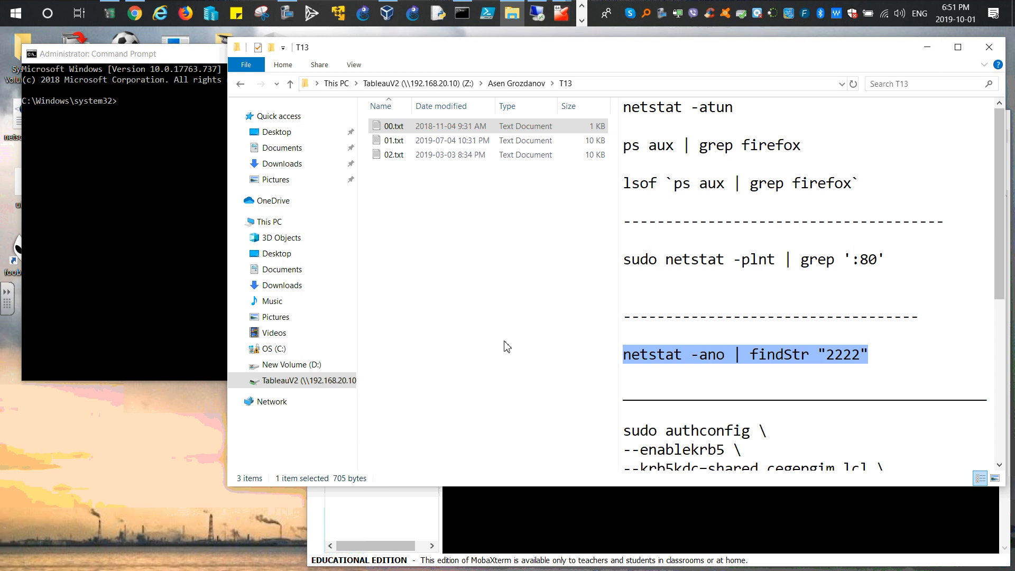
{"action": "right_click", "coordinate": [167, 53]}
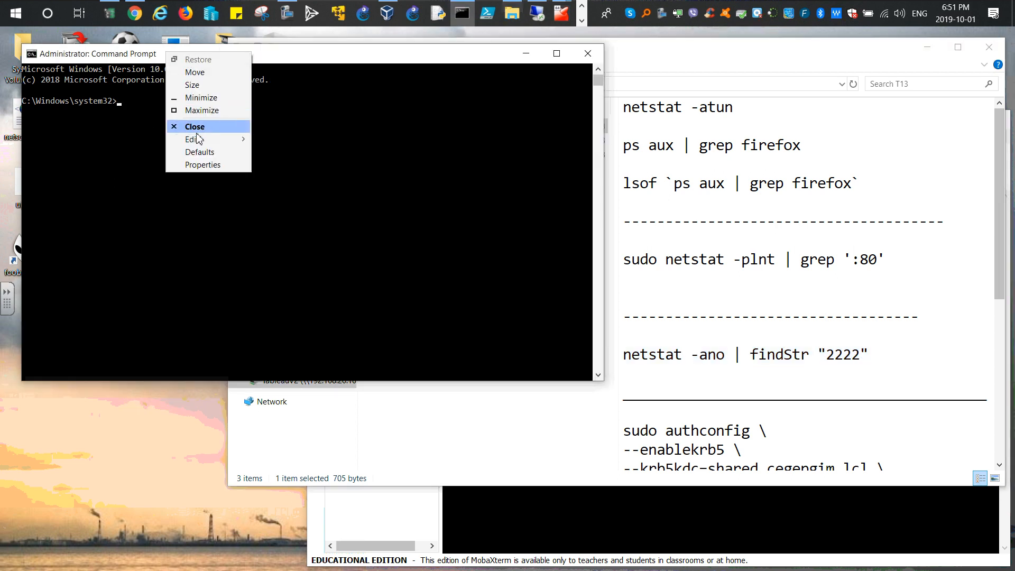
{"action": "mouse_move", "coordinate": [197, 139]}
{"action": "left_click", "coordinate": [273, 164]}
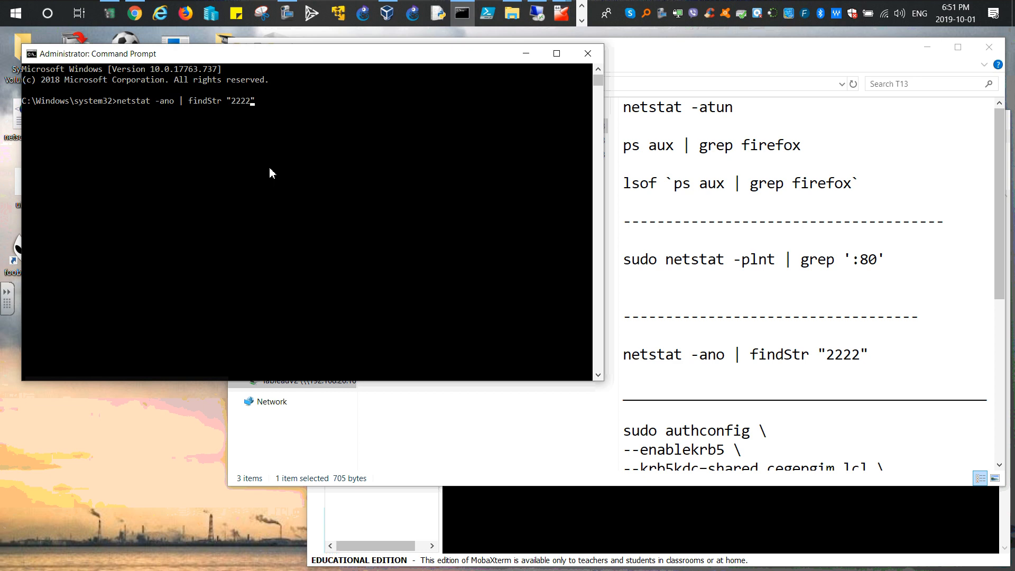
- Change the search string to "555" and run netstat -ano | findStr "555"
{"action": "key", "text": "Left"}
{"action": "key", "text": "BackSpace"}
{"action": "key", "text": "BackSpace"}
{"action": "key", "text": "BackSpace"}
{"action": "key", "text": "BackSpace"}
{"action": "type", "text": "555"}
{"action": "key", "text": "Return"}
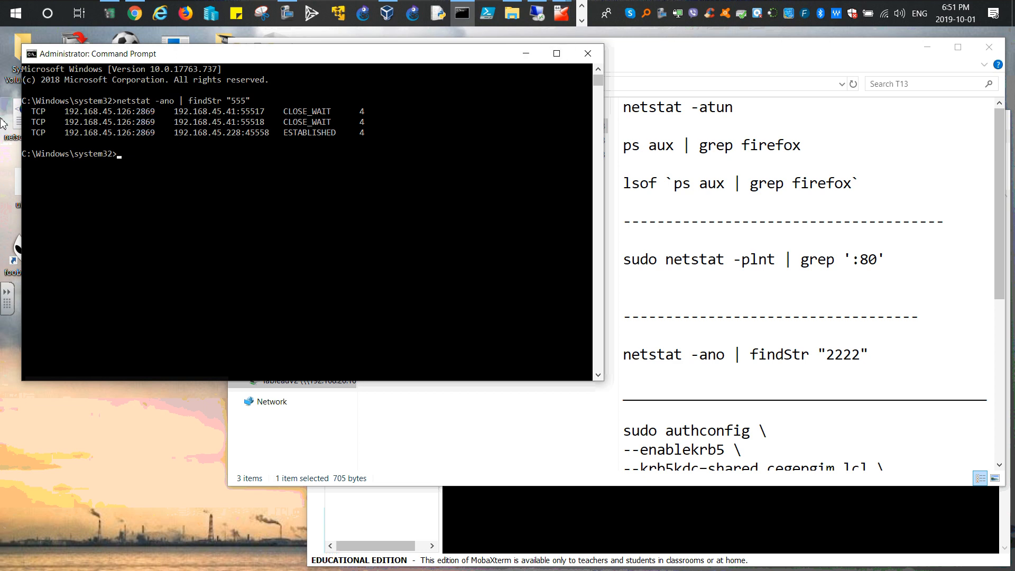
- Switch between the Command Prompt and the pfSense Admin Access page in Firefox to compare ports
{"action": "left_click", "coordinate": [526, 53]}
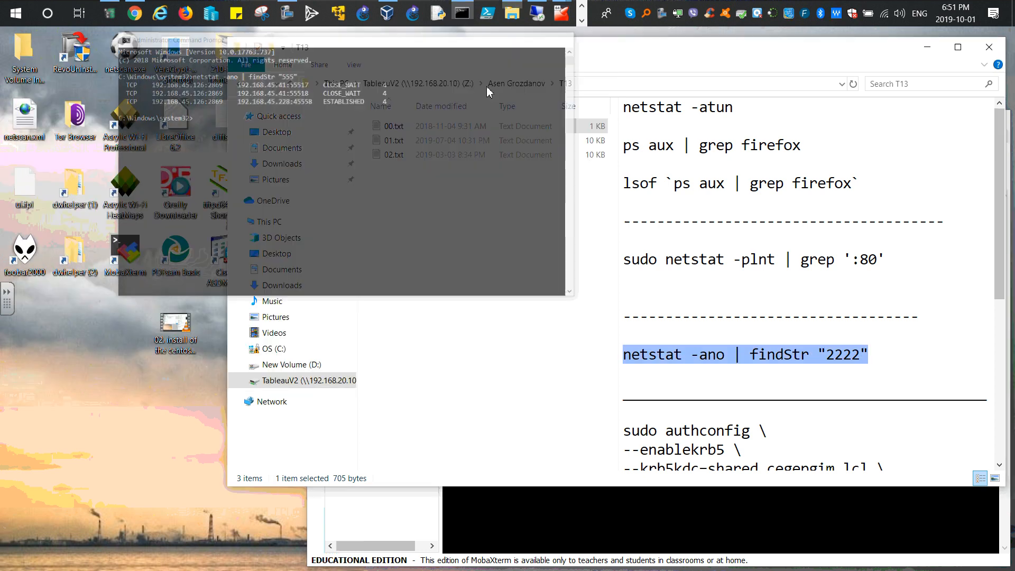
{"action": "left_click", "coordinate": [927, 48]}
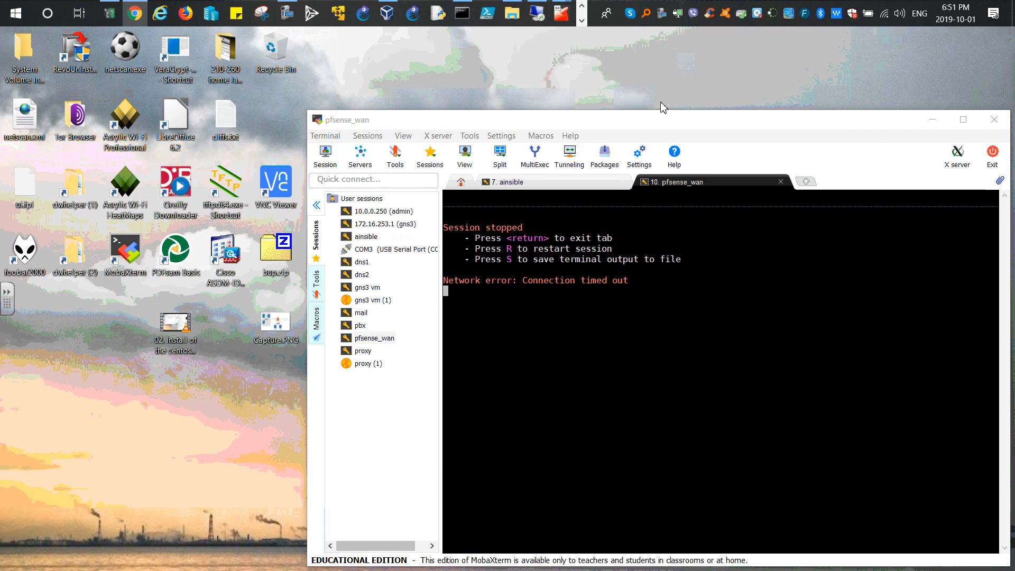
{"action": "left_click", "coordinate": [582, 20]}
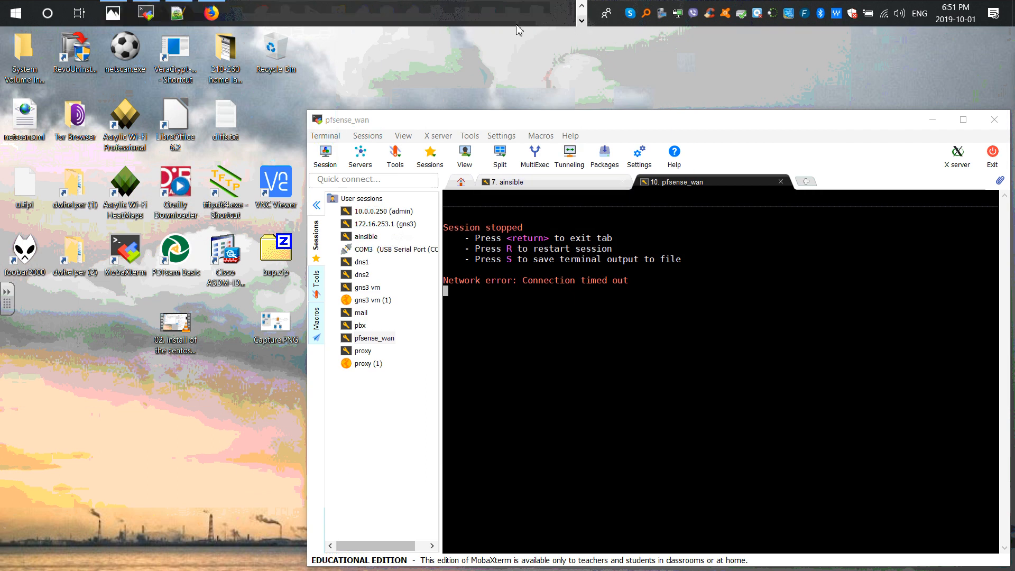
{"action": "left_click", "coordinate": [211, 15]}
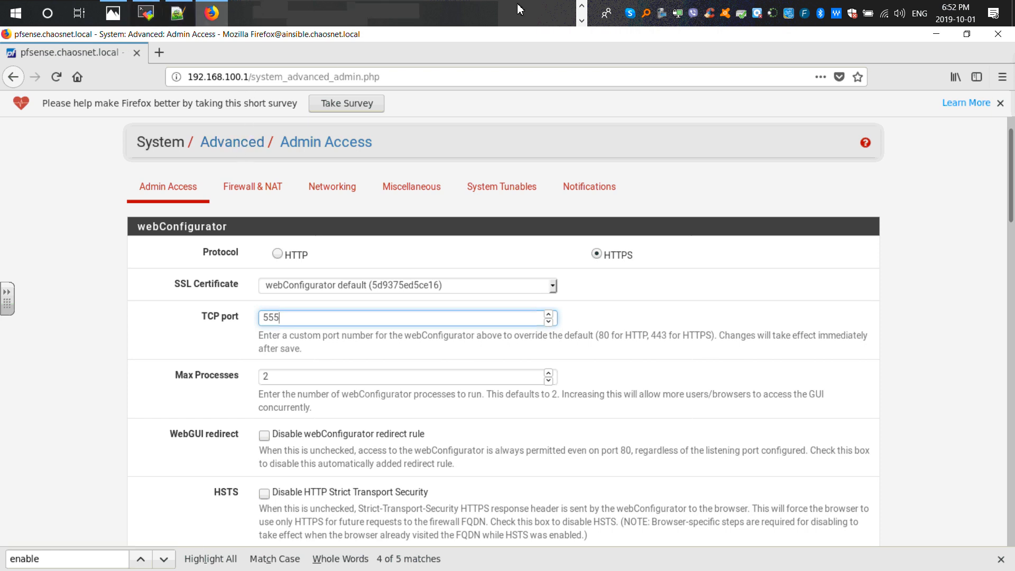
{"action": "left_click", "coordinate": [581, 6]}
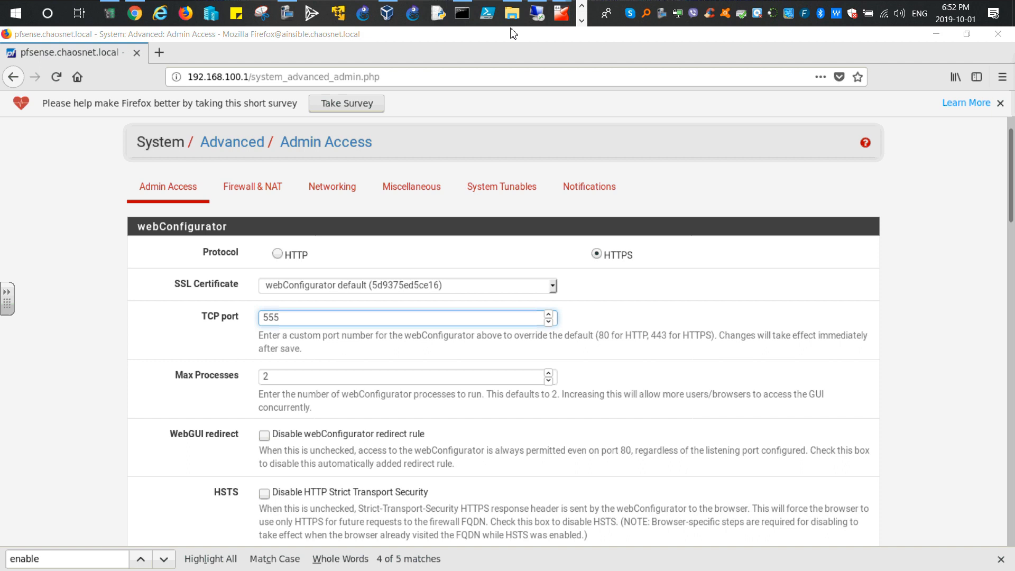
{"action": "left_click", "coordinate": [462, 13]}
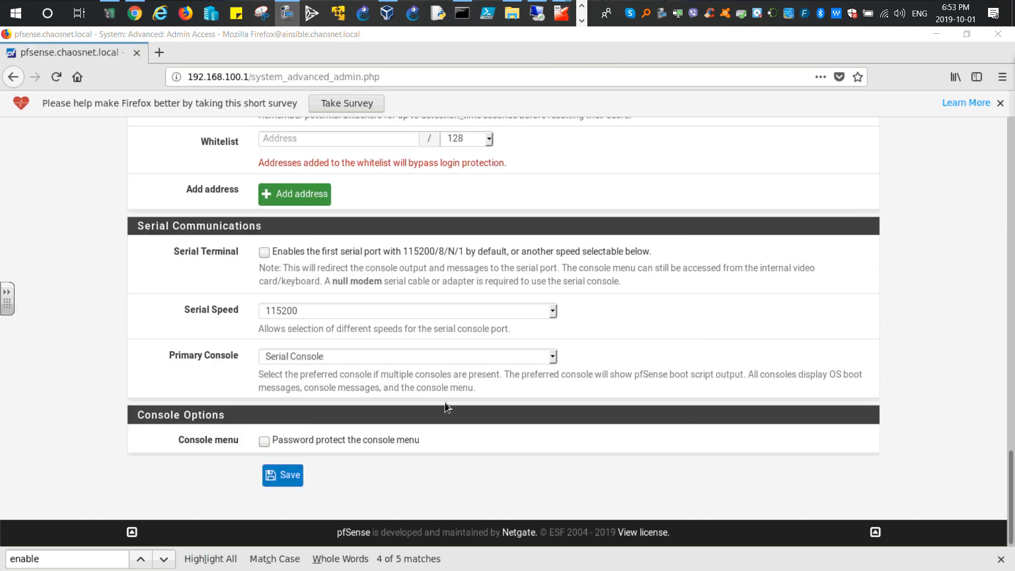
{"action": "left_click", "coordinate": [283, 475]}
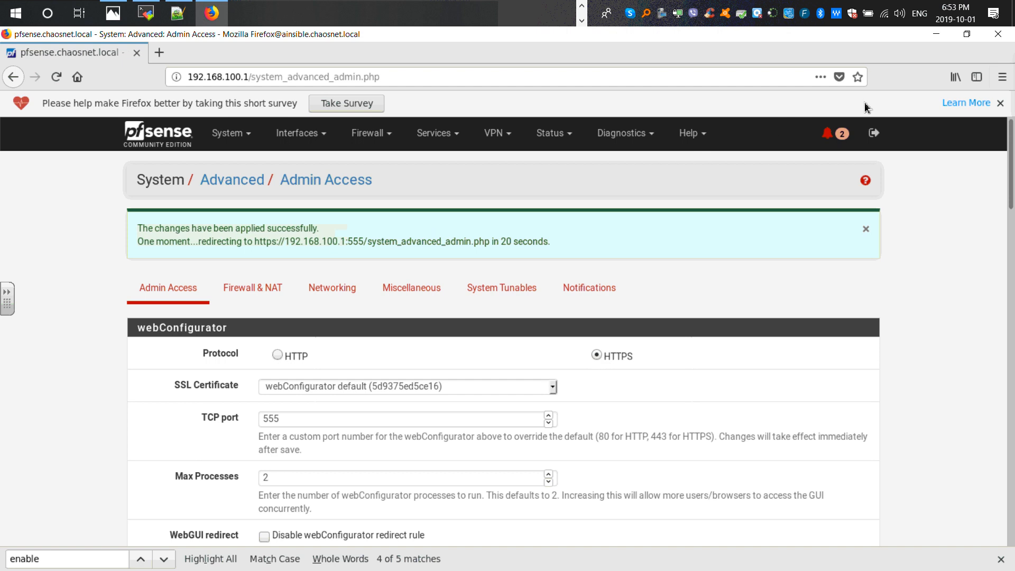
{"action": "left_click", "coordinate": [874, 134]}
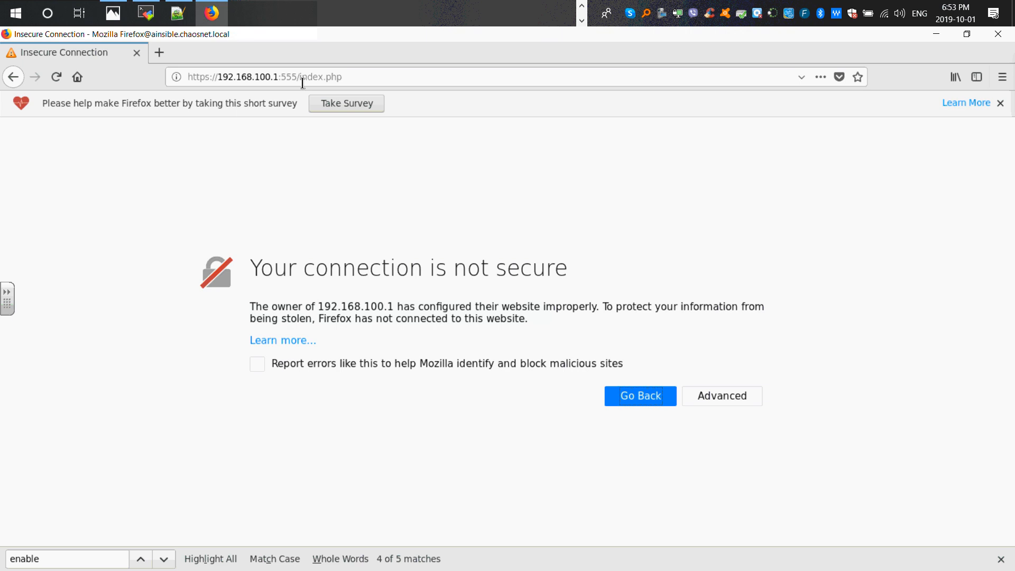
{"action": "left_click", "coordinate": [402, 80]}
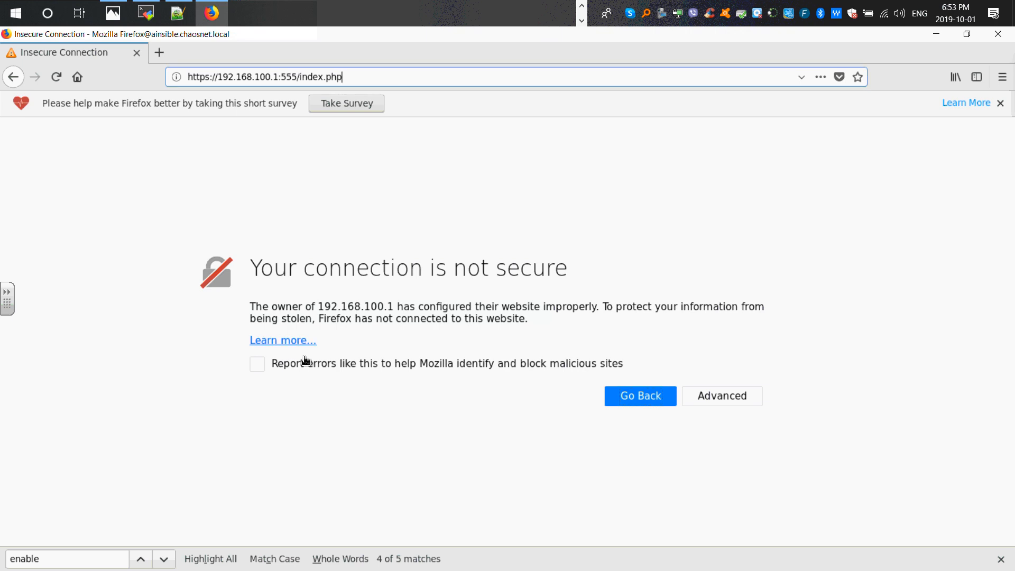
{"action": "left_click", "coordinate": [718, 400]}
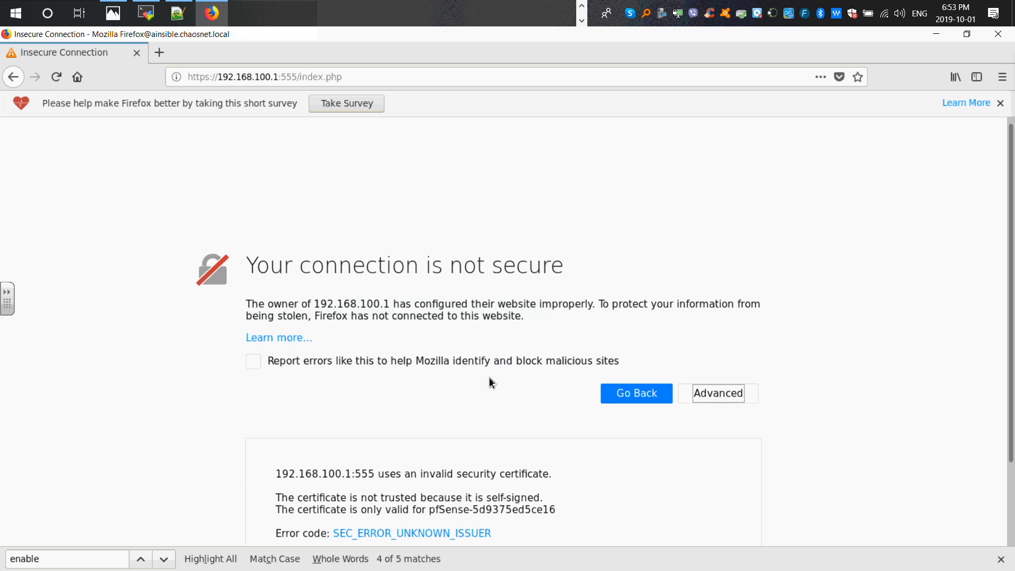
{"action": "scroll", "coordinate": [490, 376], "scroll_direction": "down", "scroll_amount": 3}
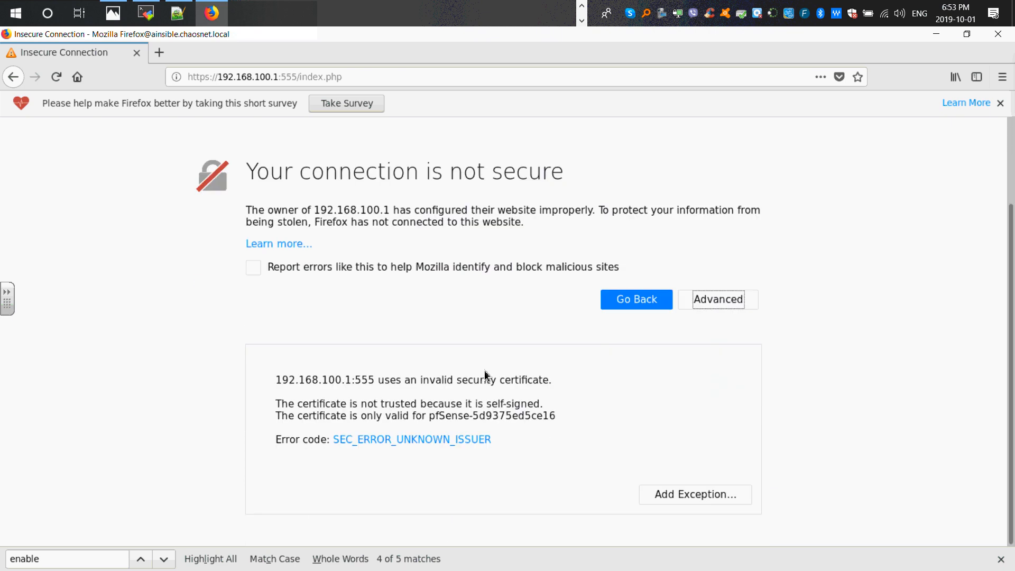
{"action": "left_click", "coordinate": [679, 497]}
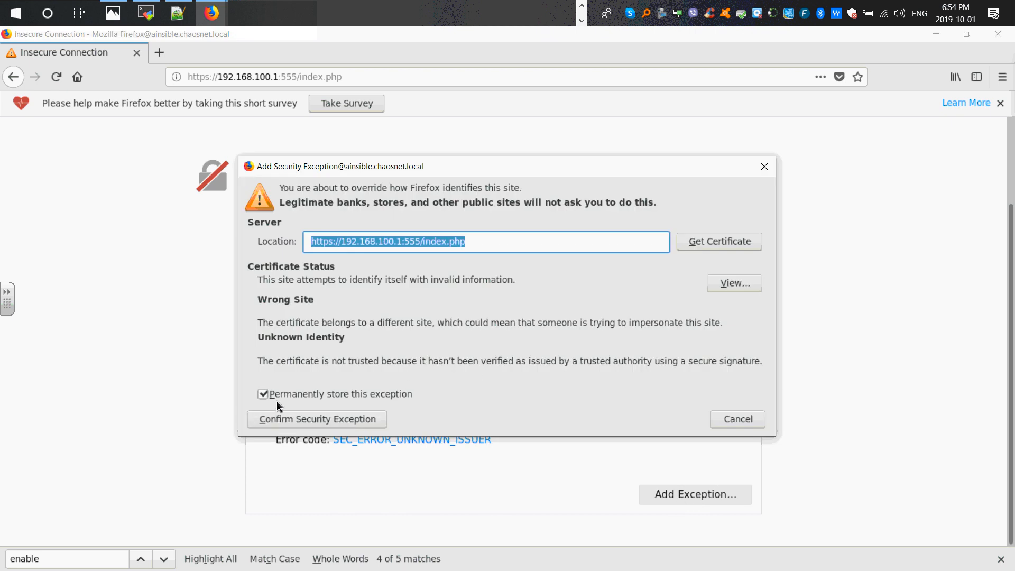
{"action": "left_click", "coordinate": [332, 421]}
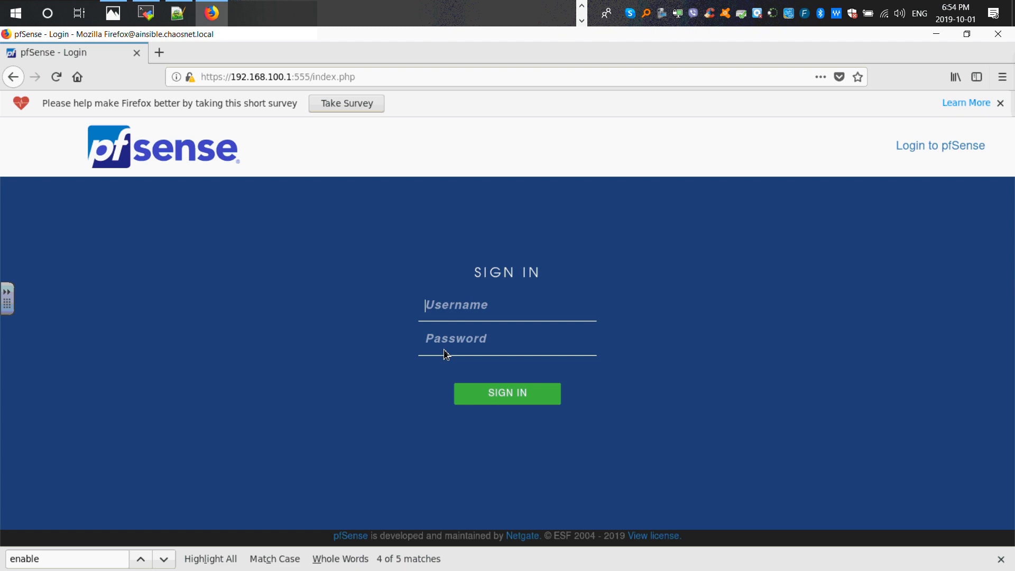
- Sign in to pfSense as admin with the account password, declining to save the login
{"action": "left_click", "coordinate": [453, 320]}
{"action": "left_click", "coordinate": [447, 329]}
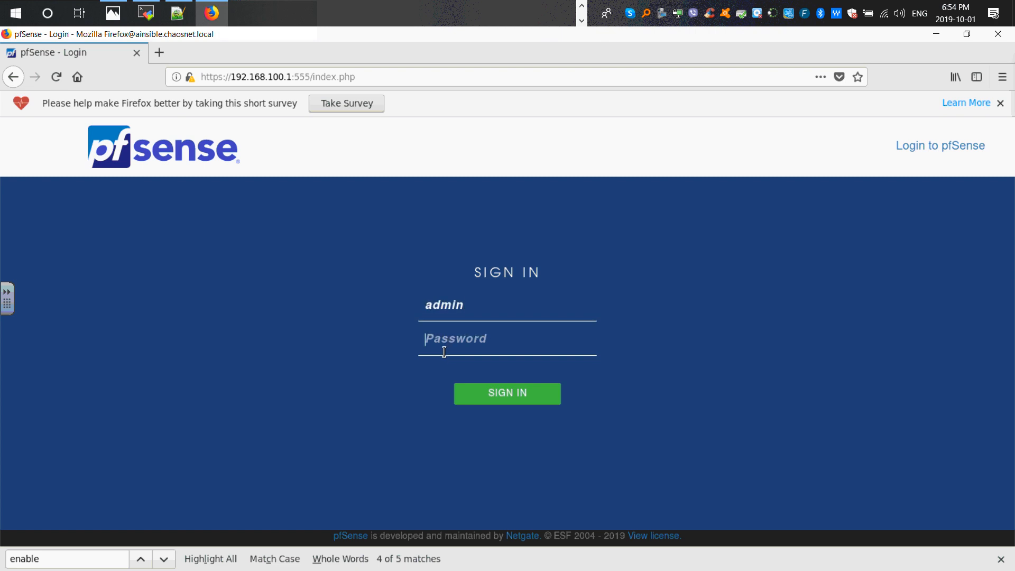
{"action": "left_click", "coordinate": [444, 348]}
{"action": "type", "text": "********"}
{"action": "left_click", "coordinate": [537, 394]}
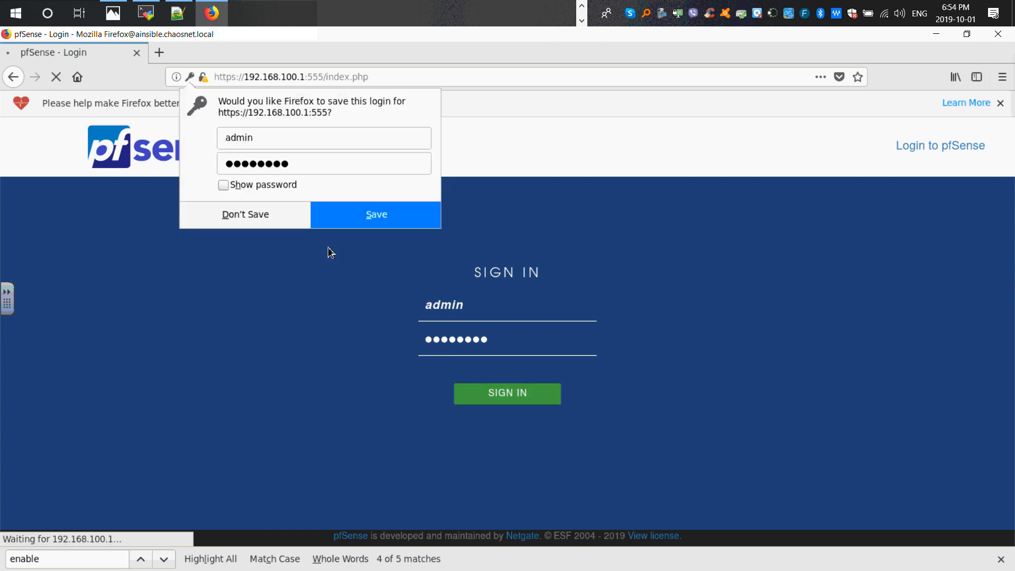
{"action": "left_click", "coordinate": [351, 218]}
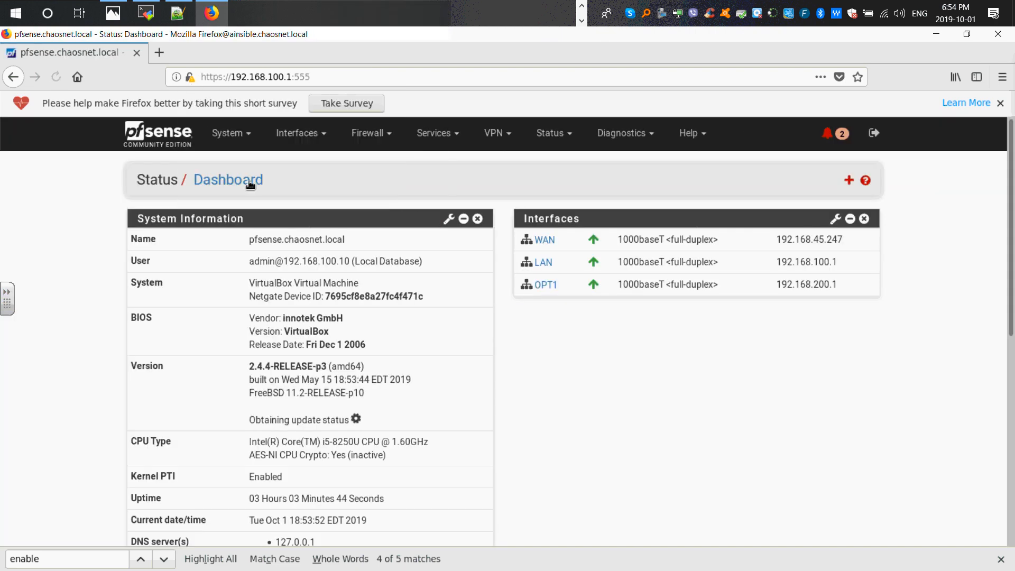
- Restart the stopped pfsense_wan SSH session in MobaXterm
{"action": "left_click", "coordinate": [315, 79]}
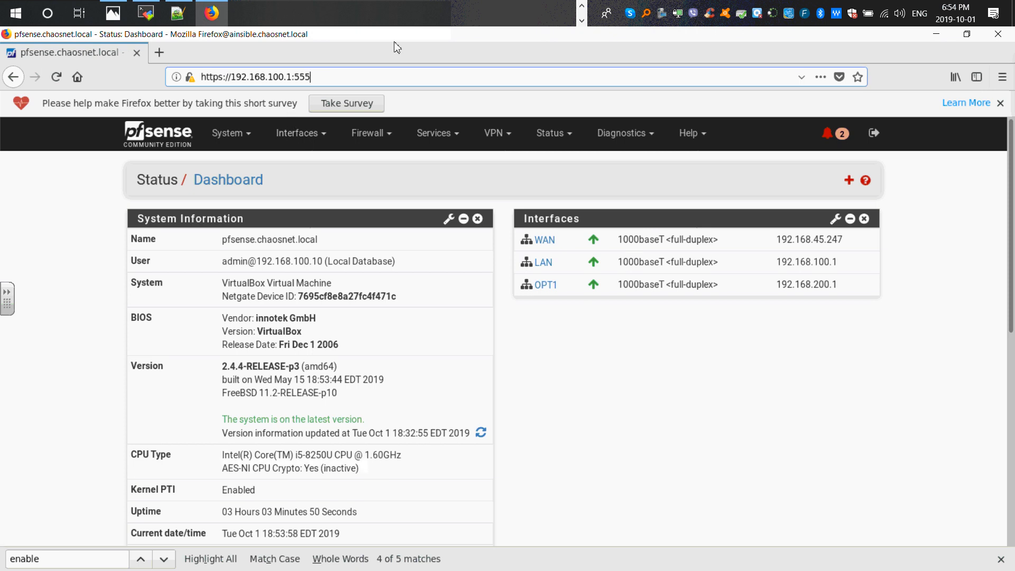
{"action": "left_click", "coordinate": [147, 18]}
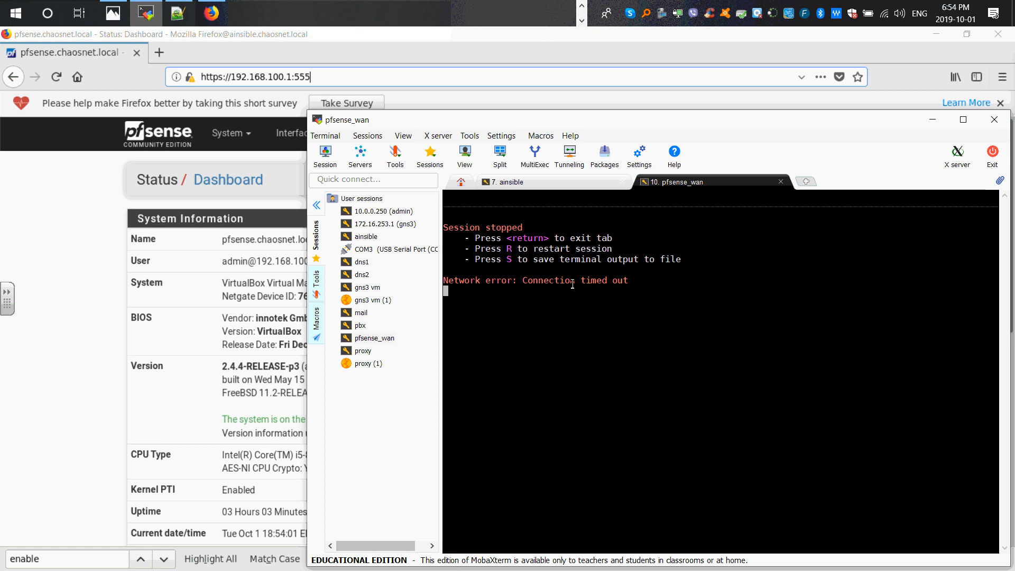
{"action": "key", "text": "r"}
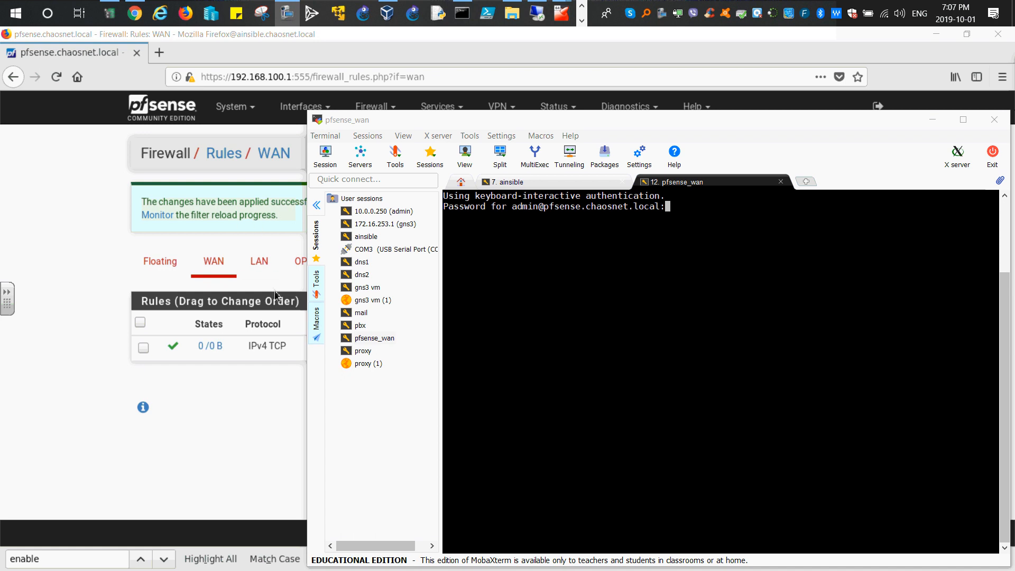
- Open the Advanced Admin Access settings and set the webGUI TCP port to 555
{"action": "left_click", "coordinate": [78, 267]}
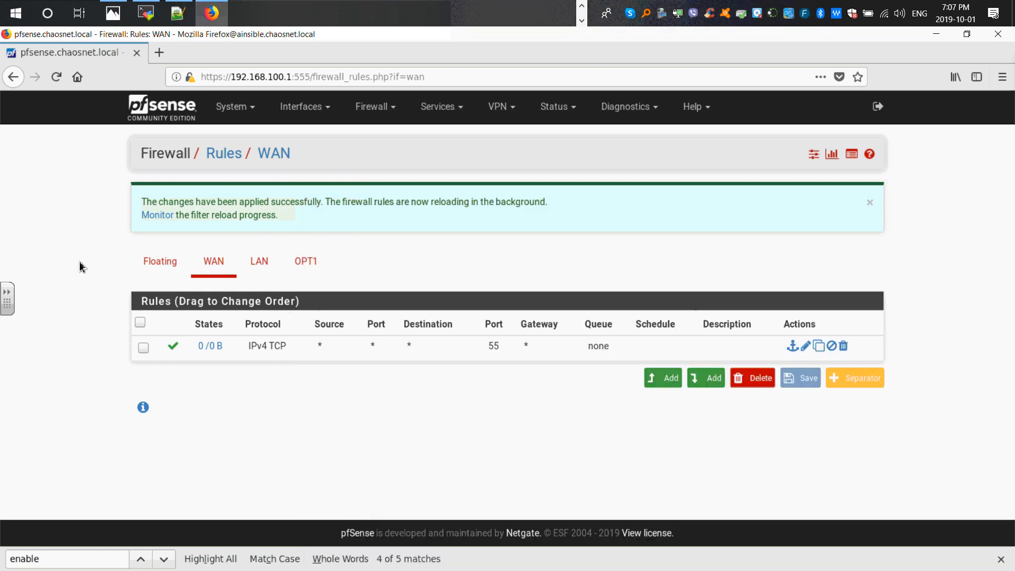
{"action": "left_click", "coordinate": [250, 108]}
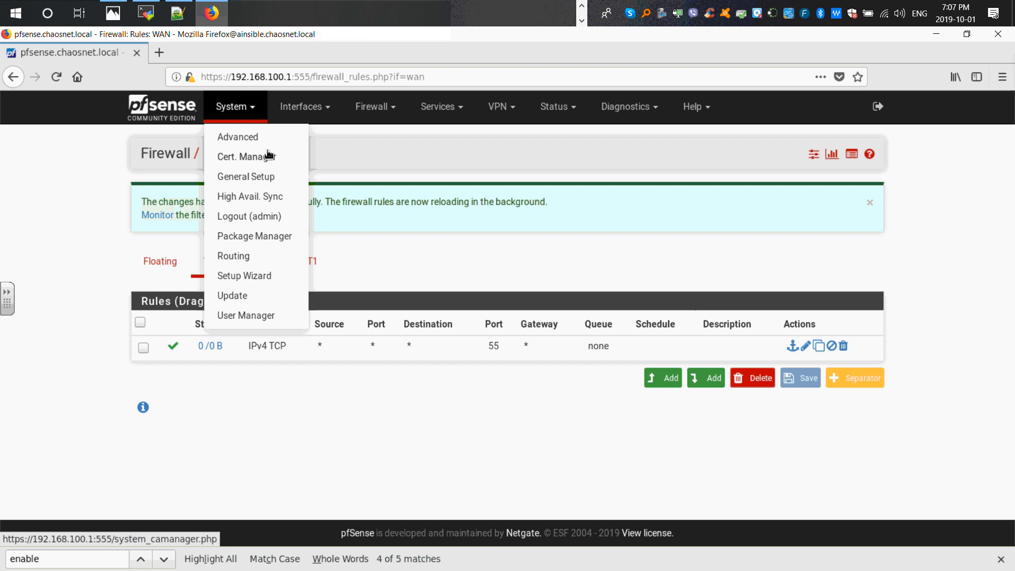
{"action": "left_click", "coordinate": [242, 138]}
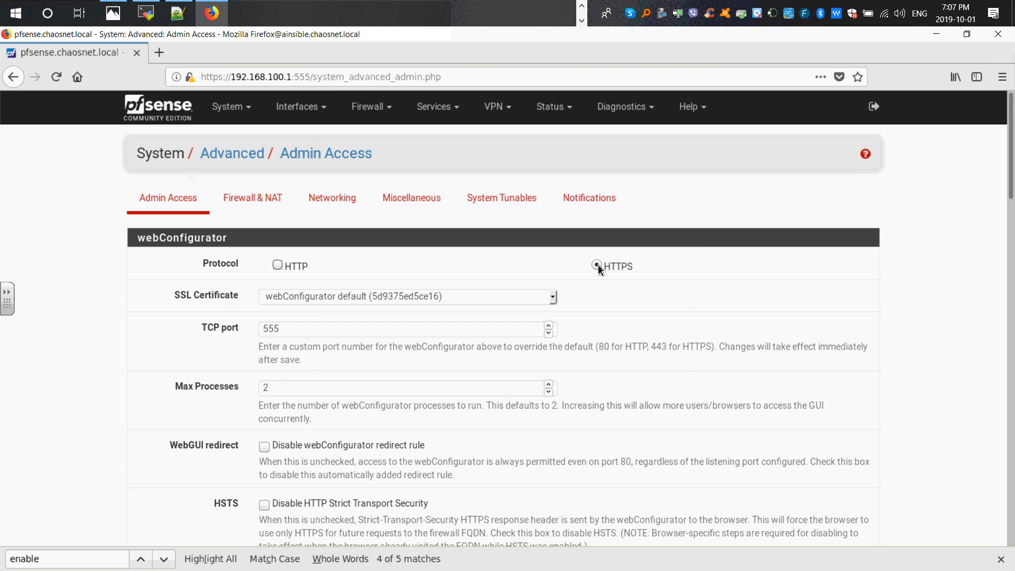
{"action": "double_click", "coordinate": [262, 329]}
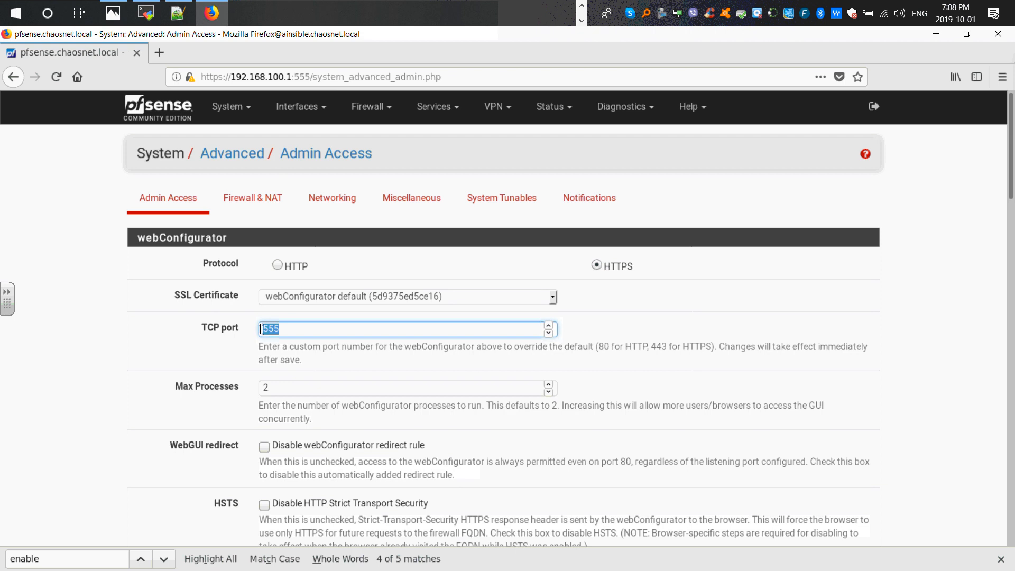
{"action": "type", "text": "551"}
{"action": "key", "text": "BackSpace"}
{"action": "type", "text": "5"}
- Disable ssh-agent forwarding support in the Secure Shell settings
{"action": "left_click", "coordinate": [75, 337]}
{"action": "scroll", "coordinate": [74, 338], "scroll_direction": "down", "scroll_amount": 4}
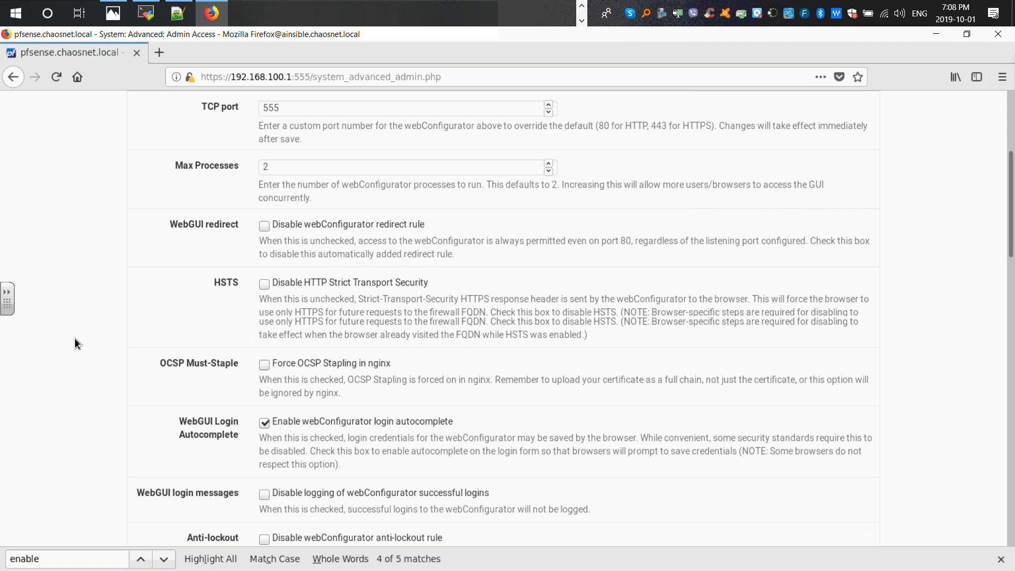
{"action": "scroll", "coordinate": [75, 339], "scroll_direction": "down", "scroll_amount": 2}
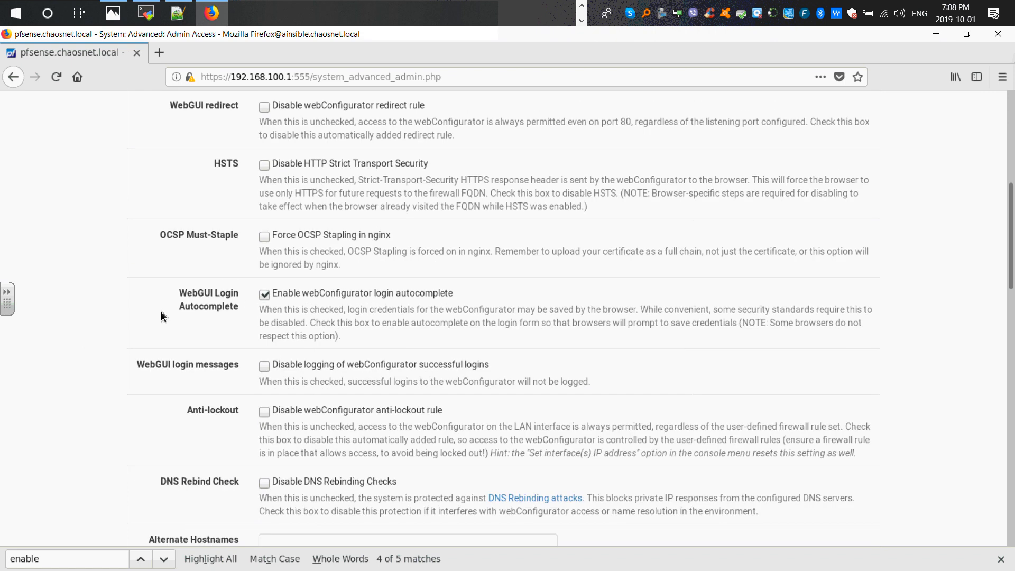
{"action": "scroll", "coordinate": [146, 313], "scroll_direction": "down", "scroll_amount": 4}
{"action": "scroll", "coordinate": [146, 315], "scroll_direction": "down", "scroll_amount": 3}
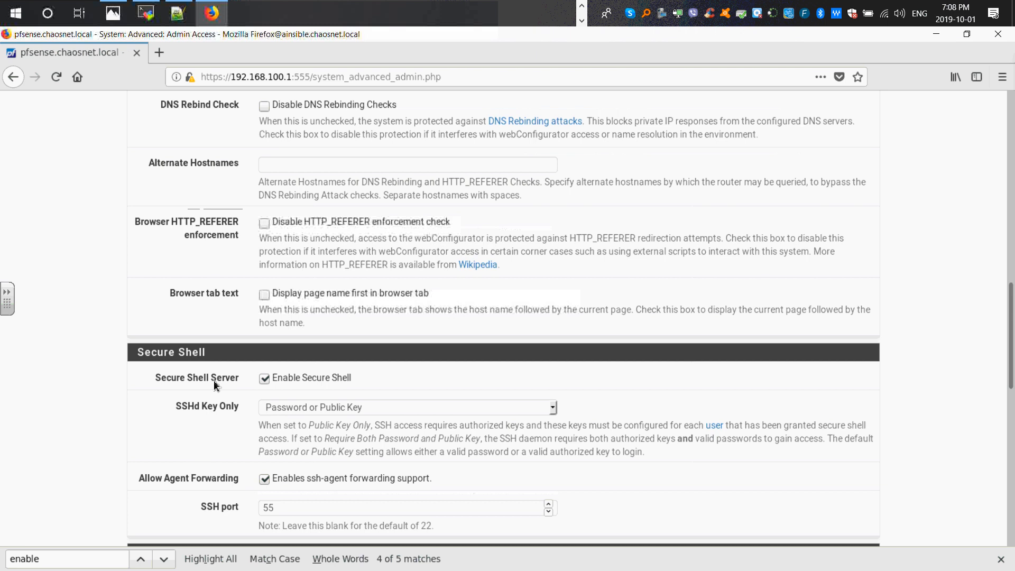
{"action": "scroll", "coordinate": [312, 424], "scroll_direction": "down", "scroll_amount": 1}
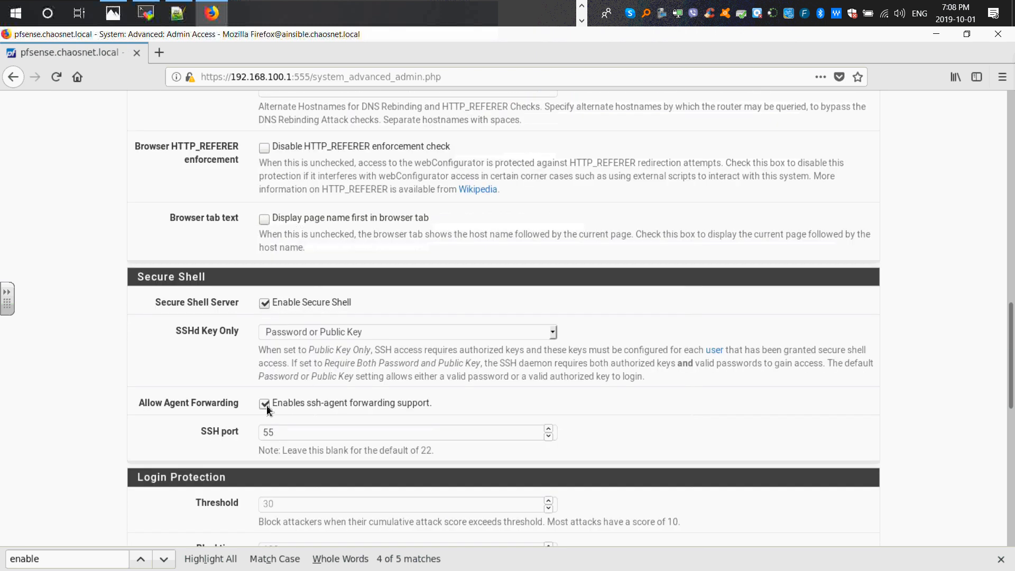
{"action": "left_click", "coordinate": [266, 405]}
{"action": "scroll", "coordinate": [272, 438], "scroll_direction": "down", "scroll_amount": 4}
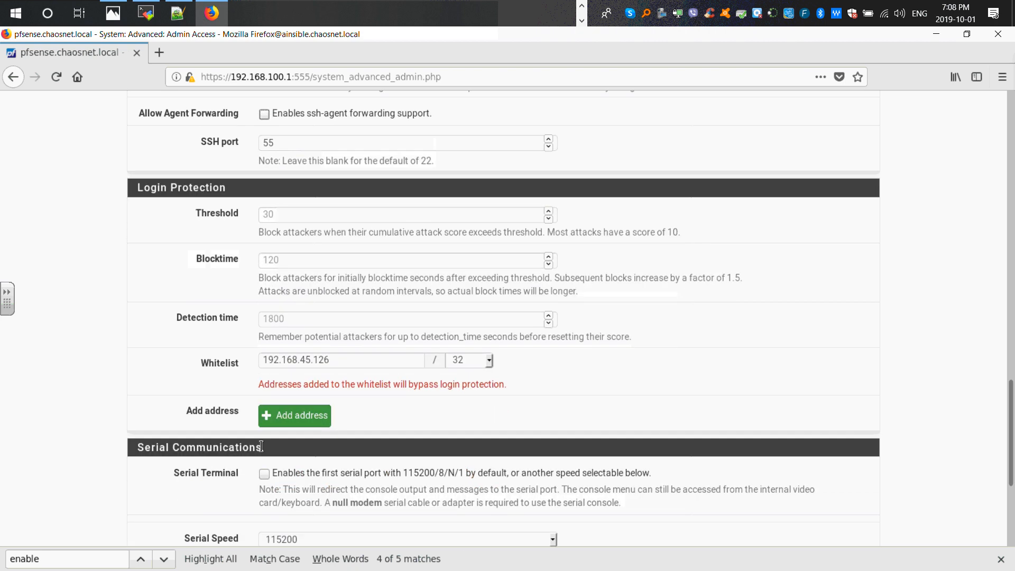
- Save the Admin Access settings with the new webGUI and SSH ports
{"action": "scroll", "coordinate": [261, 447], "scroll_direction": "down", "scroll_amount": 2}
{"action": "scroll", "coordinate": [259, 448], "scroll_direction": "down", "scroll_amount": 1}
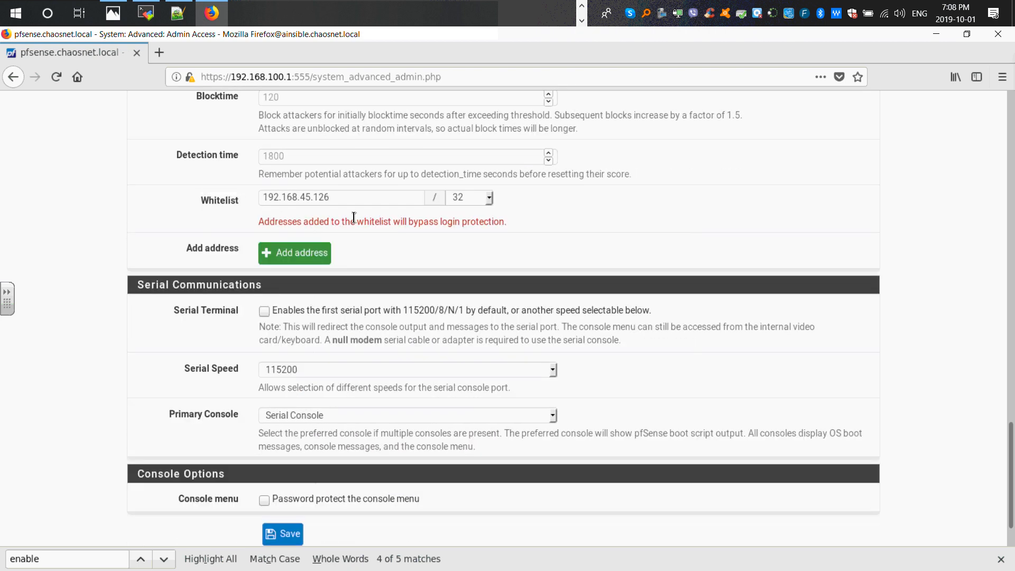
{"action": "scroll", "coordinate": [286, 322], "scroll_direction": "down", "scroll_amount": 1}
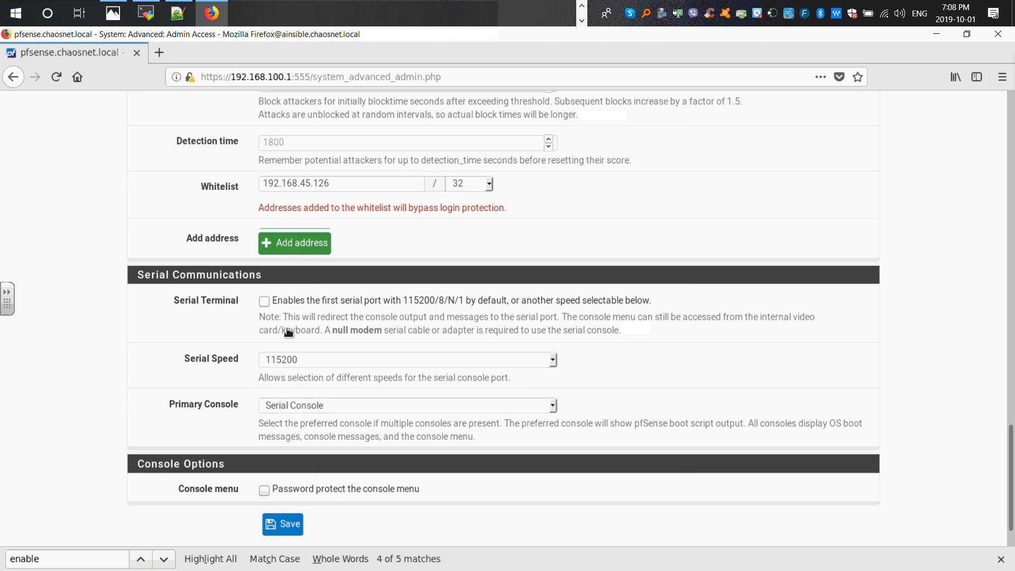
{"action": "left_click", "coordinate": [280, 475]}
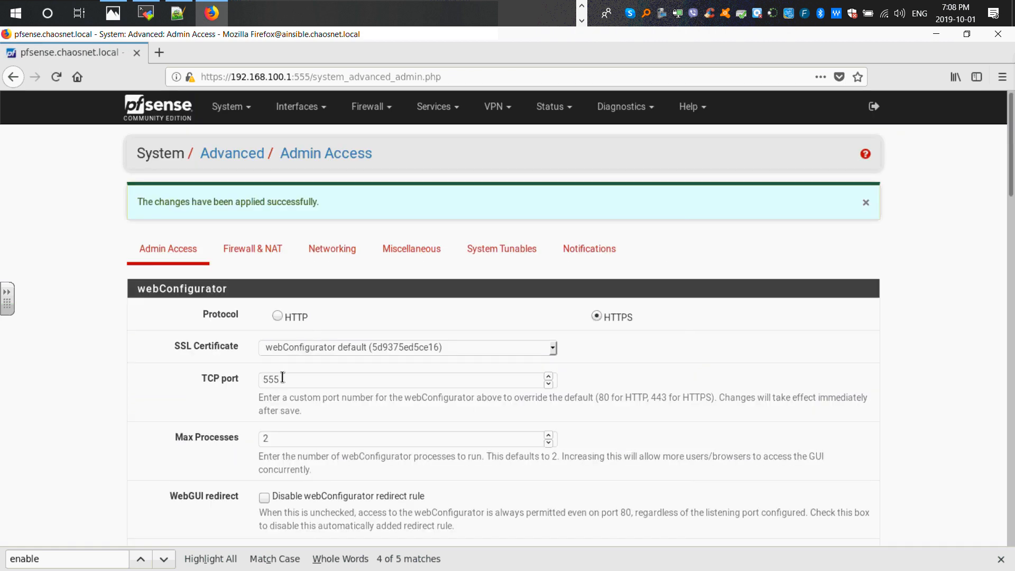
- Close the stopped pfsense_wan terminal tab and review the pfsense_wan session settings in MobaXterm without changing them
{"action": "left_click", "coordinate": [145, 12]}
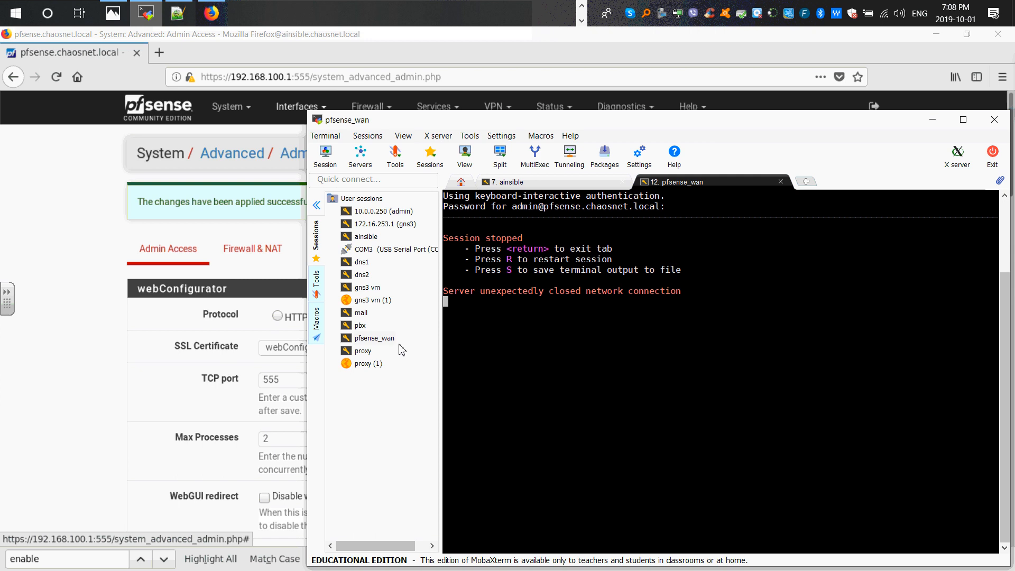
{"action": "key", "text": "Return"}
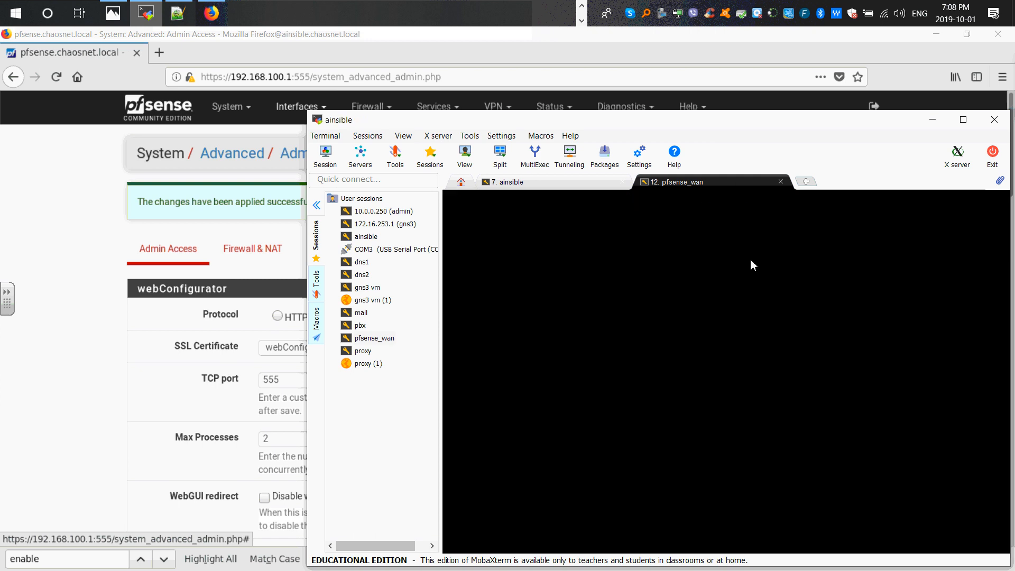
{"action": "right_click", "coordinate": [378, 339]}
{"action": "left_click", "coordinate": [414, 358]}
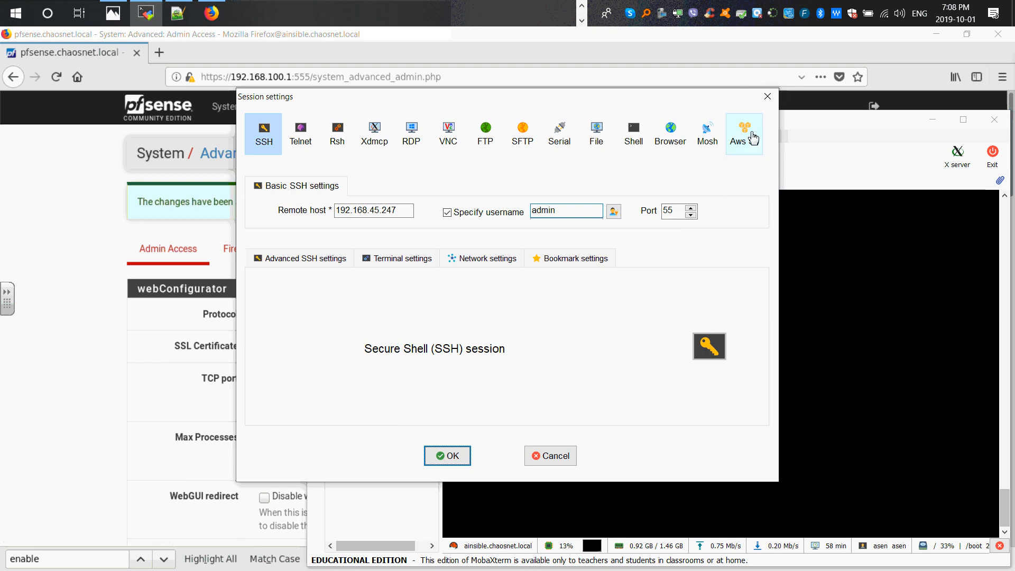
{"action": "left_click", "coordinate": [767, 95]}
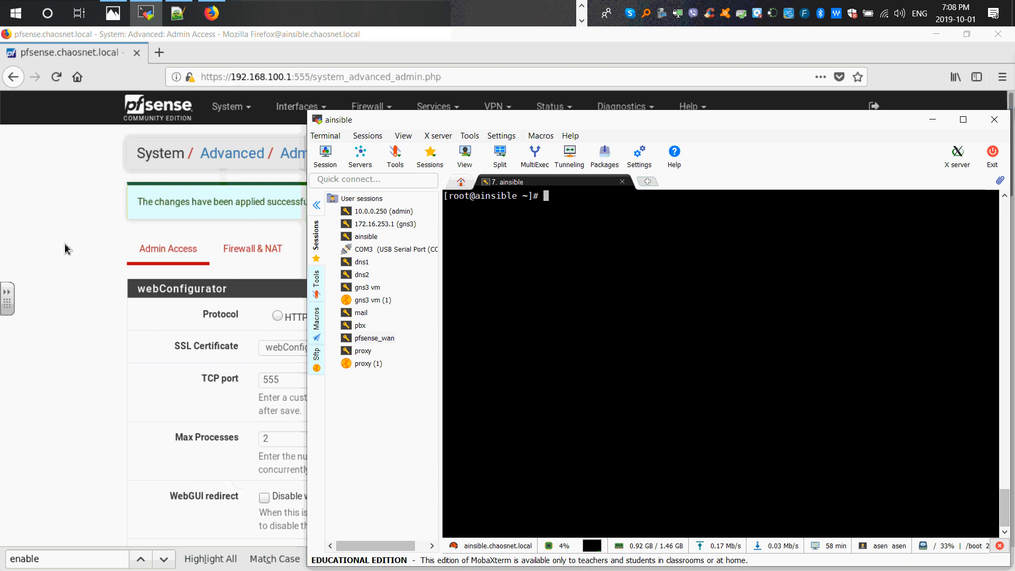
- Edit the WAN firewall rule for port 55, describe it as "roule for ssh's wan access from the real- pc", save and apply changes
{"action": "left_click", "coordinate": [225, 130]}
{"action": "left_click", "coordinate": [365, 106]}
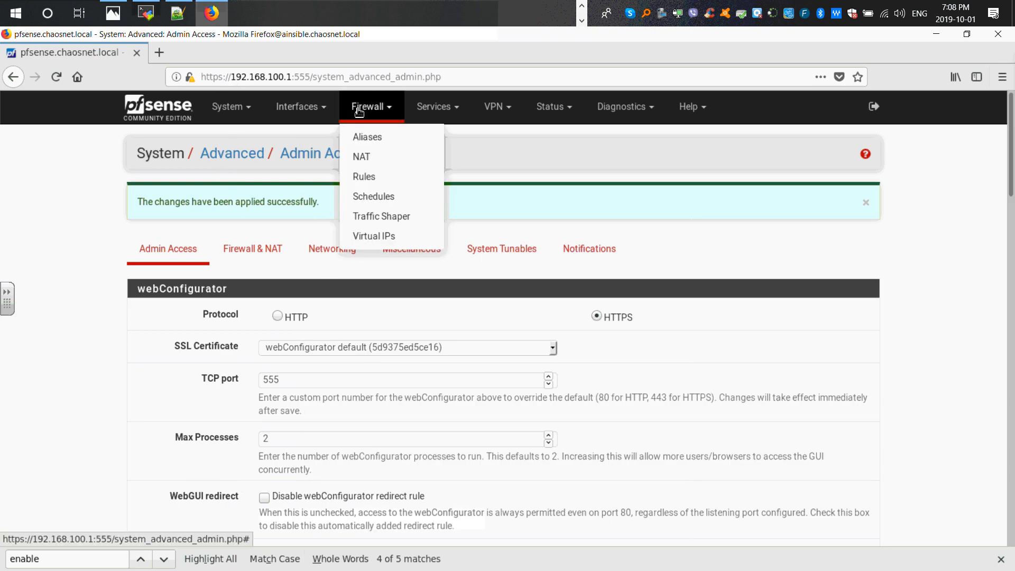
{"action": "left_click", "coordinate": [369, 177]}
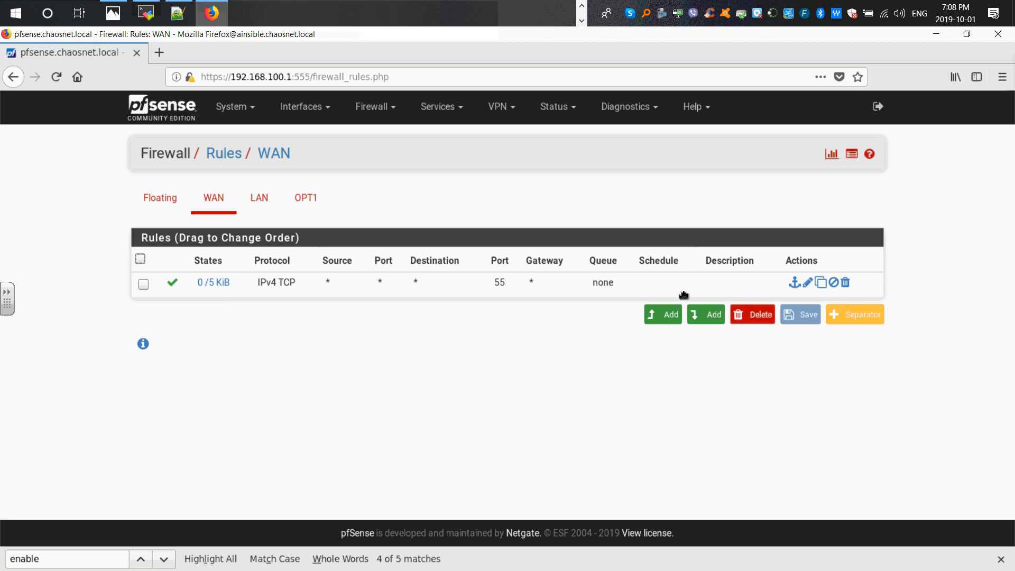
{"action": "left_click", "coordinate": [807, 283]}
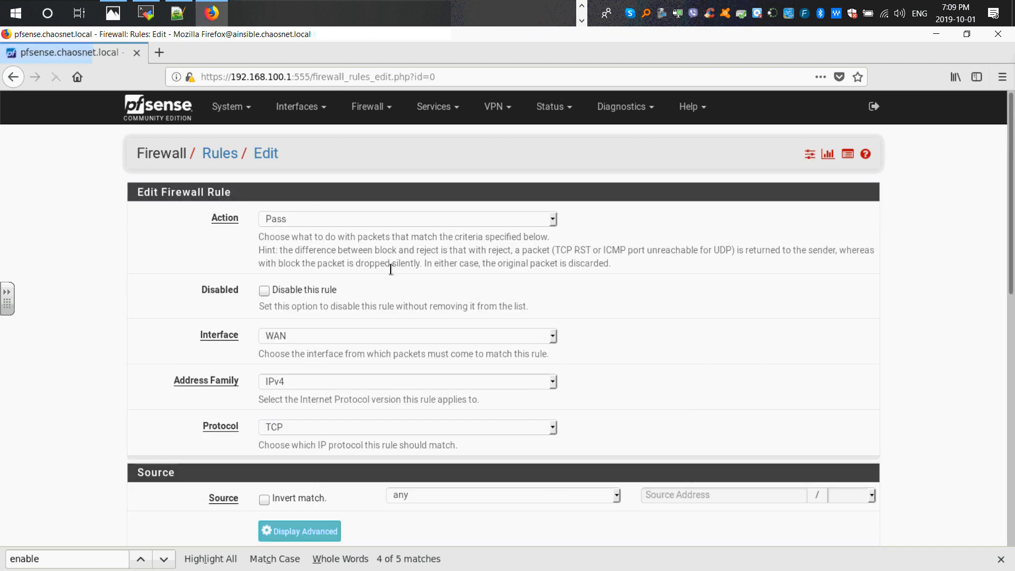
{"action": "scroll", "coordinate": [386, 269], "scroll_direction": "down", "scroll_amount": 1}
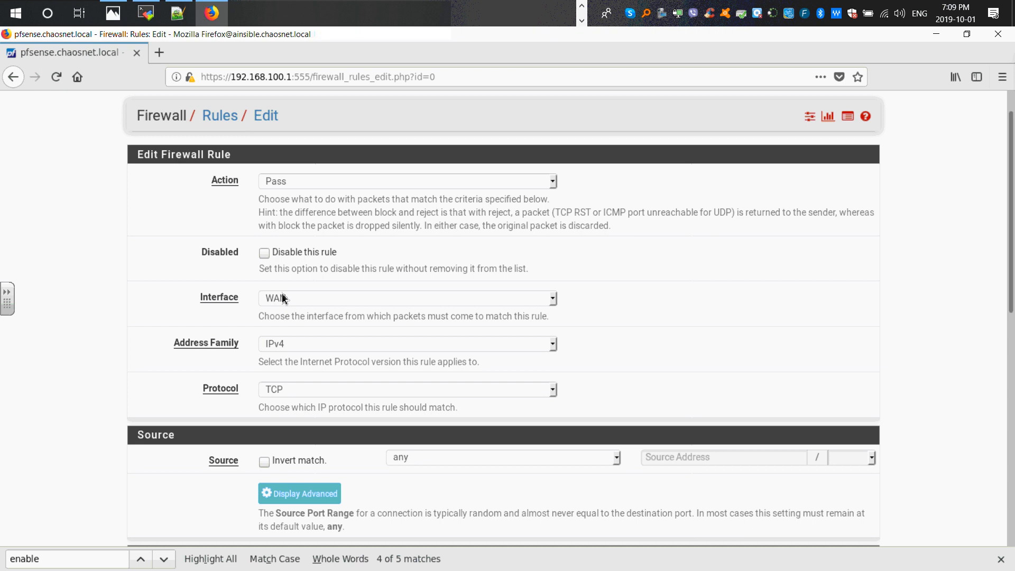
{"action": "scroll", "coordinate": [285, 322], "scroll_direction": "down", "scroll_amount": 1}
{"action": "scroll", "coordinate": [286, 349], "scroll_direction": "down", "scroll_amount": 3}
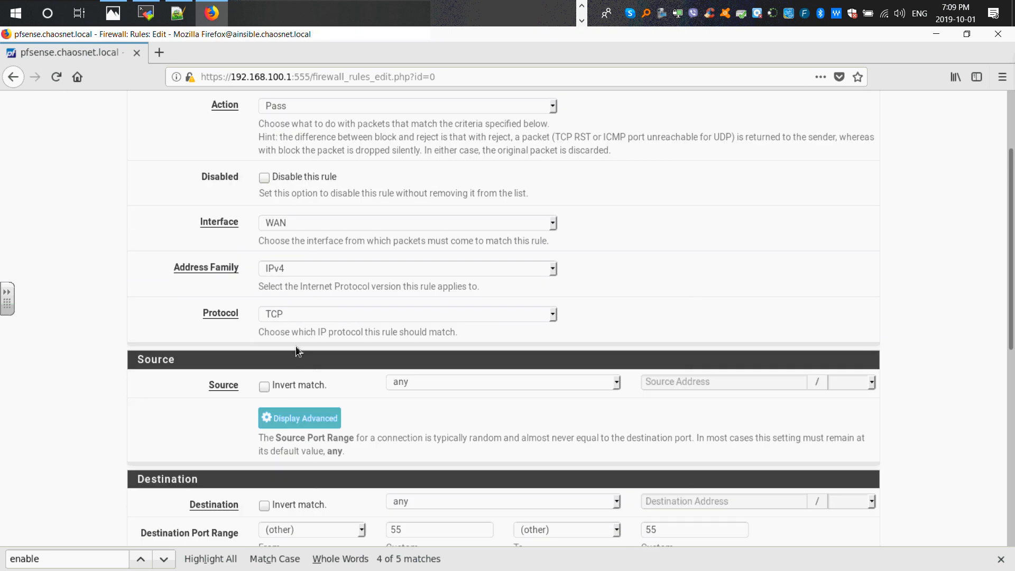
{"action": "scroll", "coordinate": [304, 342], "scroll_direction": "down", "scroll_amount": 5}
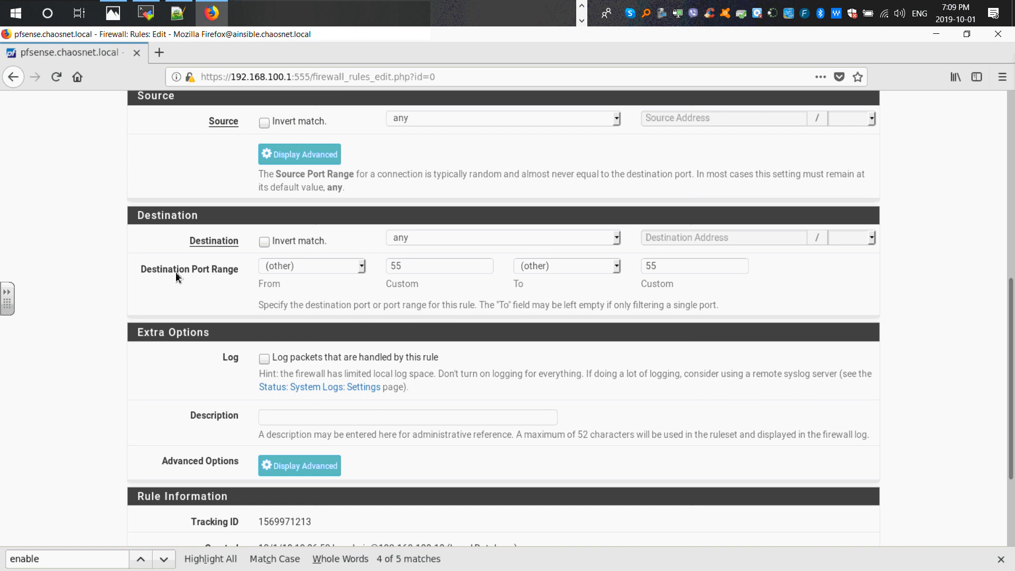
{"action": "left_click", "coordinate": [409, 269]}
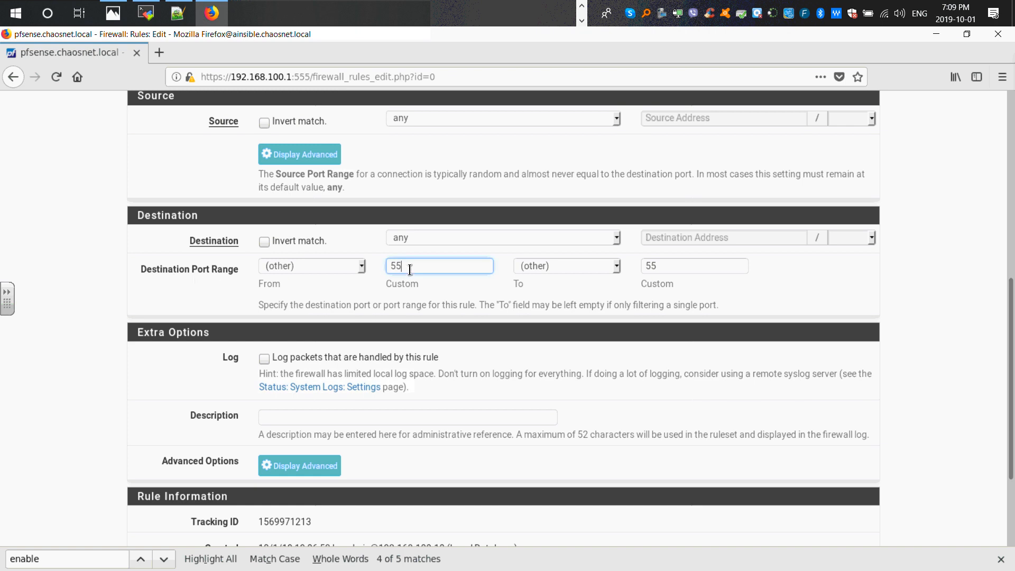
{"action": "left_click", "coordinate": [672, 265]}
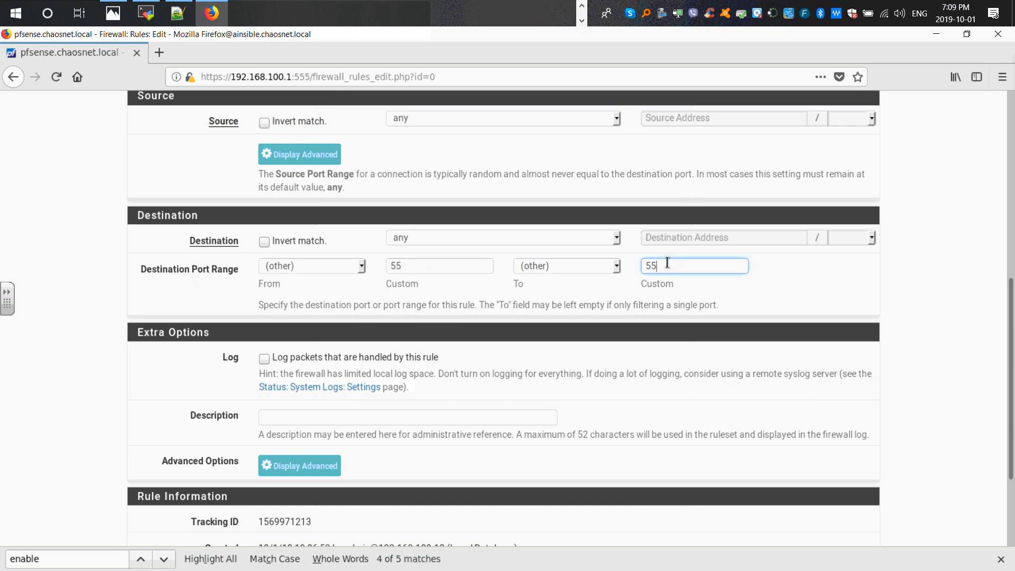
{"action": "scroll", "coordinate": [651, 263], "scroll_direction": "down", "scroll_amount": 3}
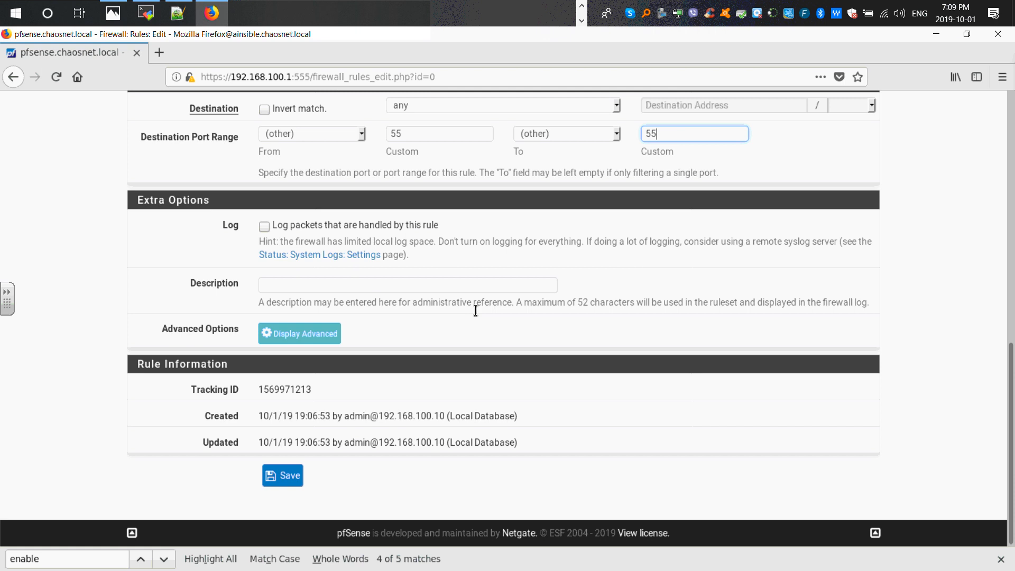
{"action": "left_click", "coordinate": [290, 287]}
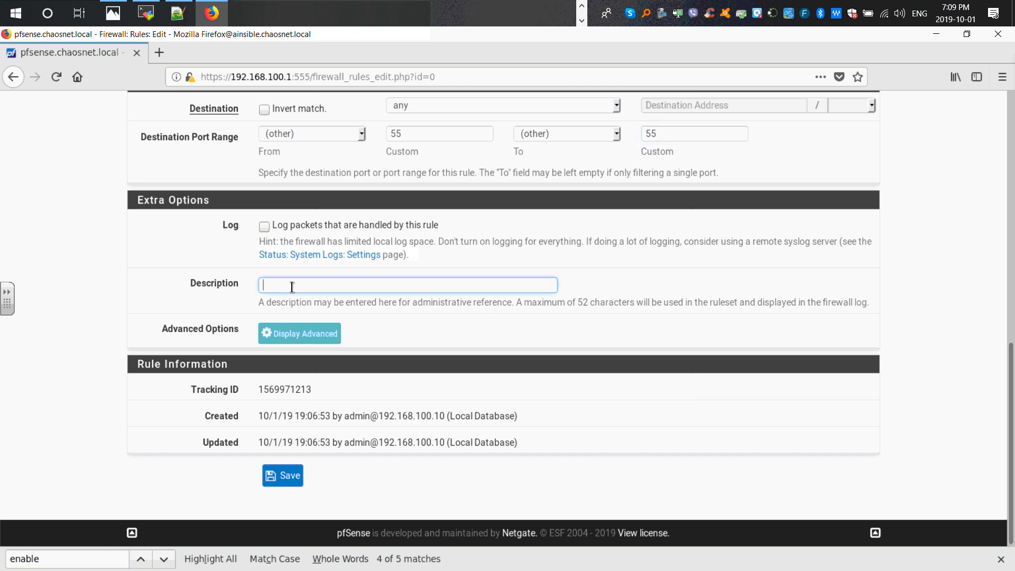
{"action": "type", "text": "roule for ssh's wan access from the rea"}
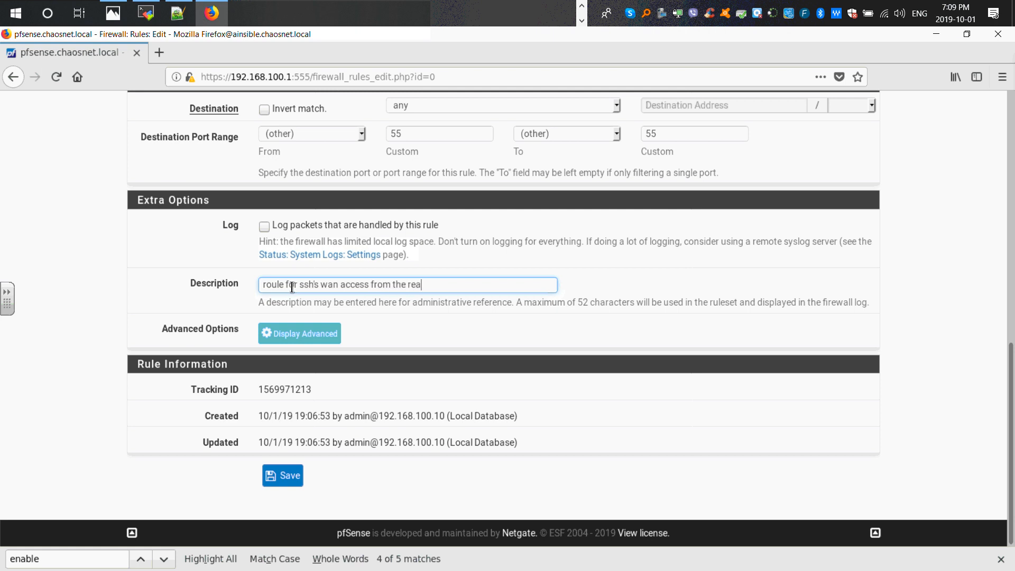
{"action": "type", "text": "l- pc"}
{"action": "left_click", "coordinate": [283, 475]}
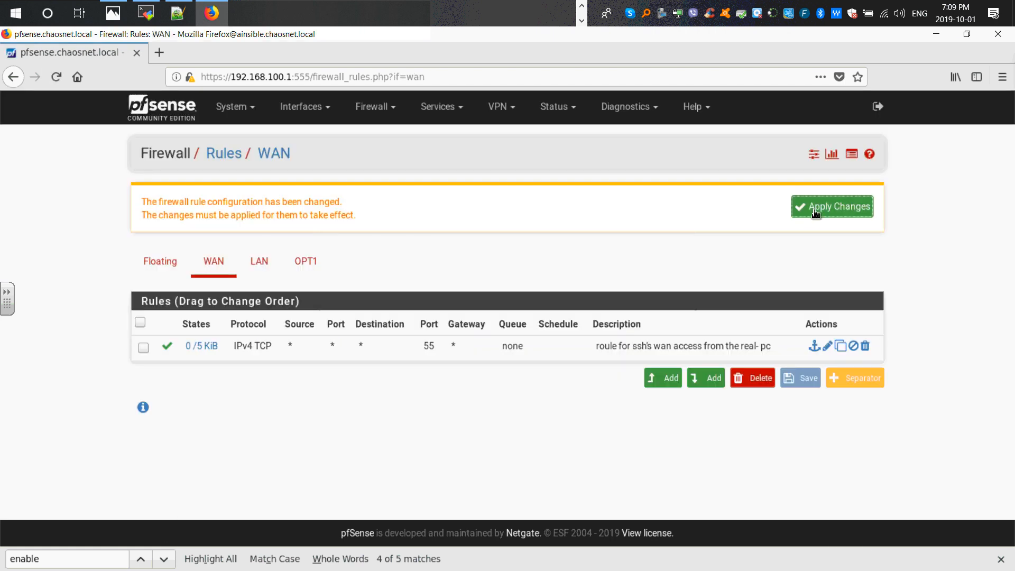
{"action": "left_click", "coordinate": [813, 210]}
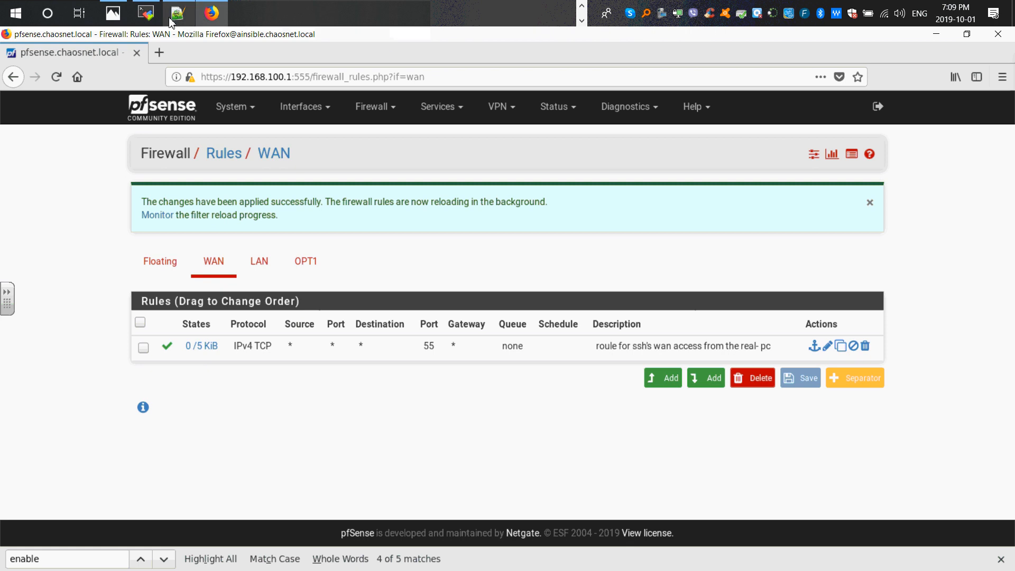
- Open a new pfsense_wan SSH session, submit the admin account password and agree to save it
{"action": "left_click", "coordinate": [145, 13]}
{"action": "double_click", "coordinate": [373, 338]}
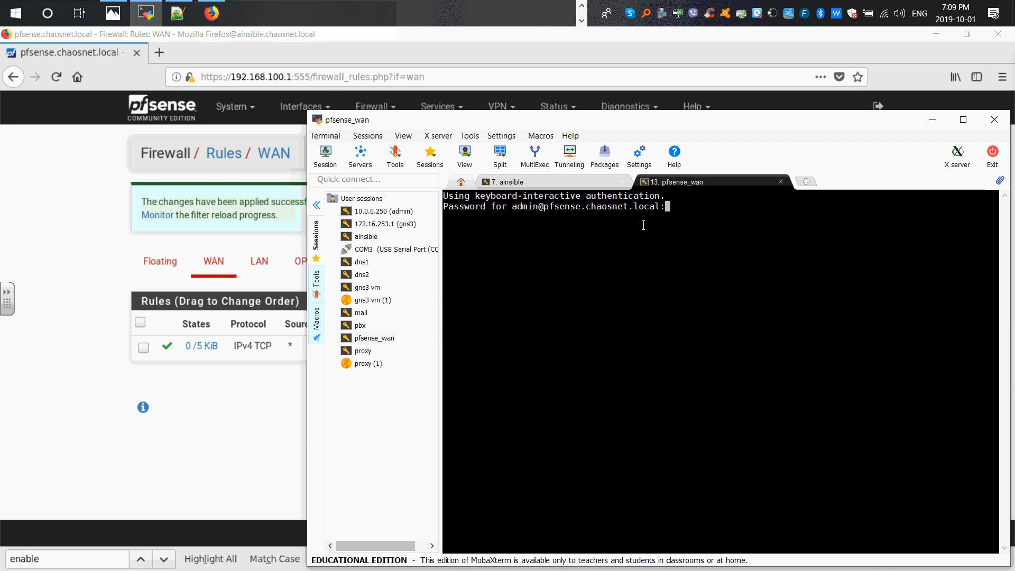
{"action": "key", "text": "Return"}
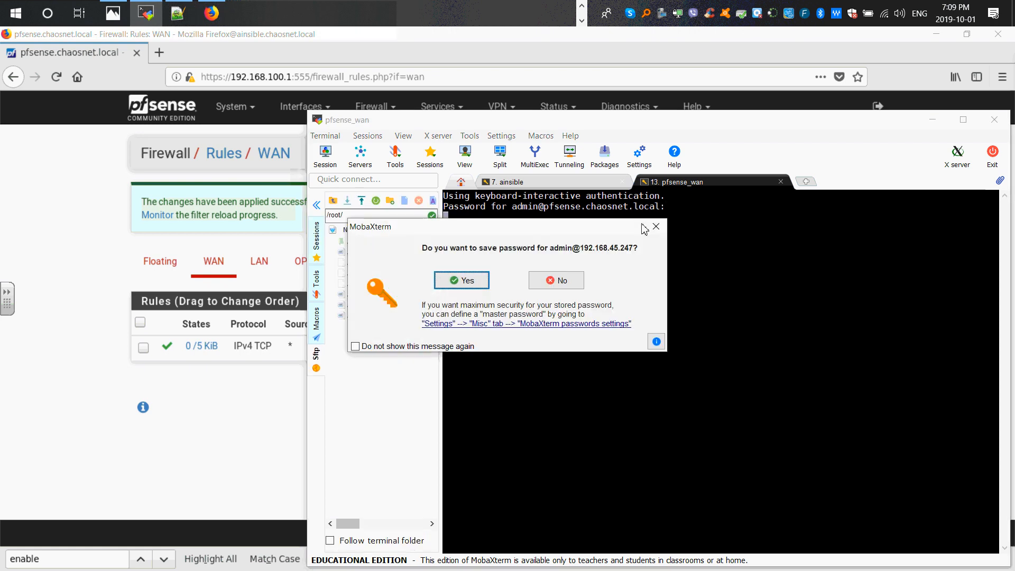
{"action": "left_click", "coordinate": [482, 279]}
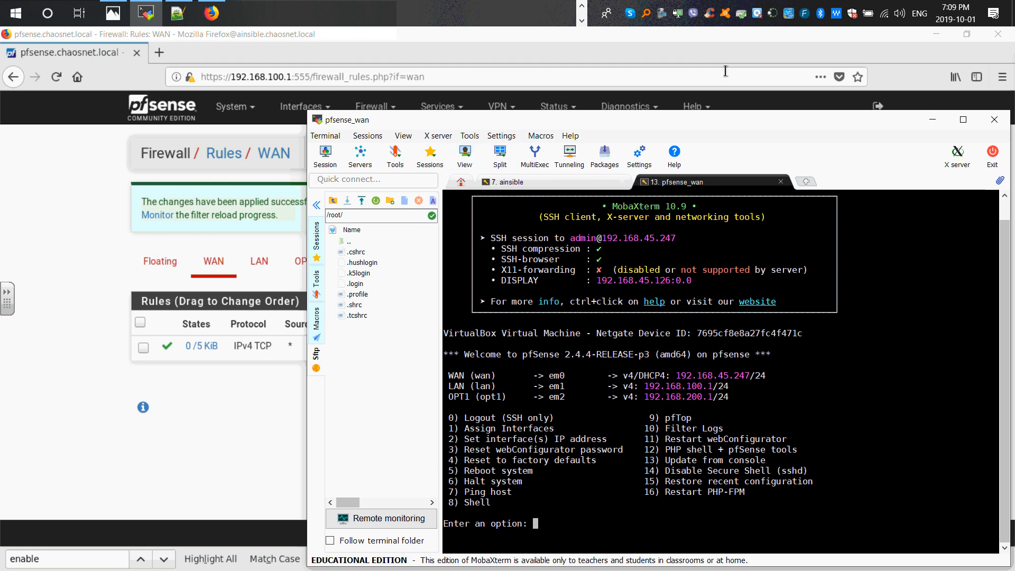
{"action": "left_click", "coordinate": [936, 34]}
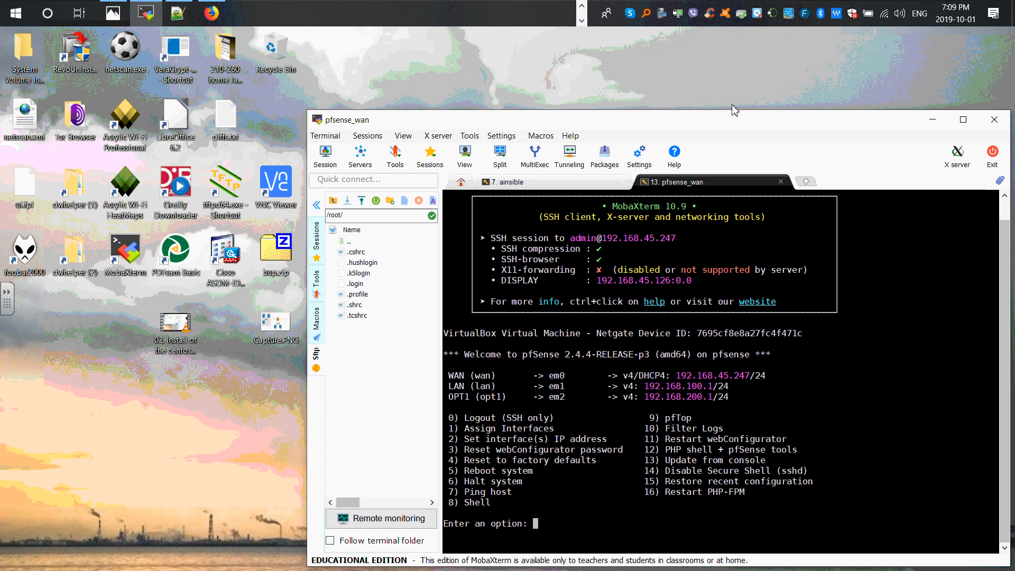
{"action": "left_click_drag", "start_coordinate": [733, 122], "coordinate": [609, 56]}
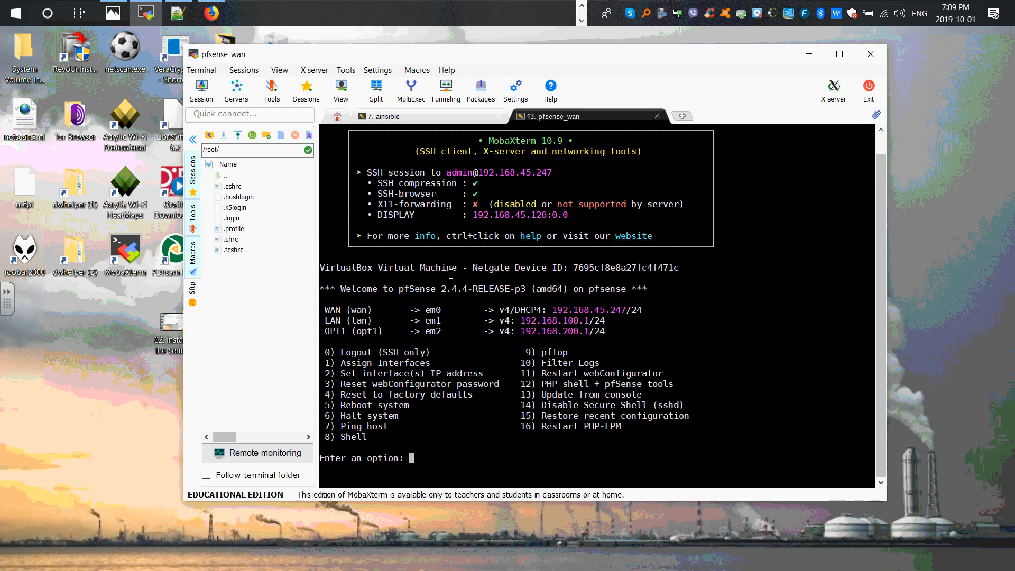